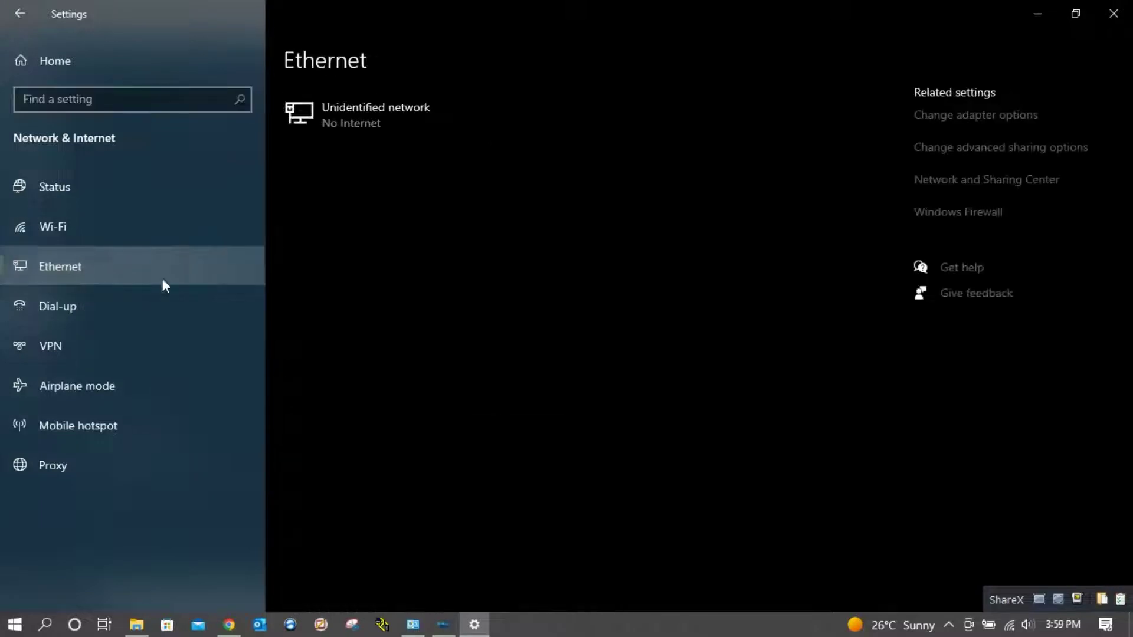
Step: Open the Internet Protocol Version 4 (TCP/IPv4) properties of the Ethernet adapter
{"action": "left_click", "coordinate": [987, 129]}
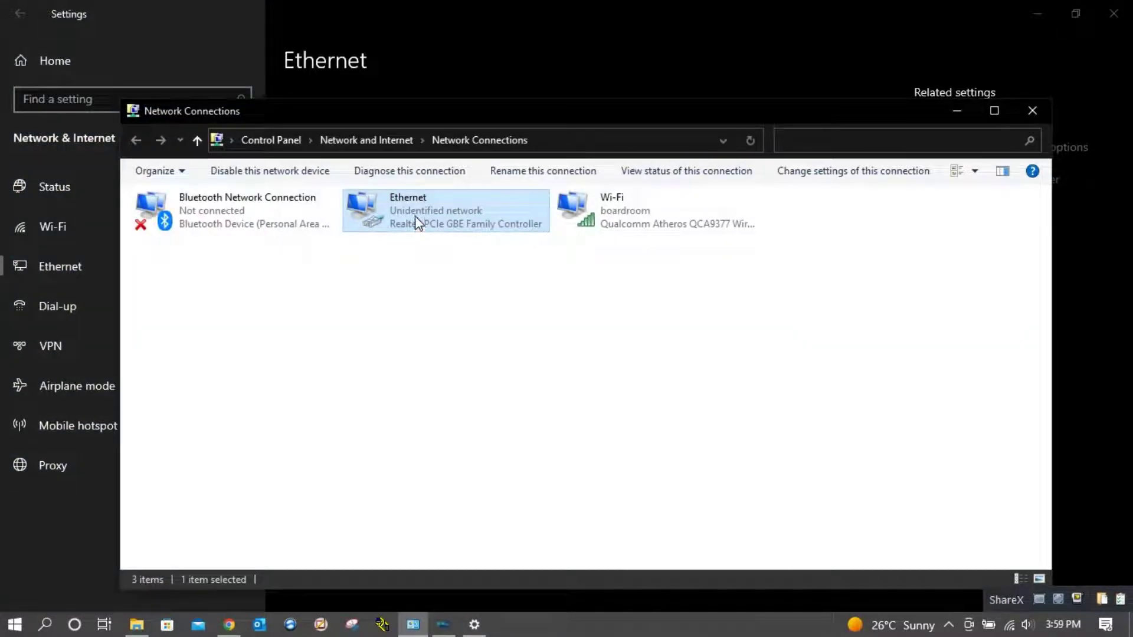
{"action": "right_click", "coordinate": [416, 214]}
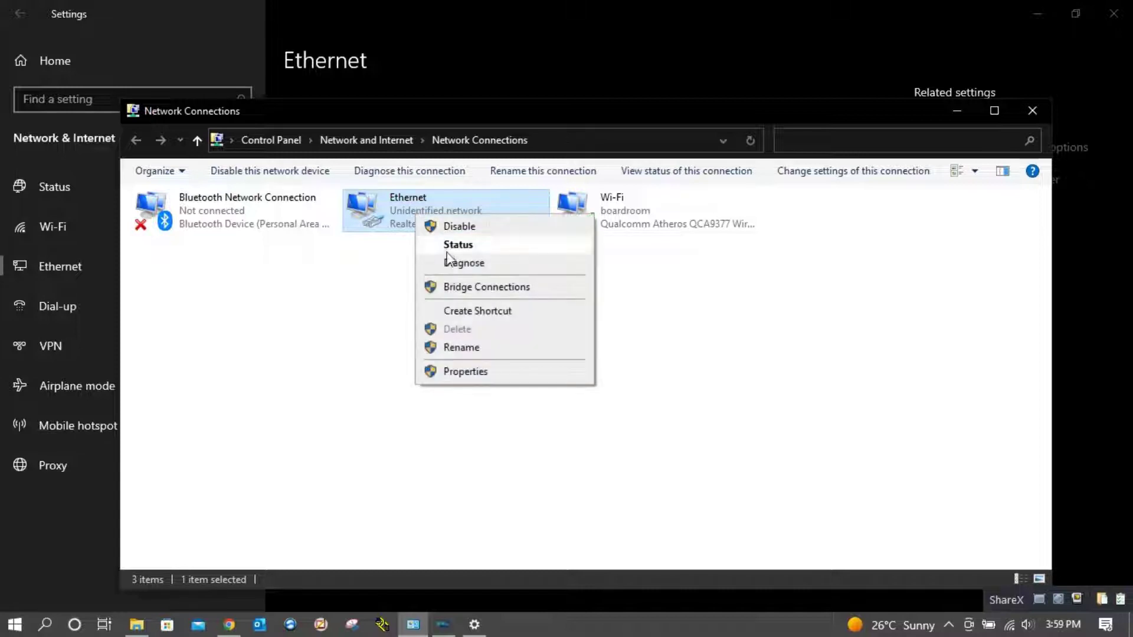
{"action": "left_click", "coordinate": [463, 375]}
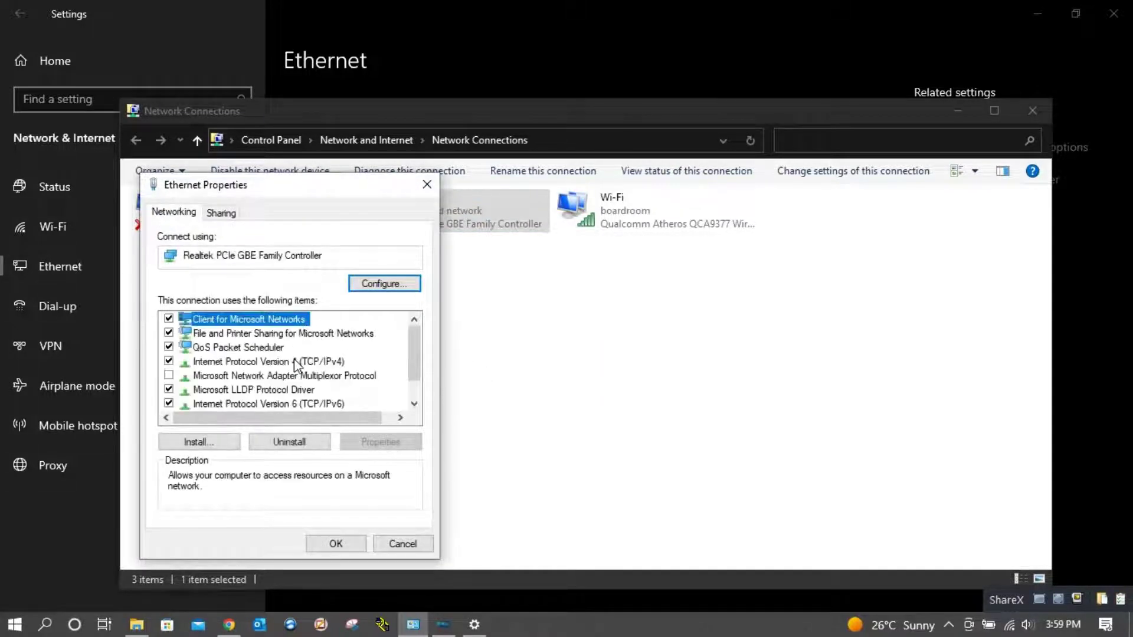
{"action": "double_click", "coordinate": [283, 362]}
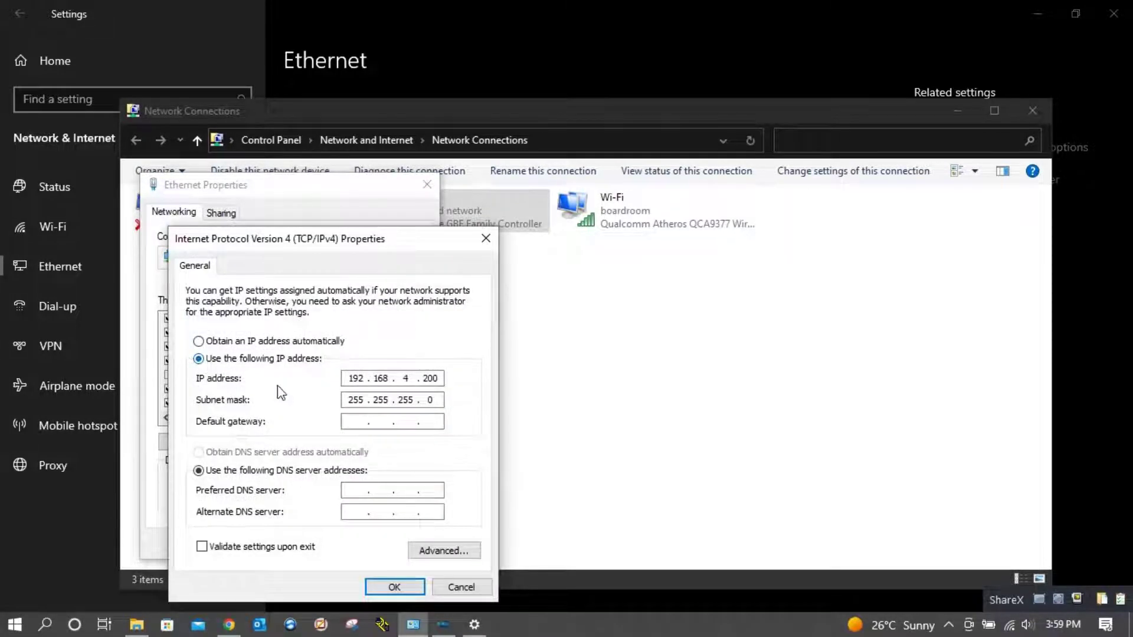
Step: Review the Ethernet adapter's static IP address and subnet mask, accept both property dialogs, and put the network windows away
{"action": "double_click", "coordinate": [354, 381]}
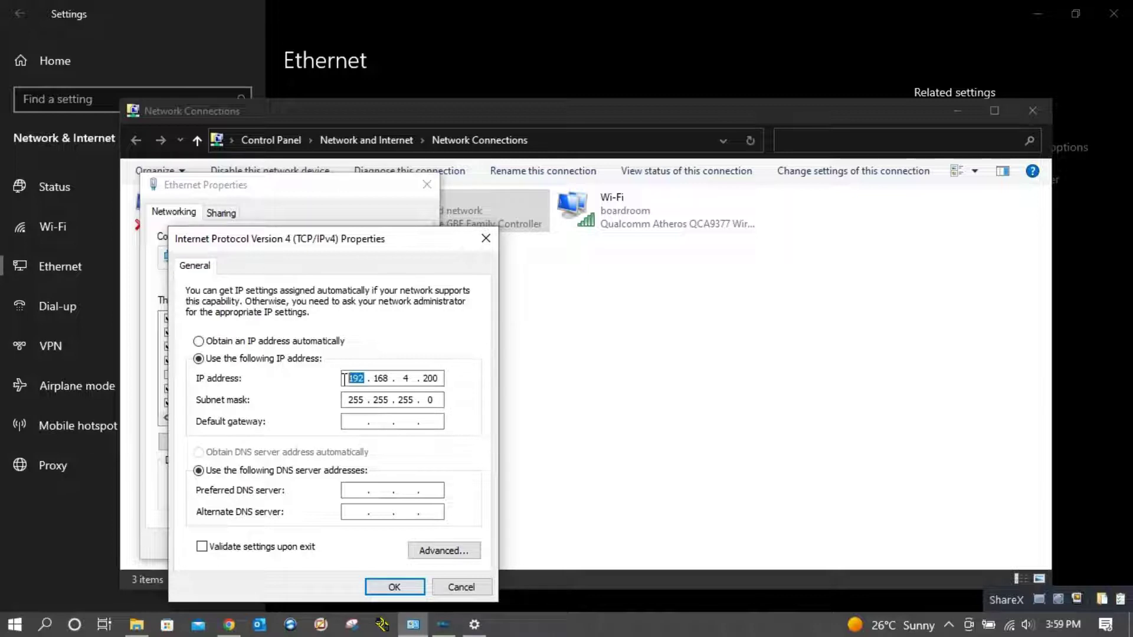
{"action": "double_click", "coordinate": [382, 378]}
{"action": "double_click", "coordinate": [406, 377]}
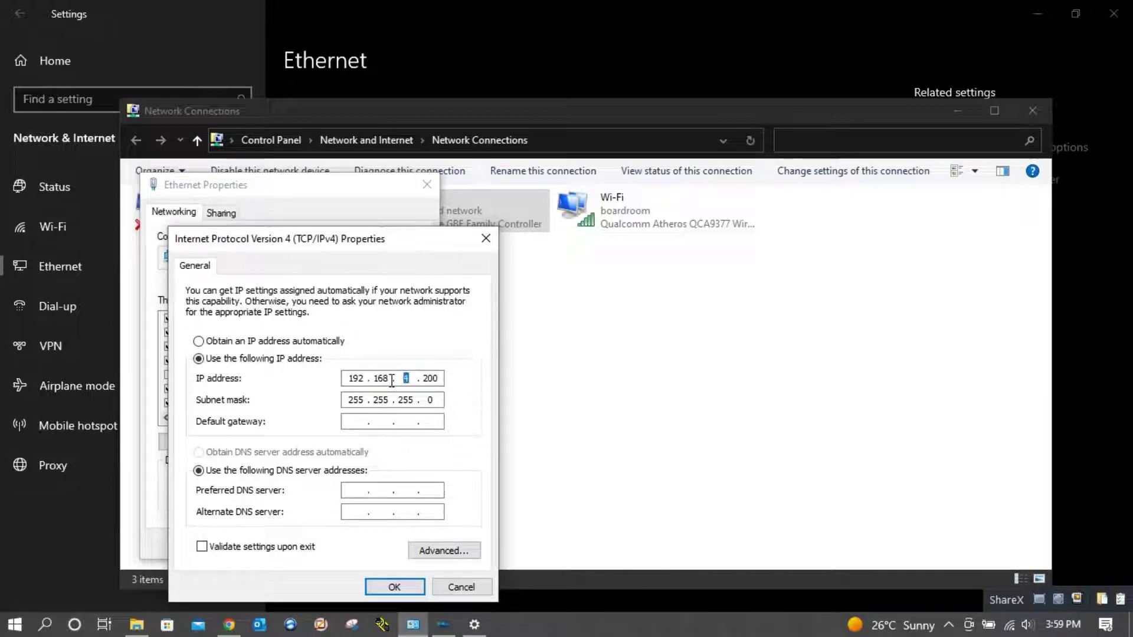
{"action": "double_click", "coordinate": [426, 379]}
{"action": "left_click", "coordinate": [442, 402]}
{"action": "left_click", "coordinate": [394, 587]}
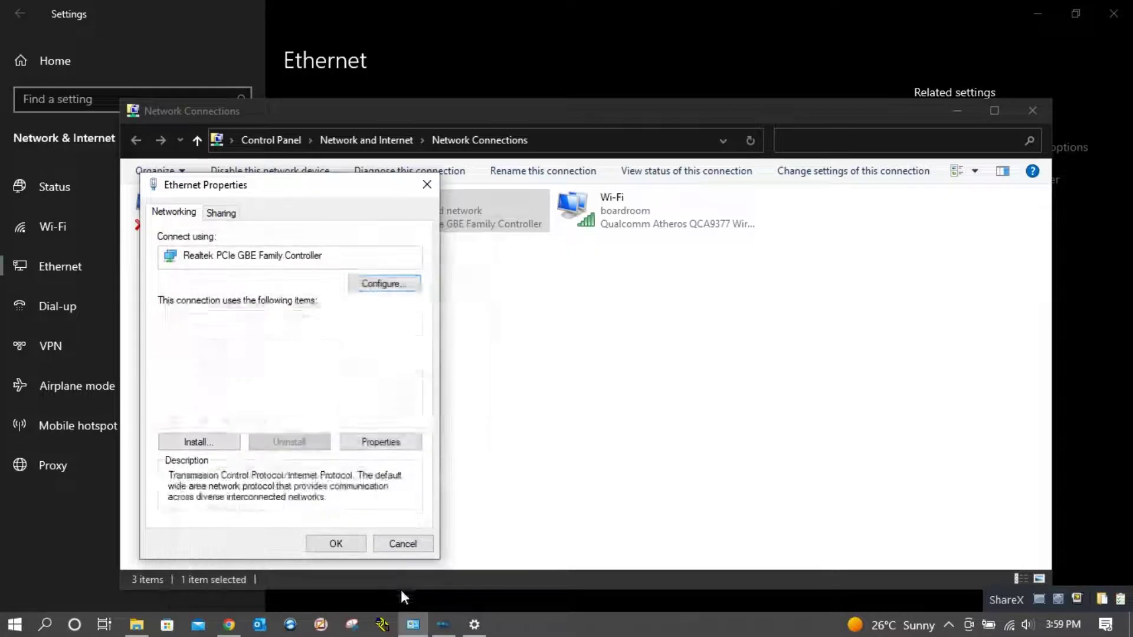
{"action": "left_click", "coordinate": [335, 543]}
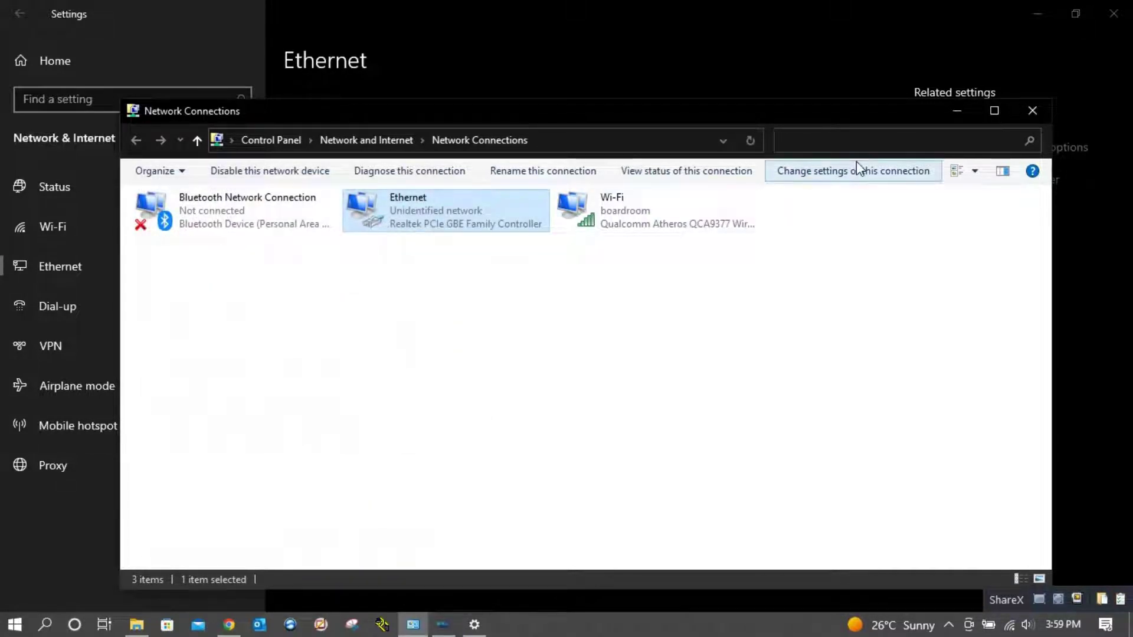
{"action": "left_click", "coordinate": [1033, 110]}
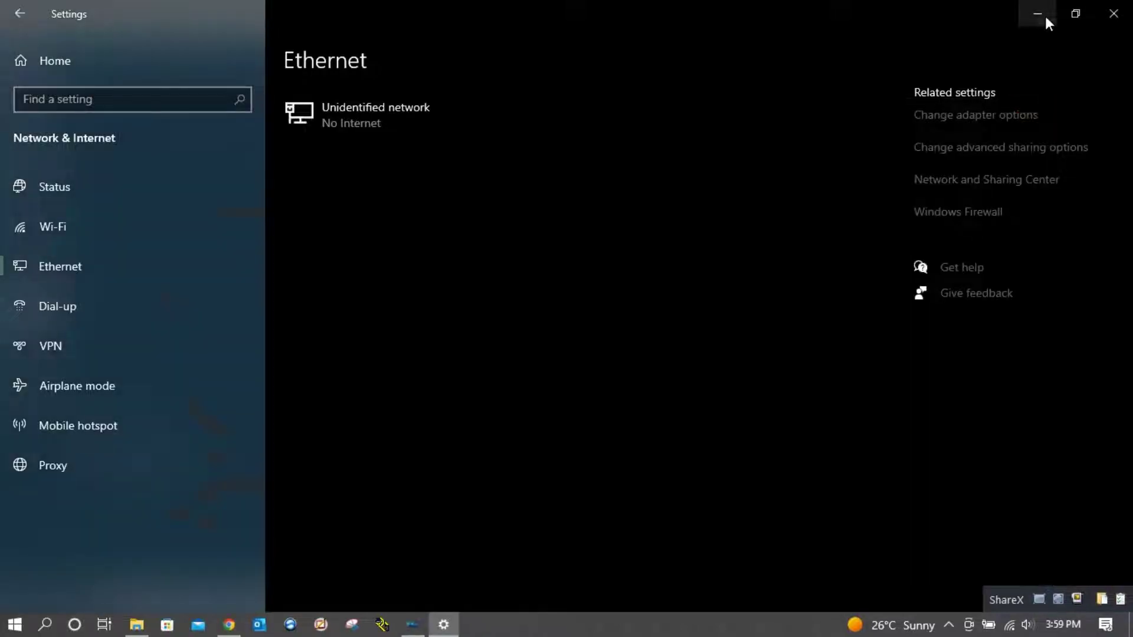
{"action": "left_click", "coordinate": [1040, 14]}
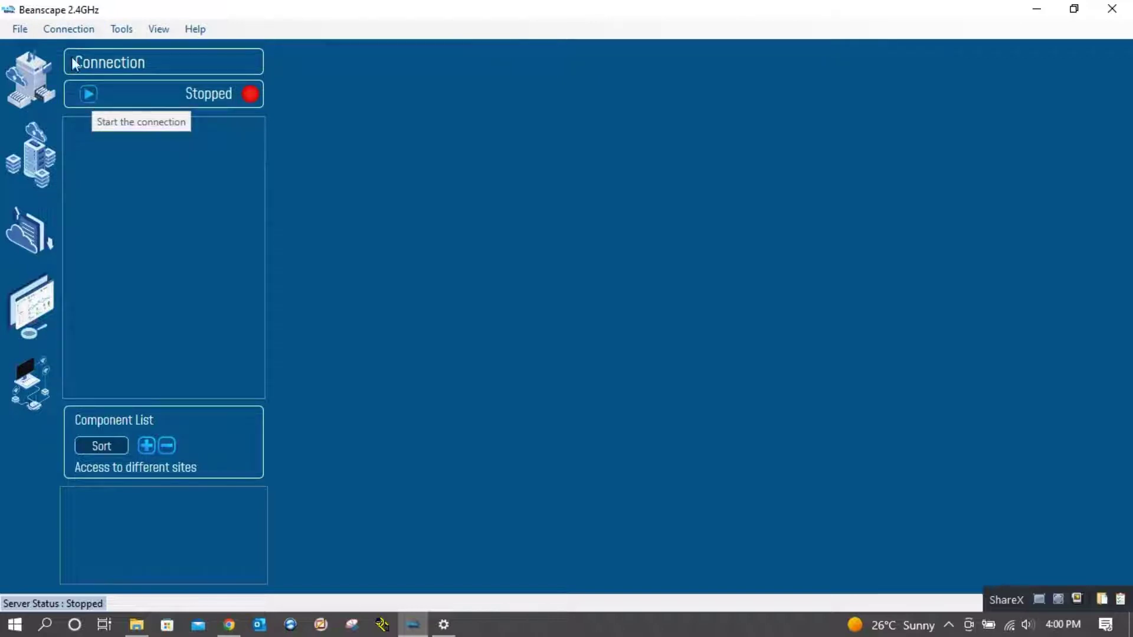
Step: Start the Beanscape server connection and select the site 0x134C
{"action": "left_click", "coordinate": [71, 28]}
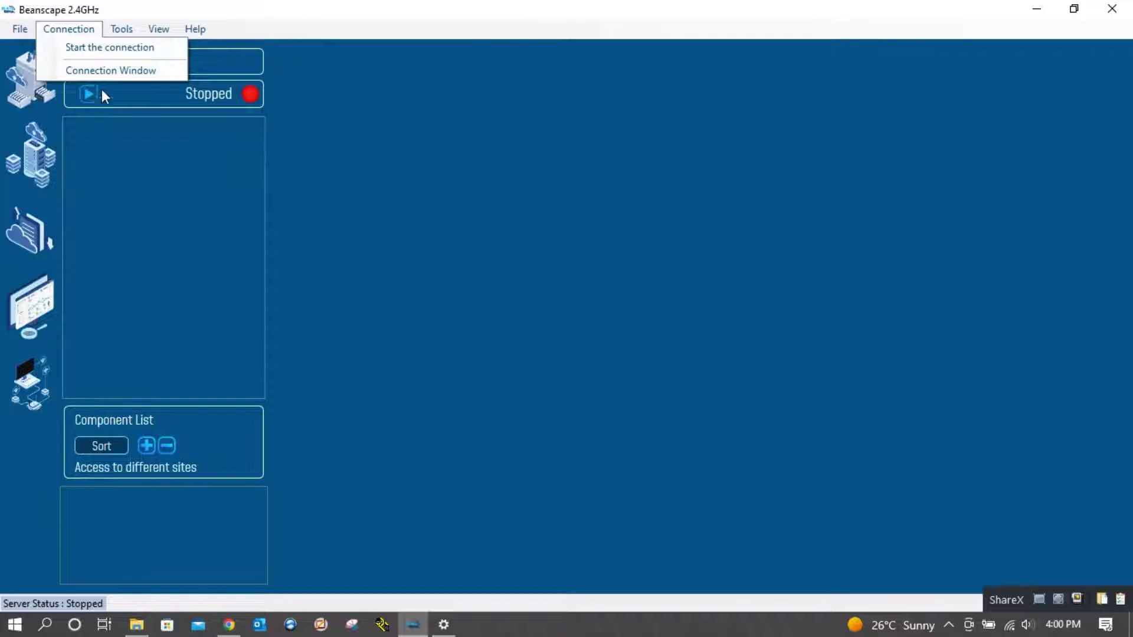
{"action": "left_click", "coordinate": [125, 128]}
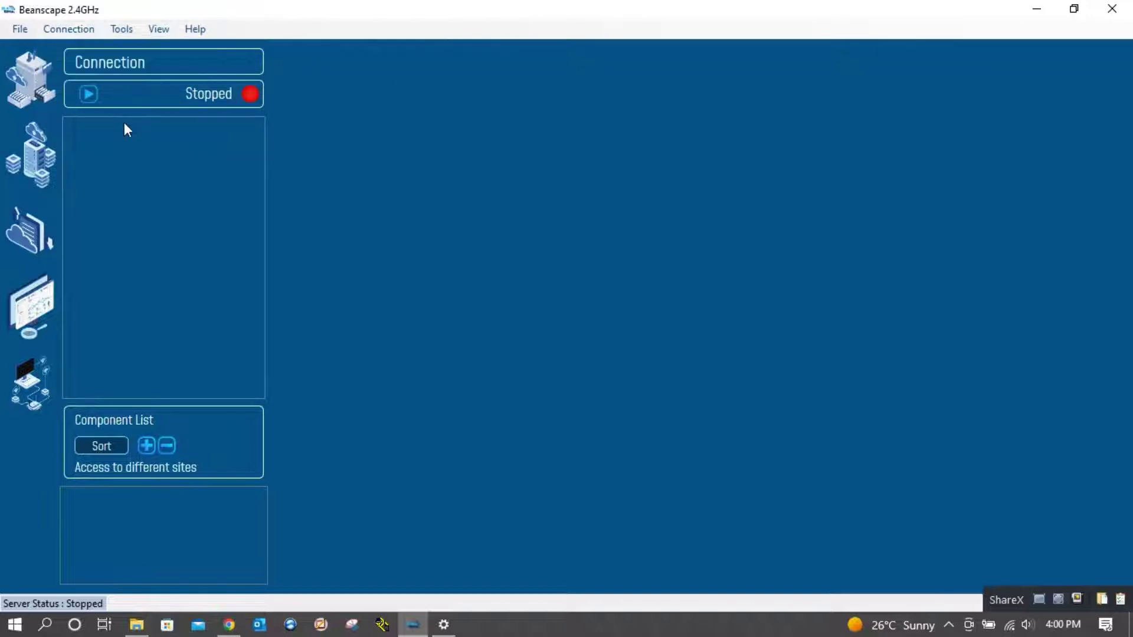
{"action": "left_click", "coordinate": [87, 97]}
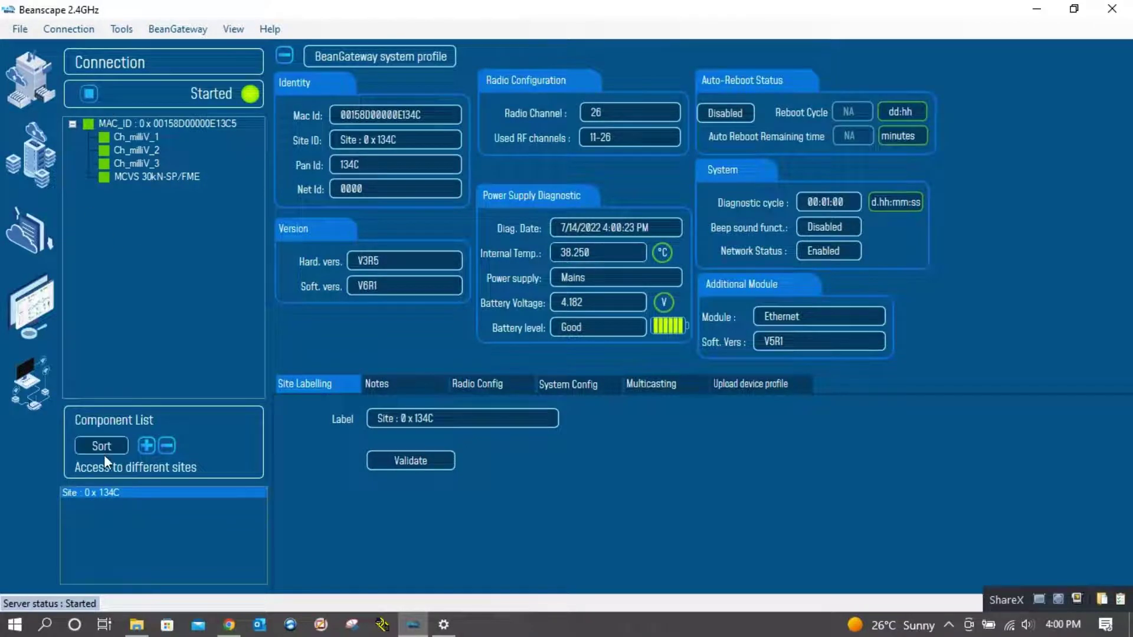
{"action": "left_click", "coordinate": [100, 492]}
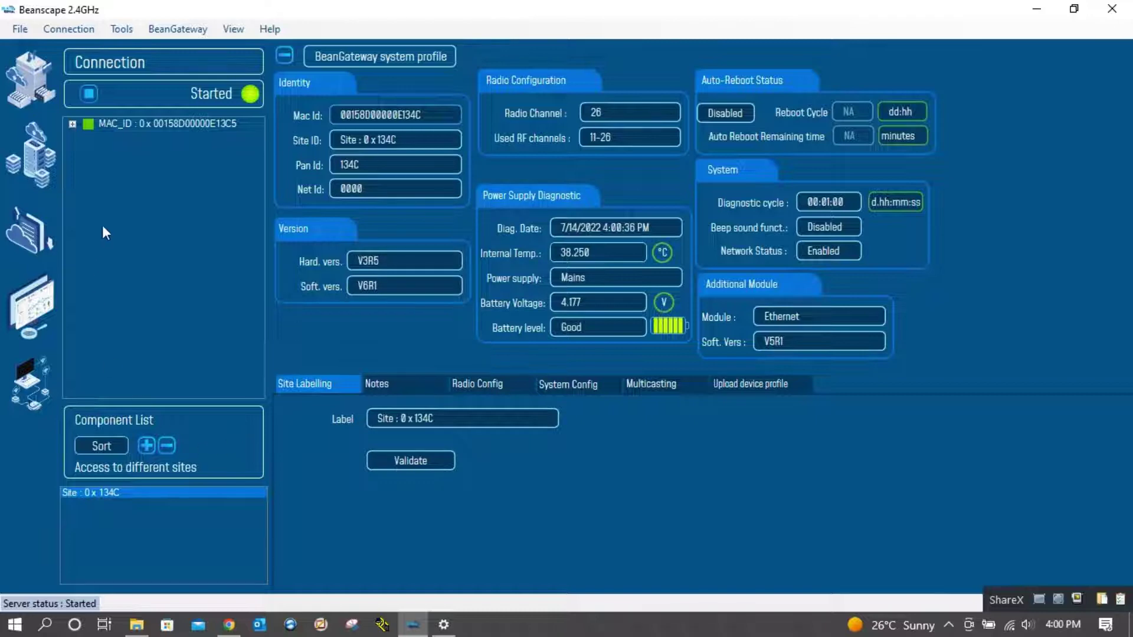
Step: Open the BeanDevice's system profile and inspect its platform, sensor voltage and wake-up duration
{"action": "left_click", "coordinate": [121, 124]}
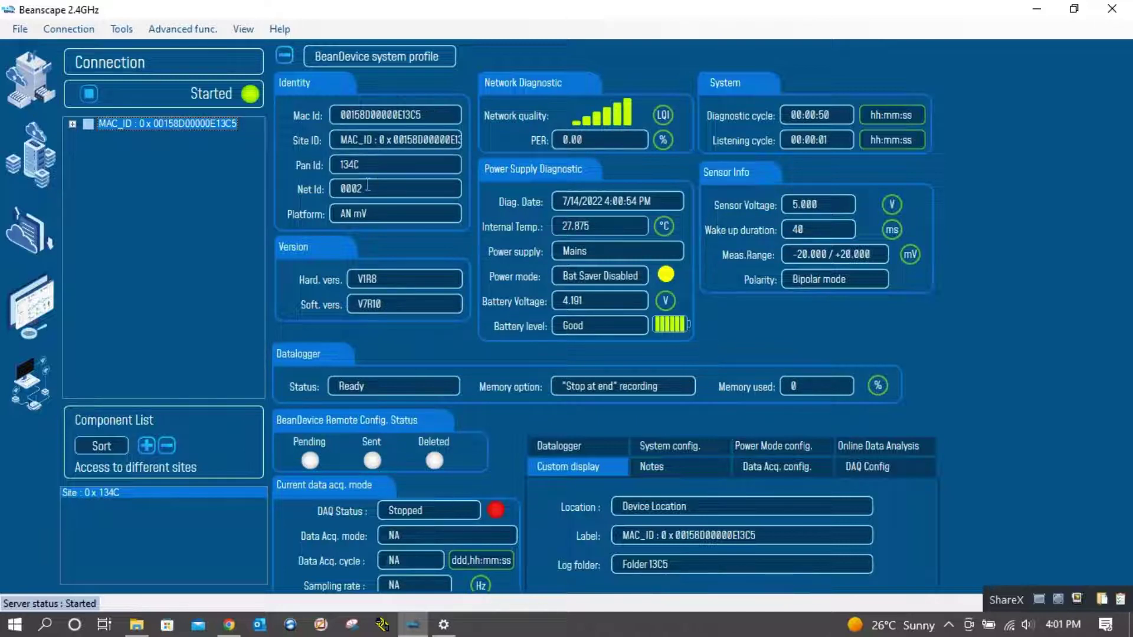
{"action": "left_click", "coordinate": [377, 216]}
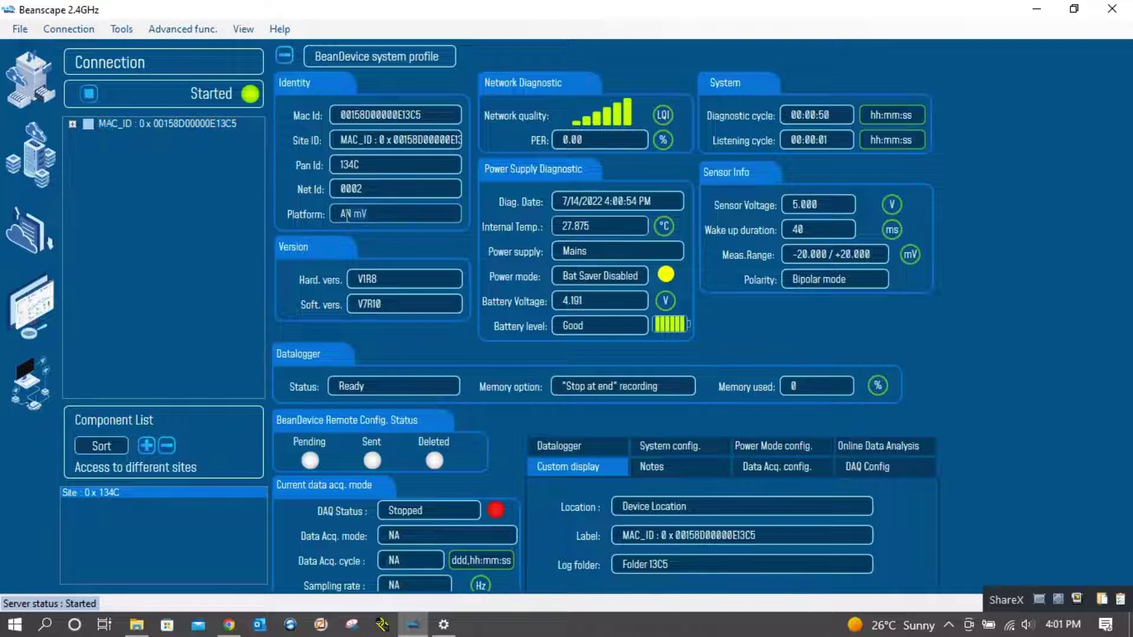
{"action": "left_click", "coordinate": [427, 215]}
{"action": "left_click", "coordinate": [815, 204]}
{"action": "left_click_drag", "start_coordinate": [815, 204], "coordinate": [780, 205]}
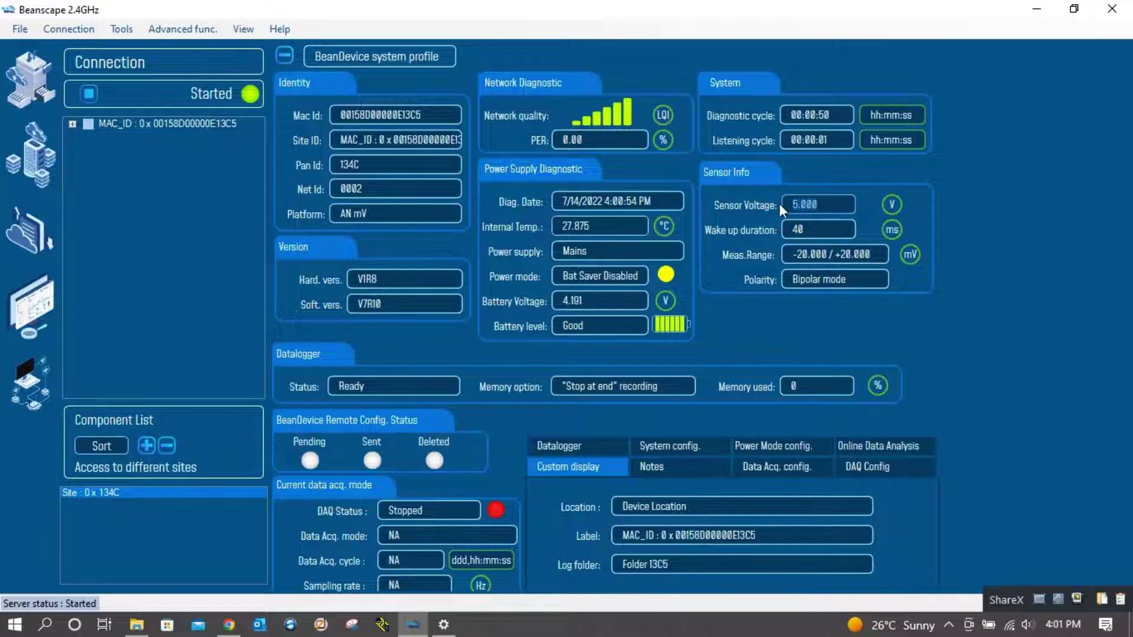
{"action": "left_click", "coordinate": [817, 233]}
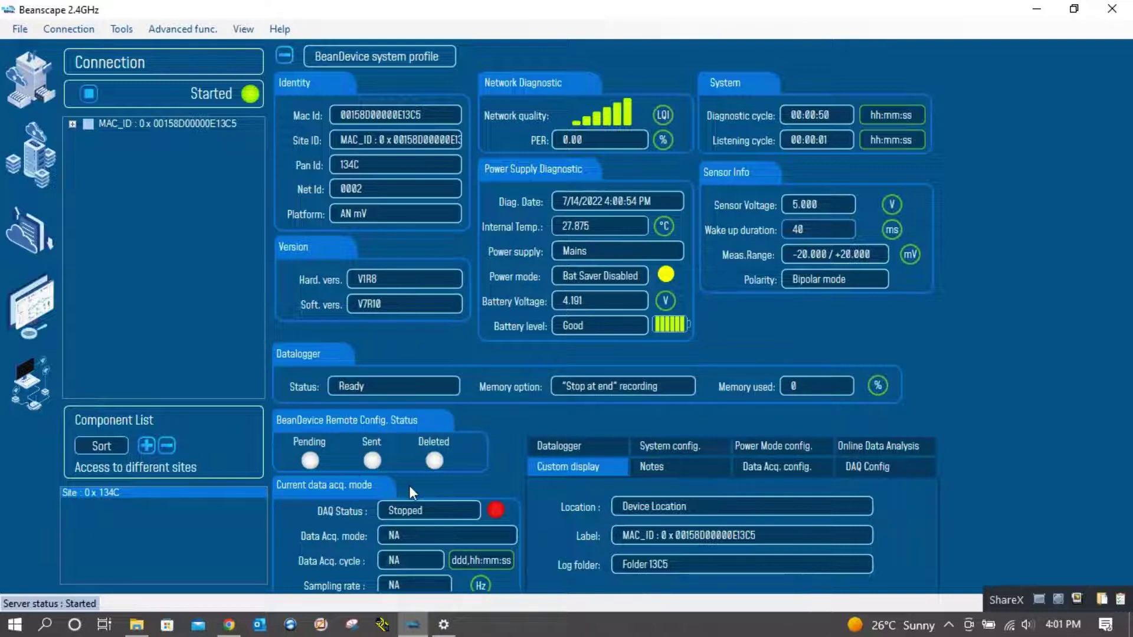
Step: Expand the BeanDevice and view its sensor channels one by one, ending on the MCVS 30kN-SP/FME channel
{"action": "left_click", "coordinate": [161, 121]}
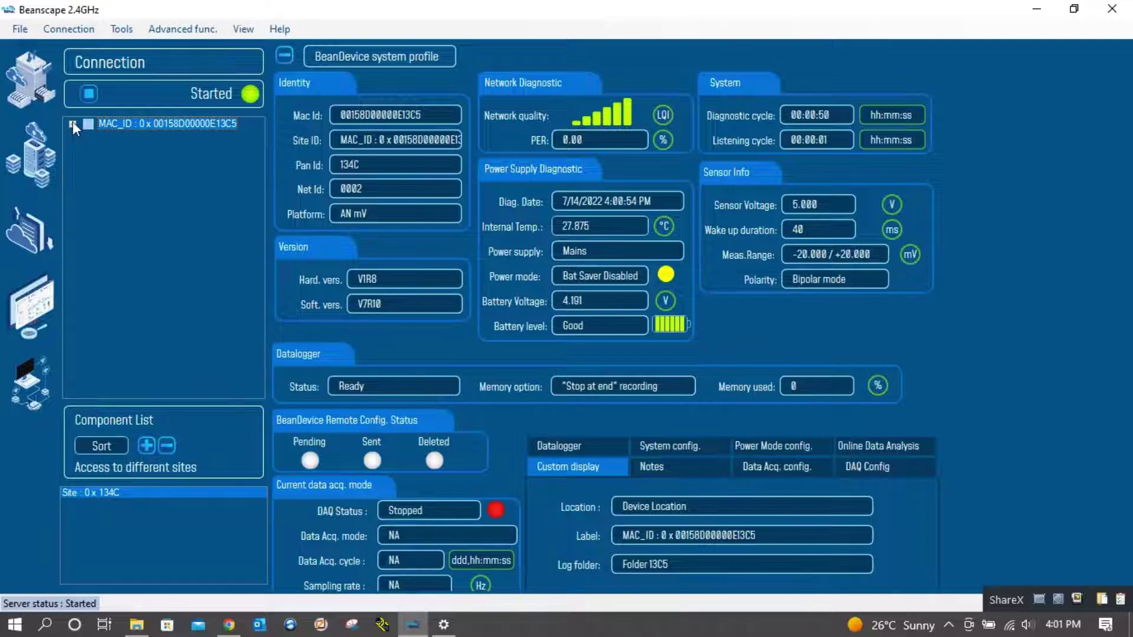
{"action": "left_click", "coordinate": [72, 122]}
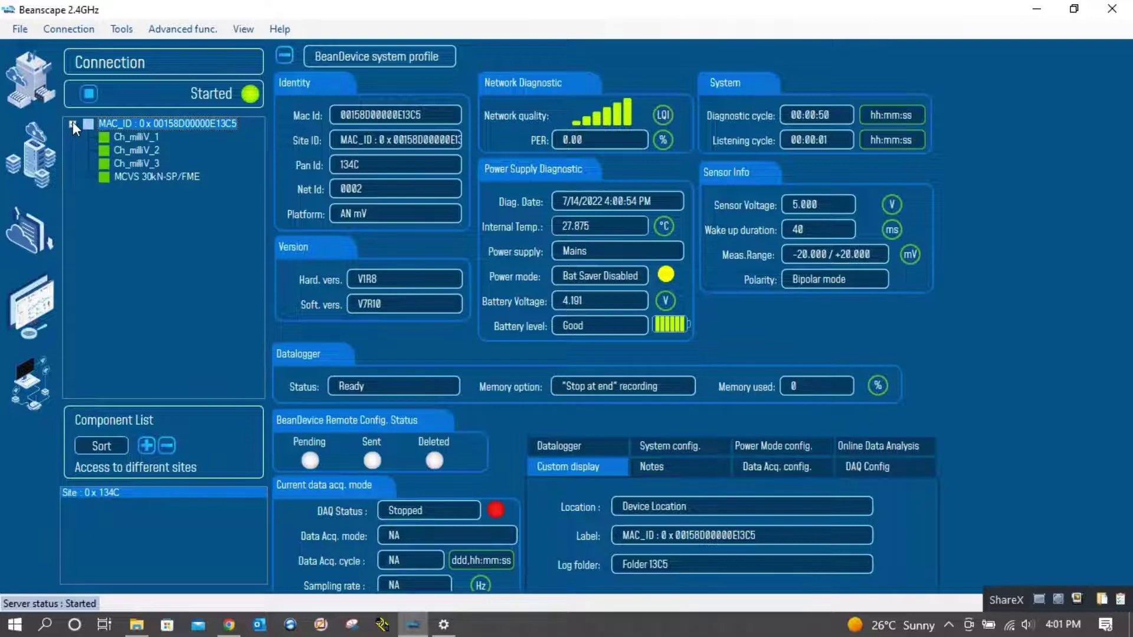
{"action": "left_click", "coordinate": [136, 136]}
{"action": "left_click", "coordinate": [134, 151]}
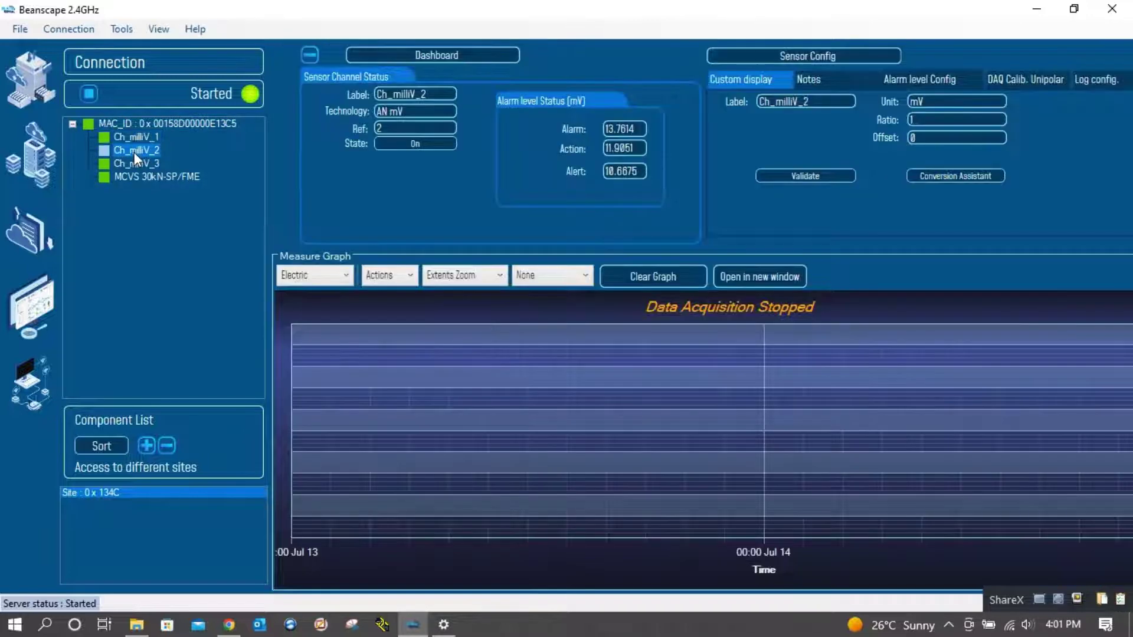
{"action": "left_click", "coordinate": [133, 166]}
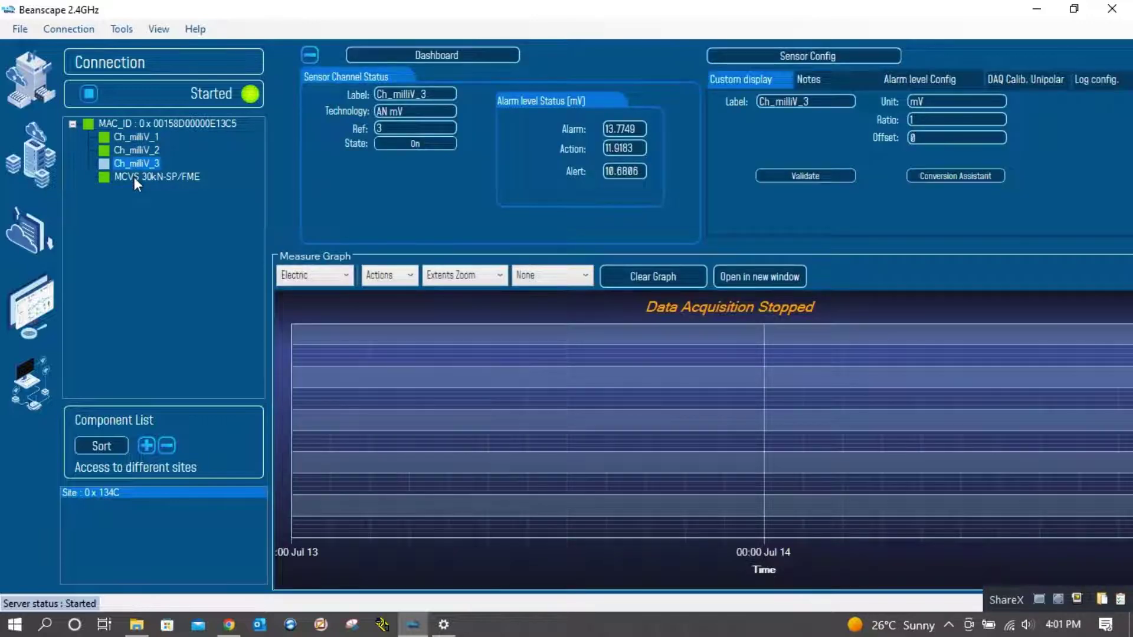
{"action": "left_click", "coordinate": [133, 177]}
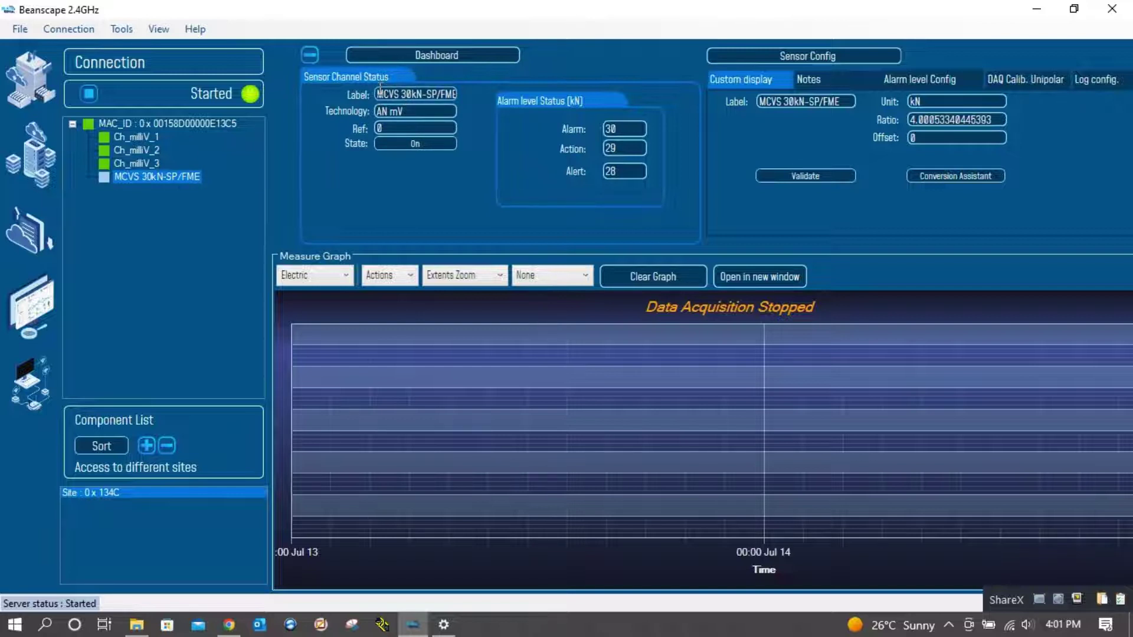
Step: Inspect the MCVS 30kN-SP/FME channel's label, unit and conversion ratio
{"action": "left_click_drag", "start_coordinate": [381, 94], "coordinate": [464, 104]}
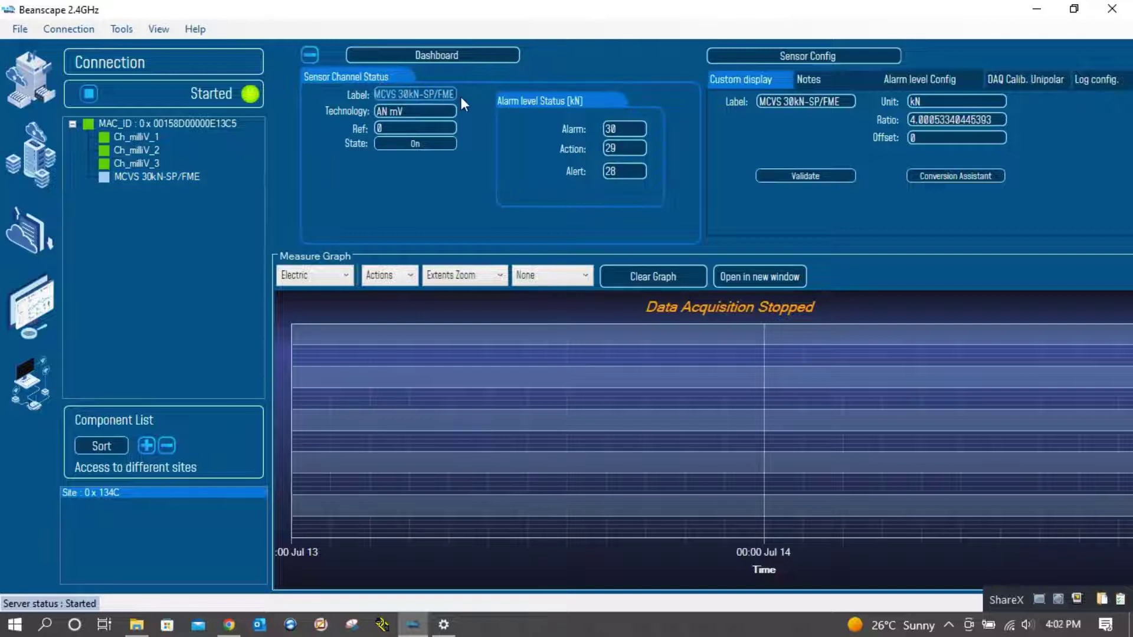
{"action": "left_click", "coordinate": [461, 98]}
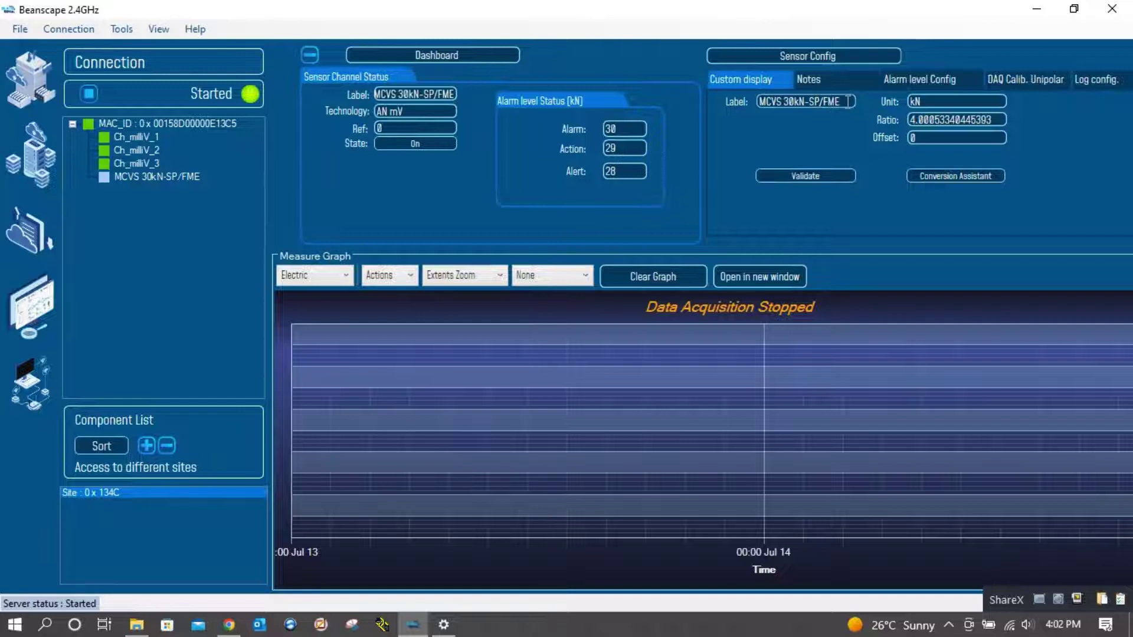
{"action": "left_click_drag", "start_coordinate": [821, 102], "coordinate": [774, 101]}
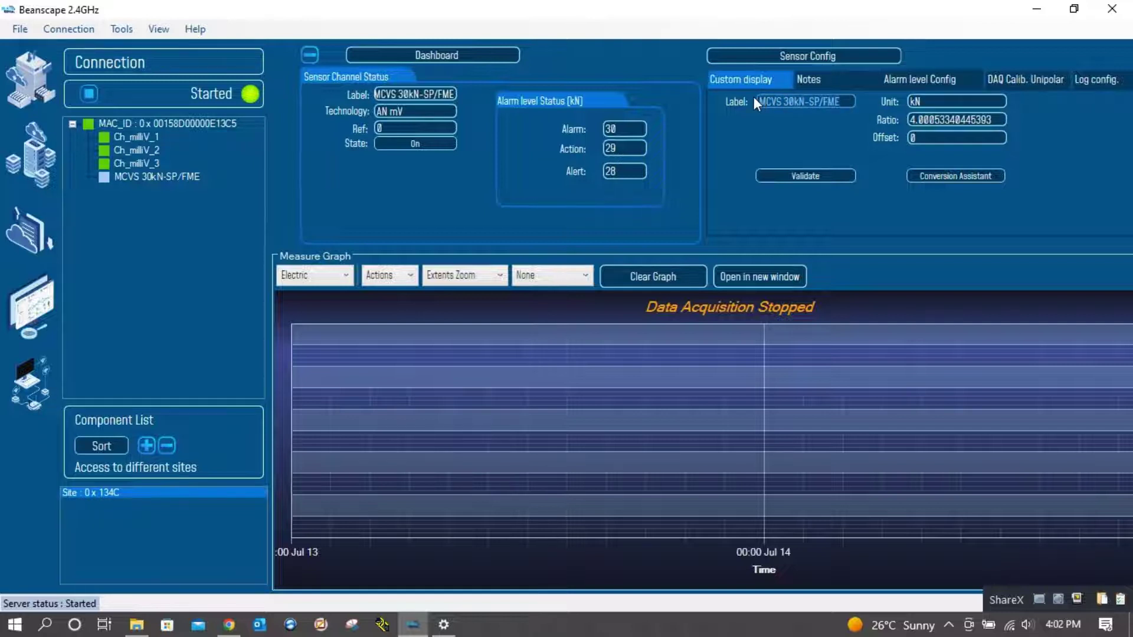
{"action": "key", "text": "Tab"}
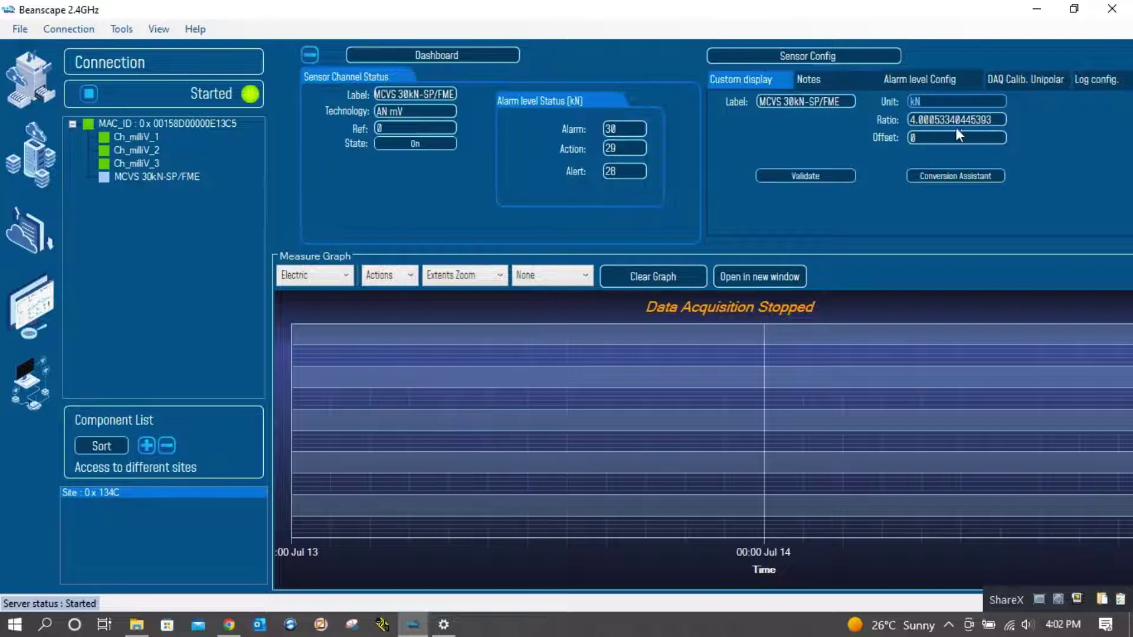
{"action": "left_click", "coordinate": [993, 118]}
{"action": "left_click_drag", "start_coordinate": [993, 119], "coordinate": [905, 119]}
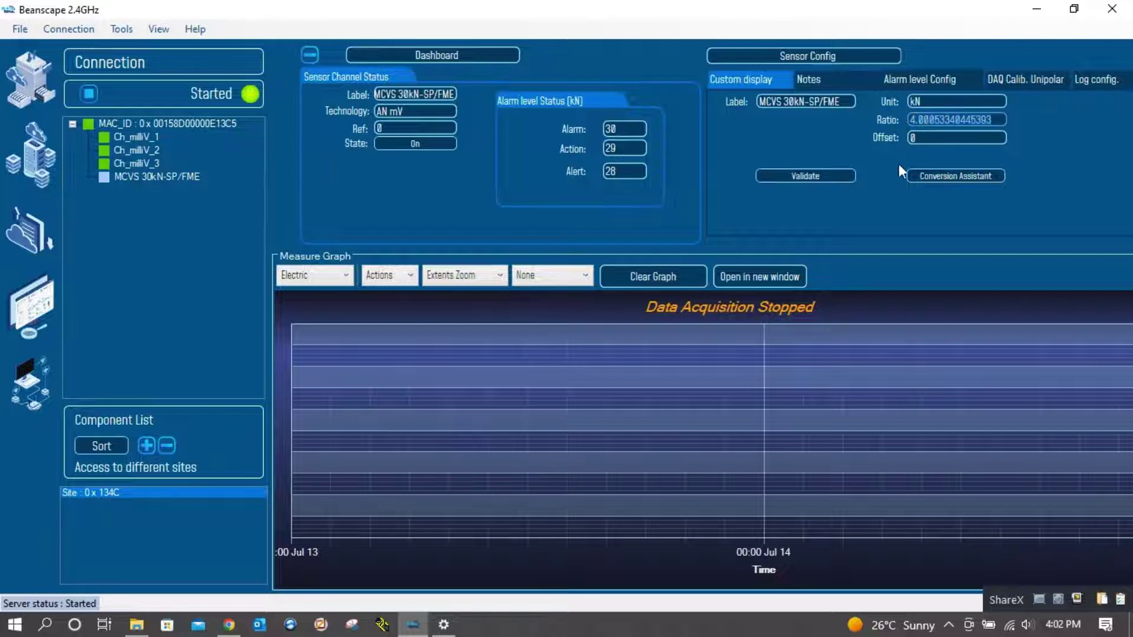
Step: Briefly view the Unit Conversion Assistant, close it, and check which view mode is enabled
{"action": "left_click", "coordinate": [947, 174]}
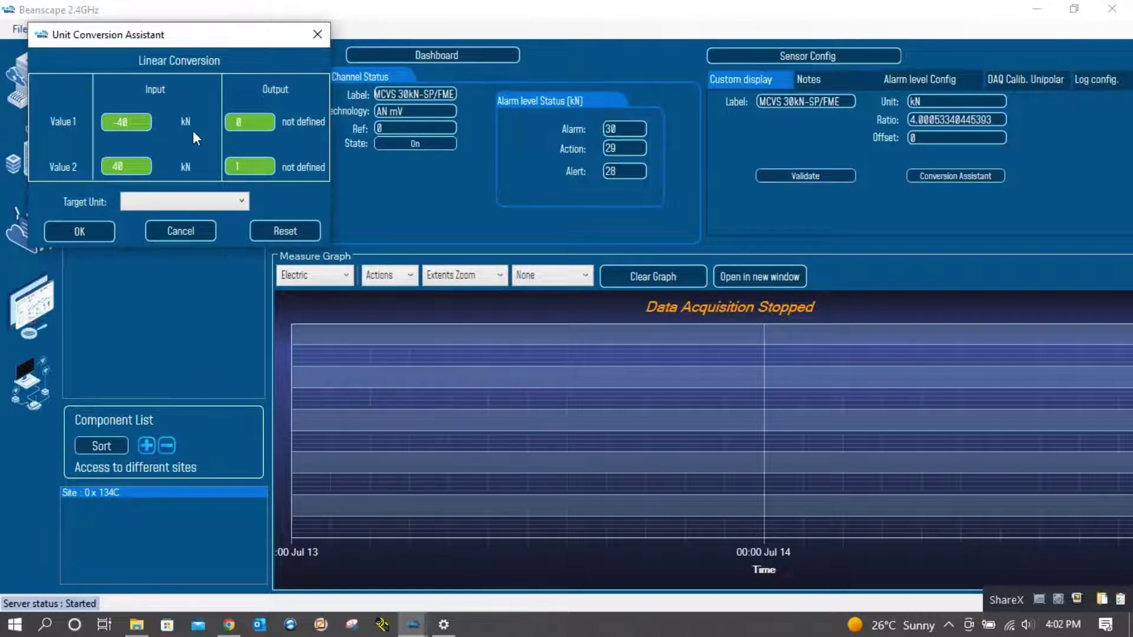
{"action": "left_click", "coordinate": [324, 37]}
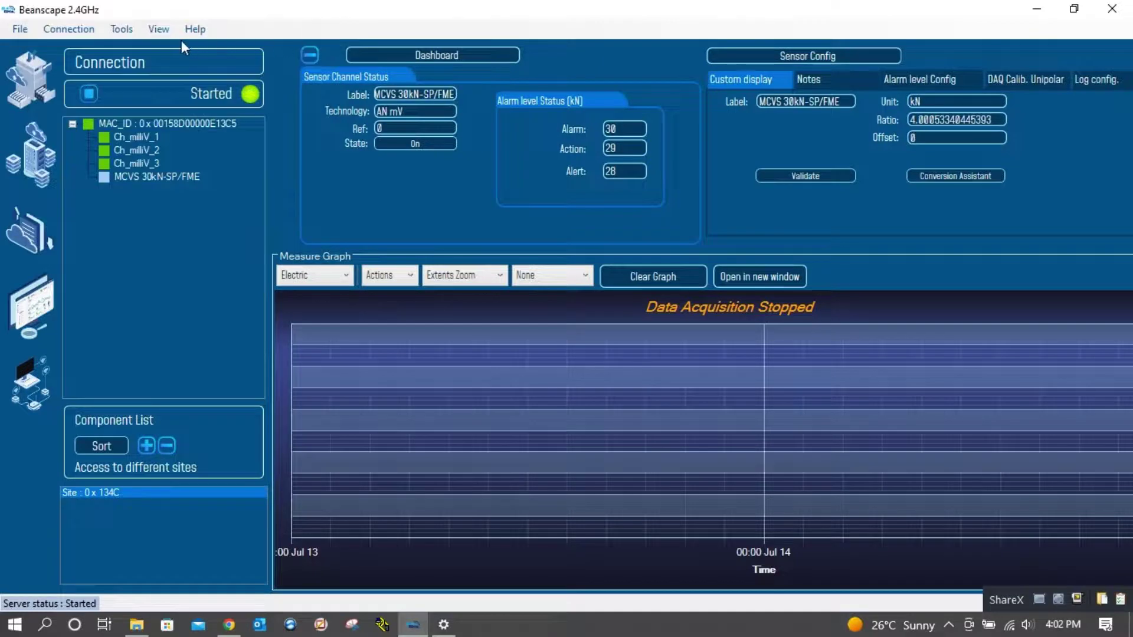
{"action": "left_click", "coordinate": [160, 31]}
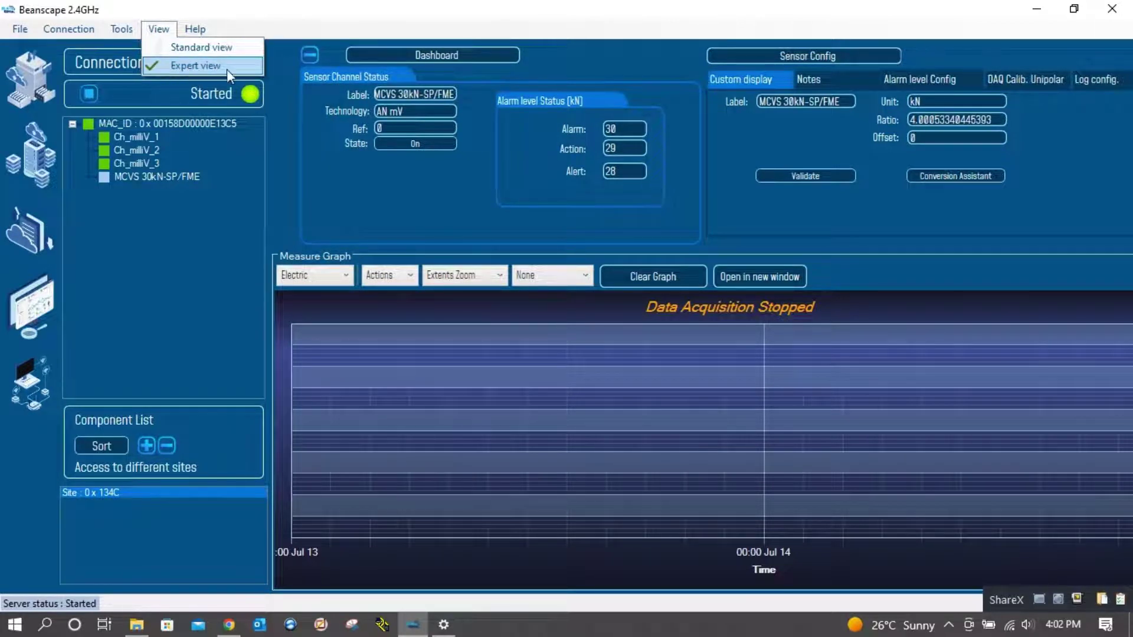
{"action": "left_click", "coordinate": [159, 31]}
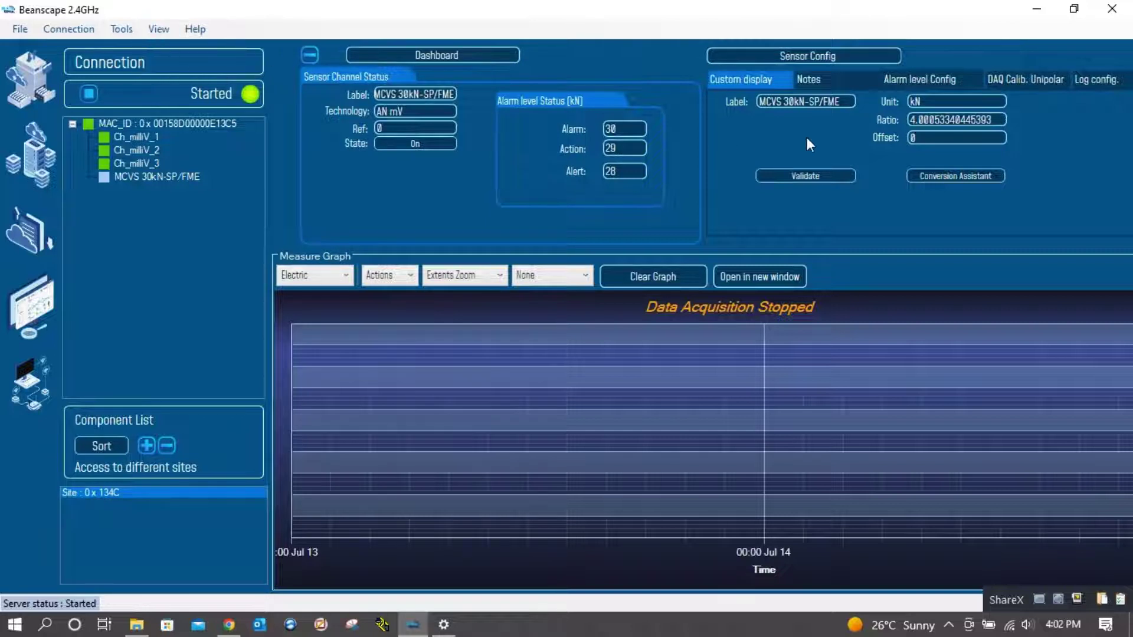
Step: In the channel's Unit Conversion Assistant, set input Value 1 to 0 and input Value 2 to 7.499
{"action": "left_click", "coordinate": [947, 176]}
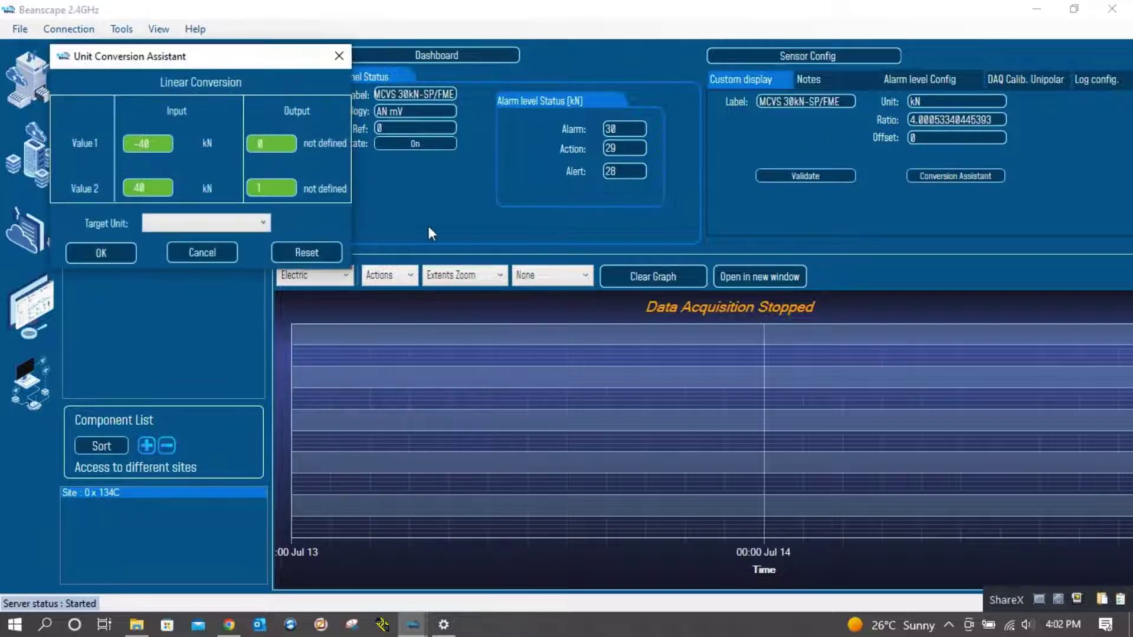
{"action": "left_click_drag", "start_coordinate": [166, 143], "coordinate": [113, 152]}
{"action": "type", "text": "0"}
{"action": "left_click_drag", "start_coordinate": [177, 183], "coordinate": [116, 186]}
{"action": "type", "text": "7.499"}
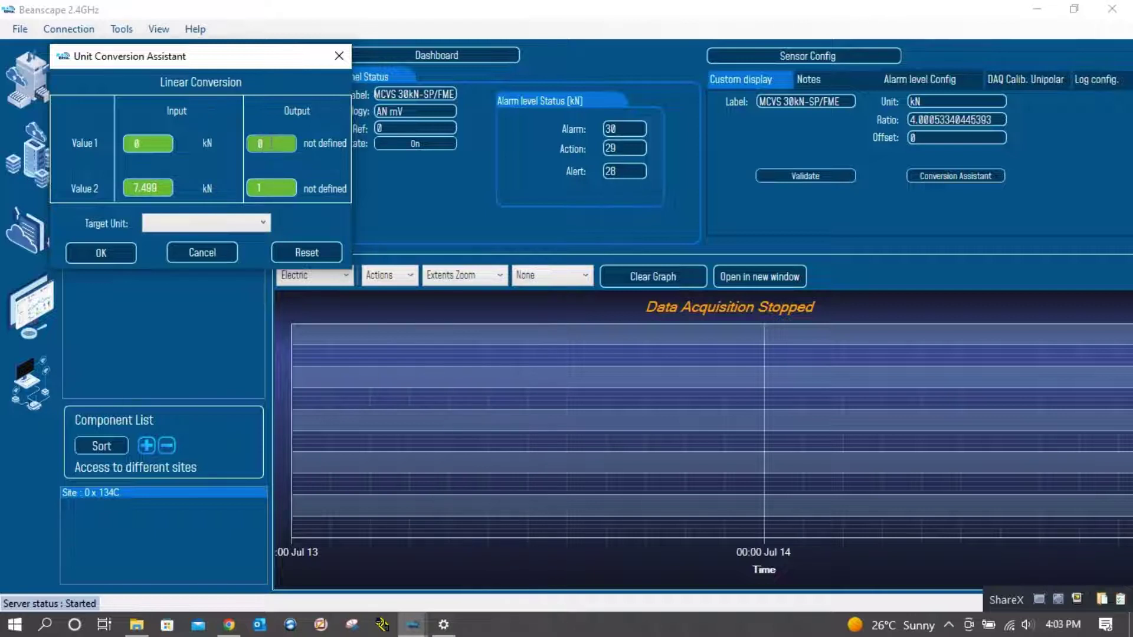
Step: Set output Value 2 to 30, choose Km as the target unit and apply the linear conversion
{"action": "left_click", "coordinate": [280, 188]}
{"action": "key", "text": "BackSpace"}
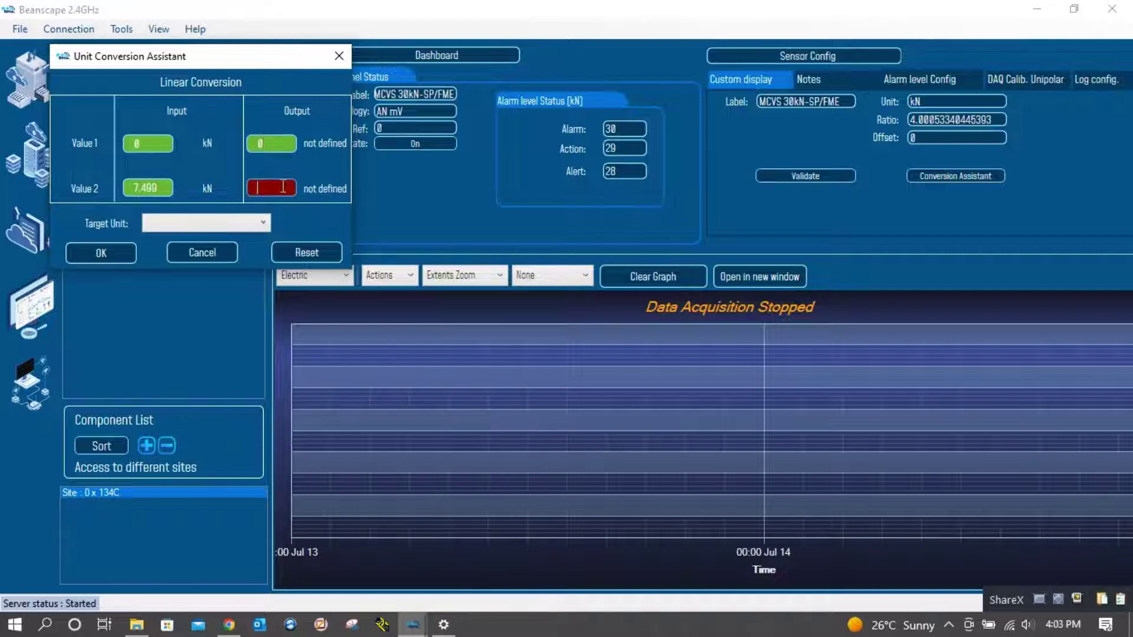
{"action": "type", "text": "30"}
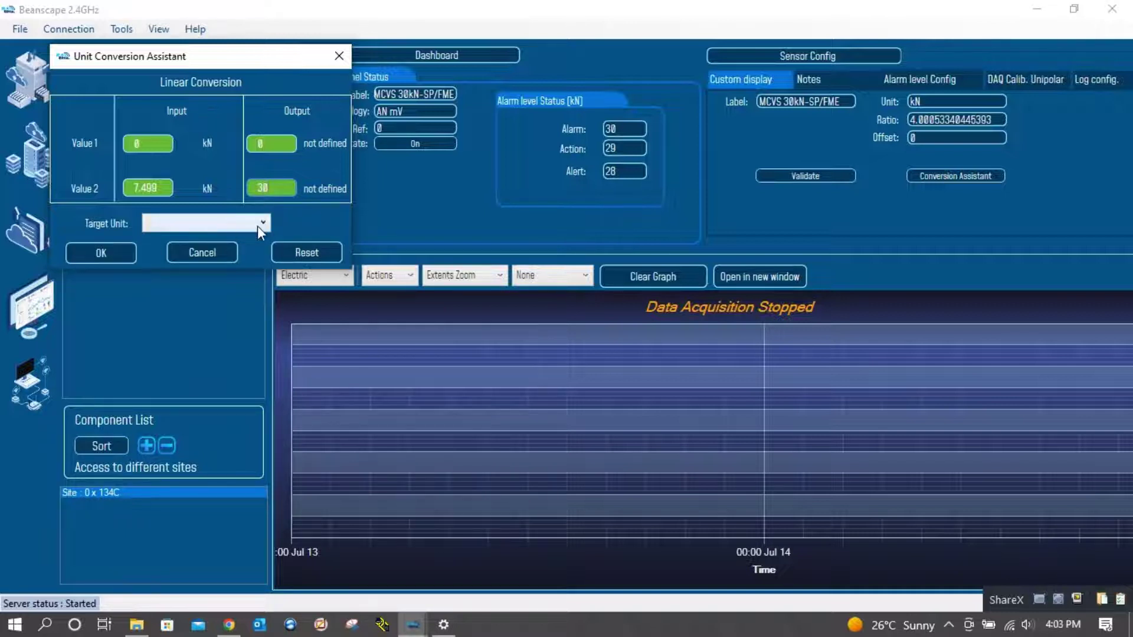
{"action": "left_click", "coordinate": [124, 253]}
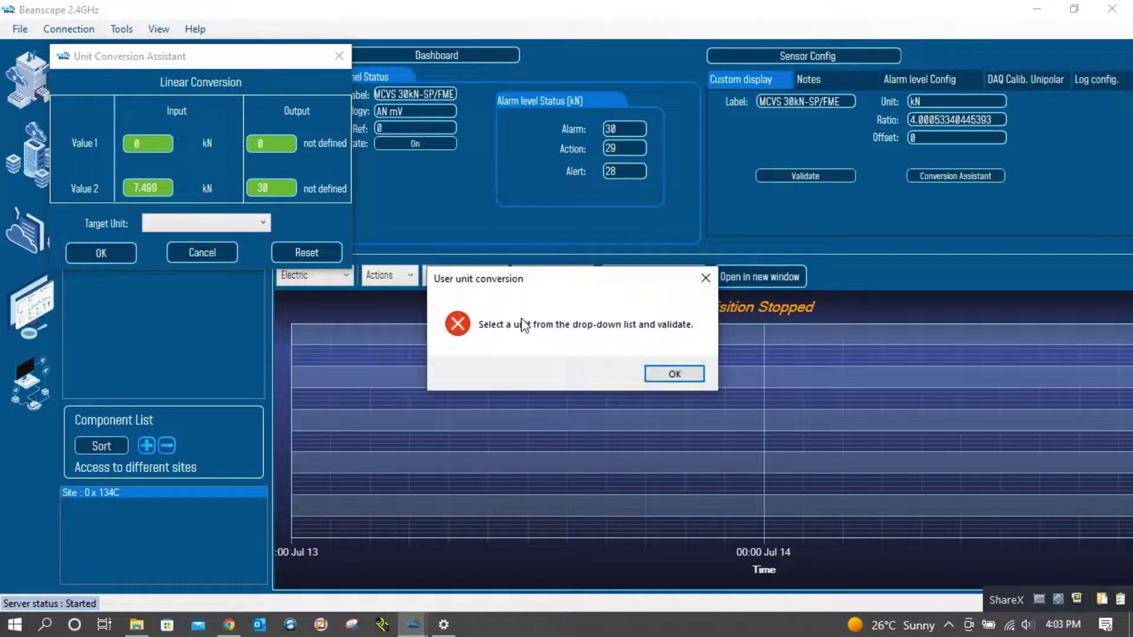
{"action": "left_click", "coordinate": [684, 378]}
{"action": "left_click", "coordinate": [257, 223]}
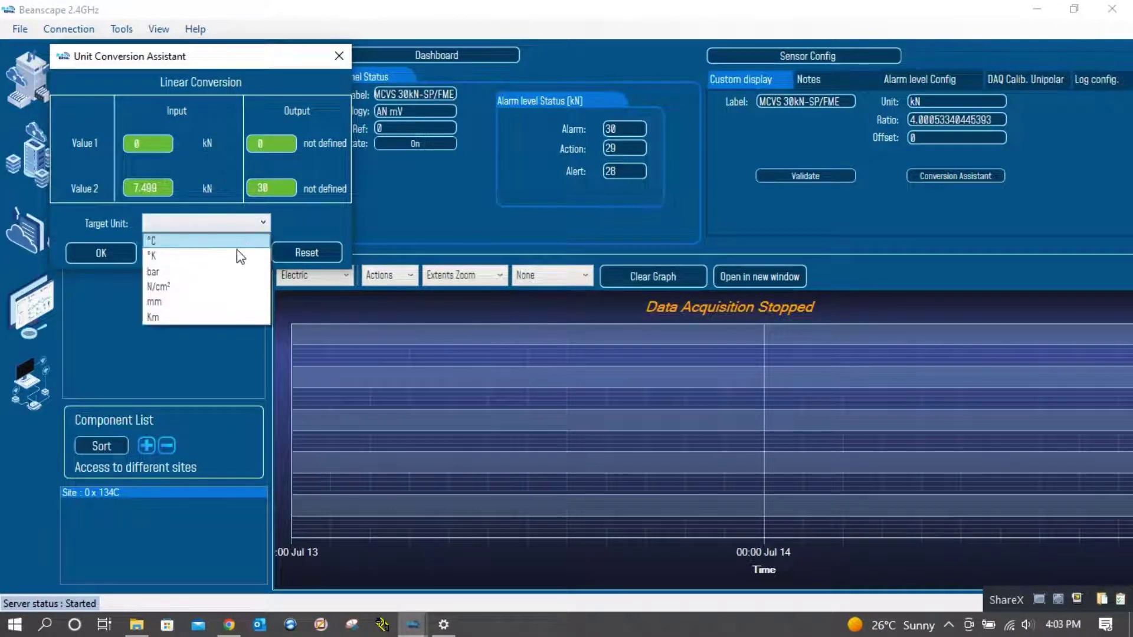
{"action": "left_click", "coordinate": [196, 317]}
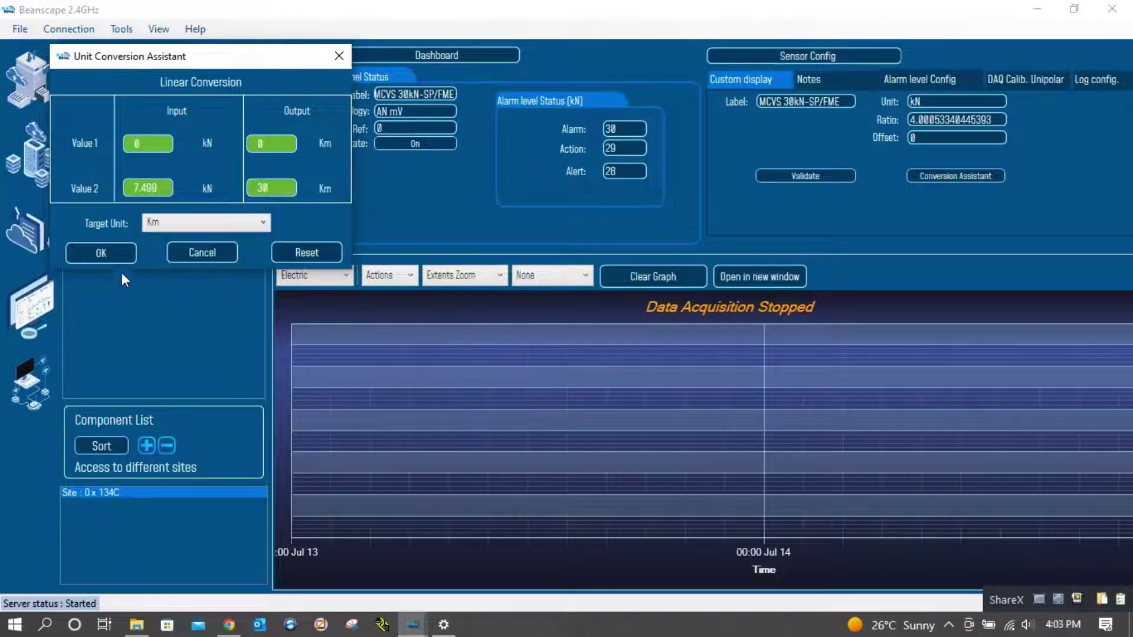
{"action": "left_click", "coordinate": [104, 256]}
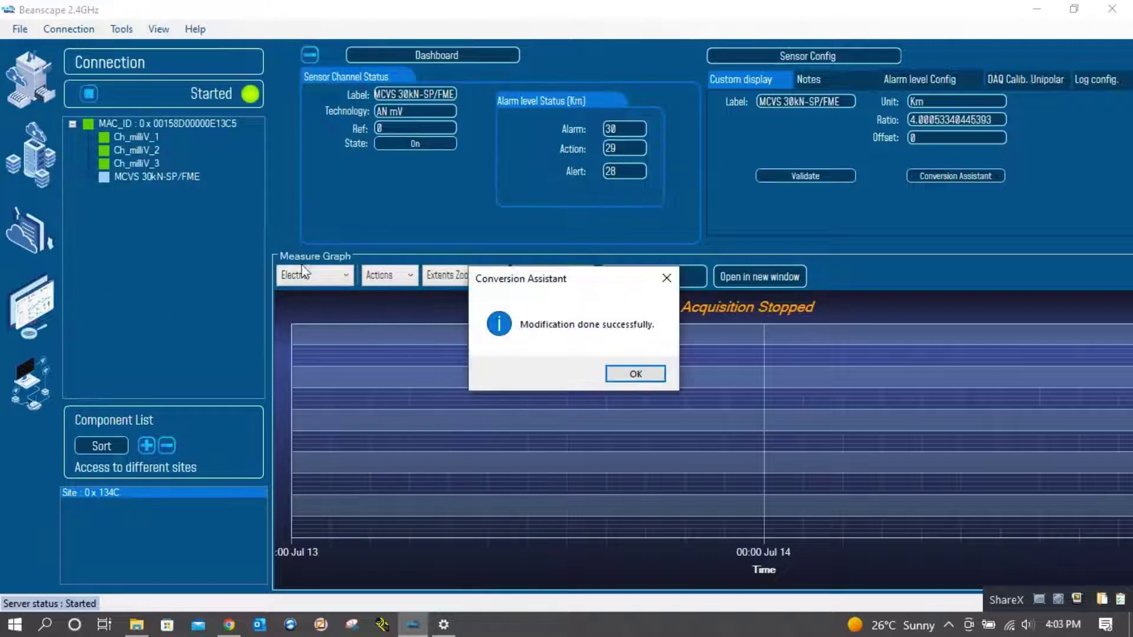
{"action": "left_click", "coordinate": [635, 375]}
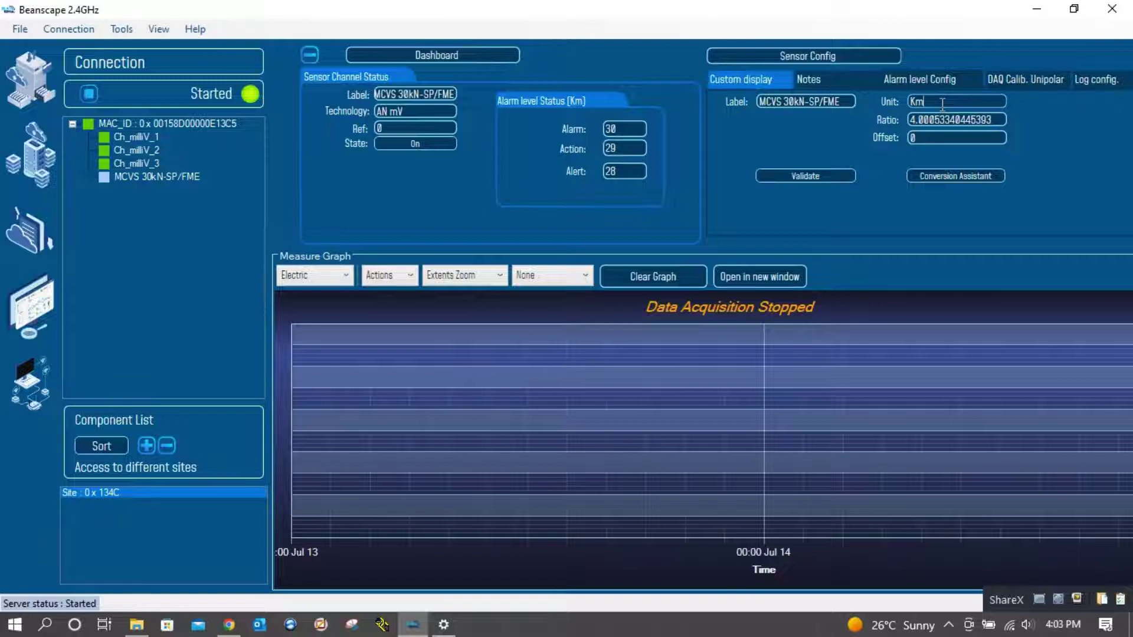
Step: Change the MCVS 30kN-SP/FME channel's display unit to kN and try to validate it
{"action": "key", "text": "BackSpace"}
{"action": "type", "text": "N"}
{"action": "left_click", "coordinate": [789, 175]}
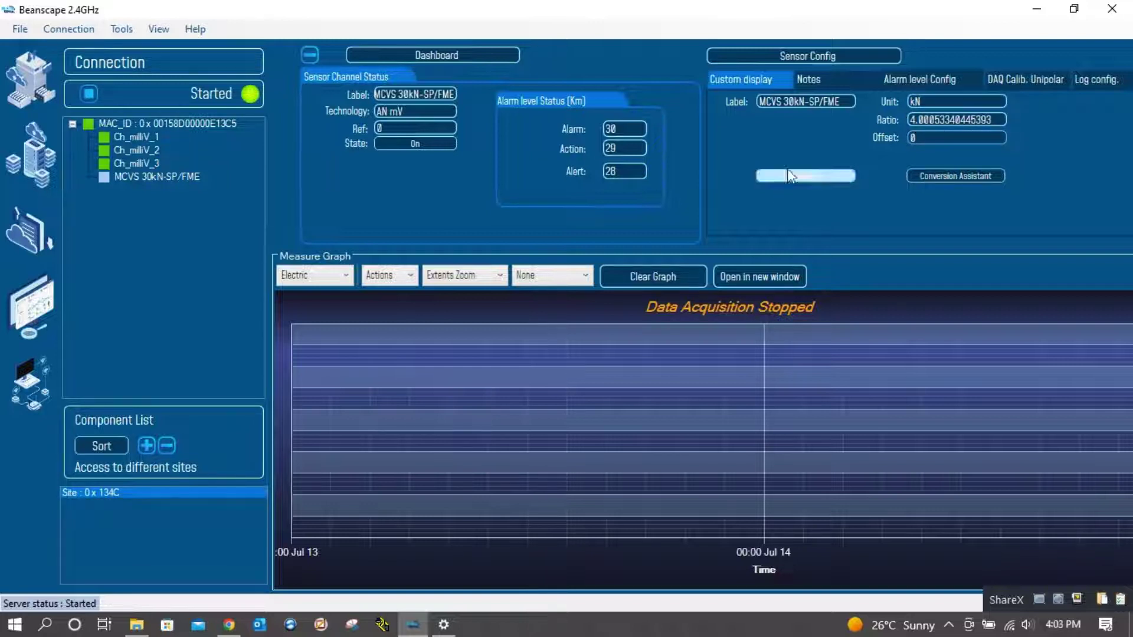
{"action": "left_click", "coordinate": [771, 172]}
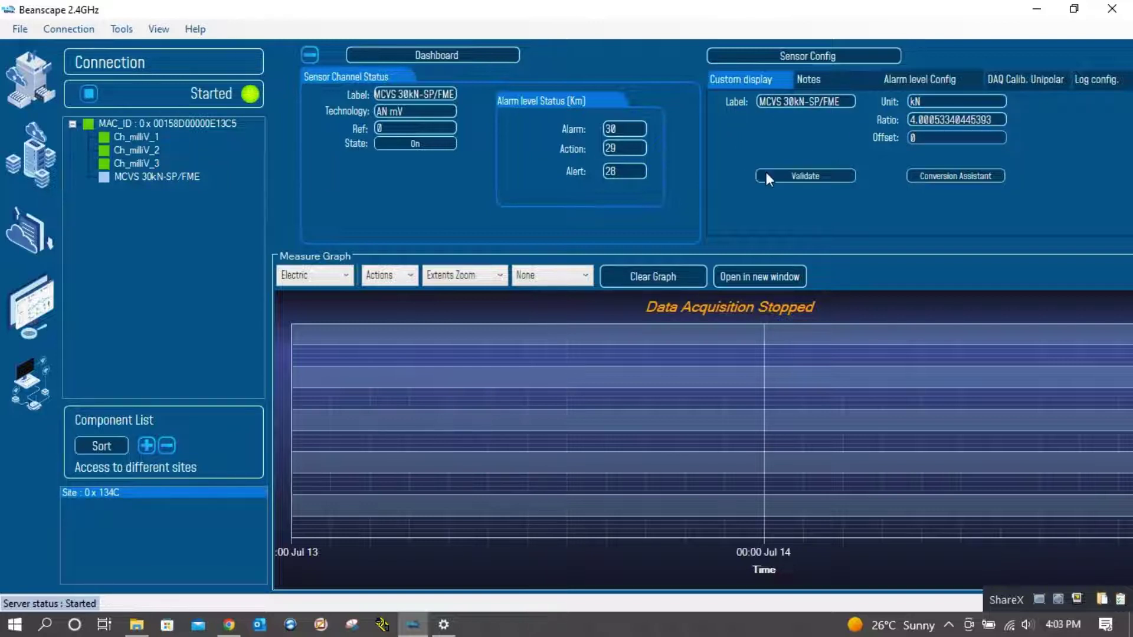
{"action": "left_click", "coordinate": [821, 172]}
{"action": "left_click", "coordinate": [801, 175]}
Step: Review the MCVS 30kN-SP/FME channel's notes on model, serial number and sensitivity, and its alarm level configuration
{"action": "left_click", "coordinate": [837, 79]}
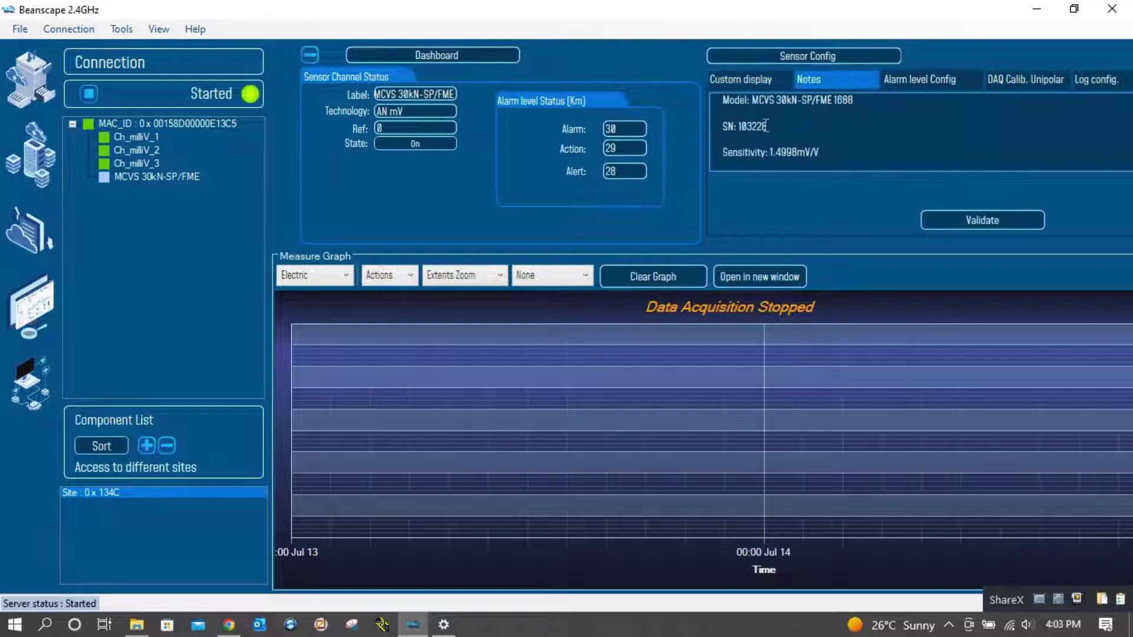
{"action": "left_click_drag", "start_coordinate": [826, 154], "coordinate": [711, 94]}
{"action": "left_click", "coordinate": [842, 138]}
{"action": "left_click", "coordinate": [919, 79]}
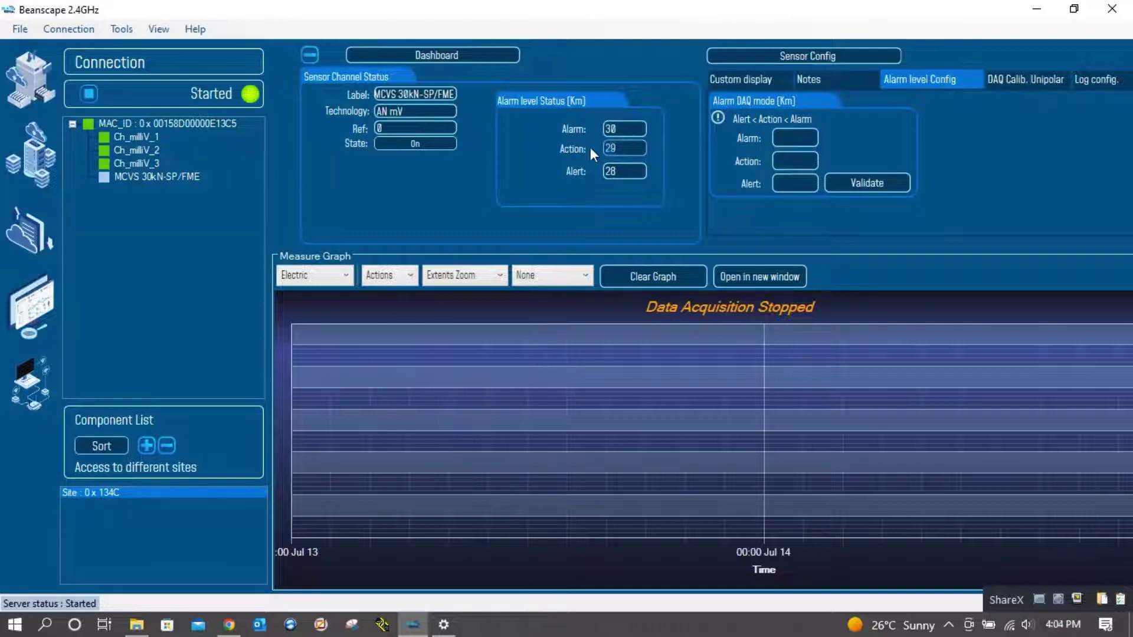
{"action": "left_click", "coordinate": [834, 80]}
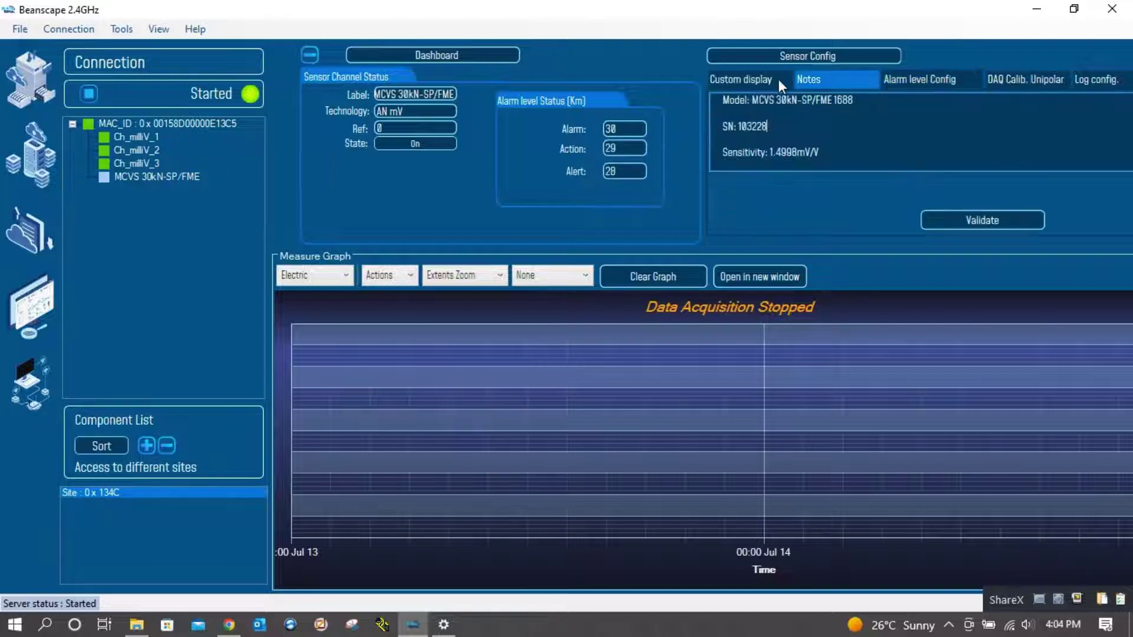
Step: Validate the channel's custom display settings with unit kN and briefly view its measure graph in a separate window
{"action": "left_click", "coordinate": [748, 79]}
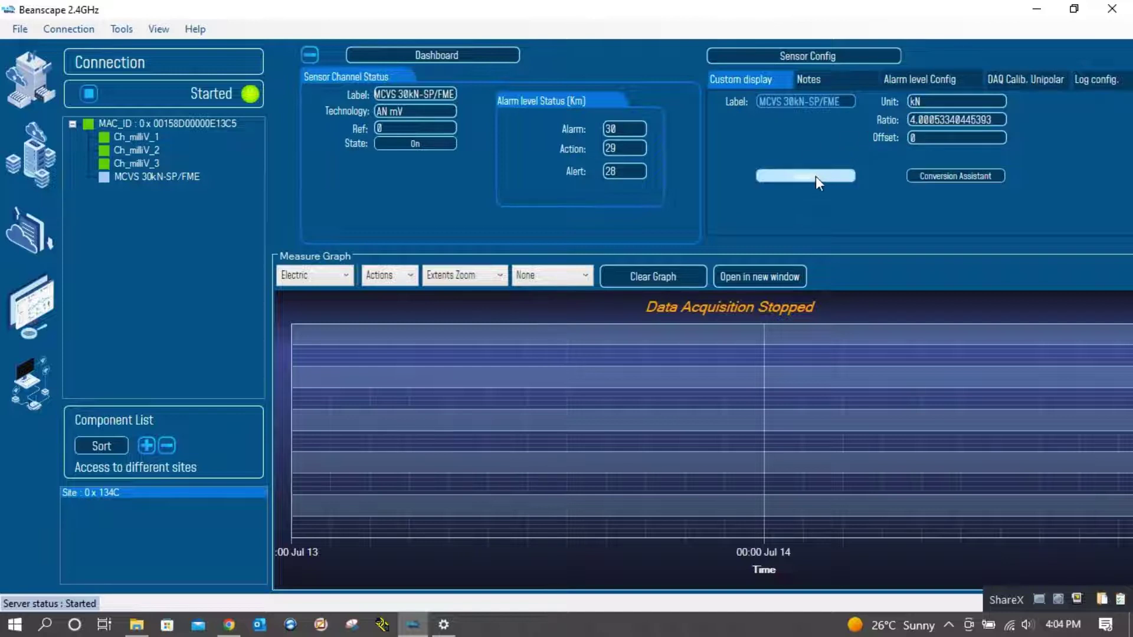
{"action": "left_click", "coordinate": [795, 176]}
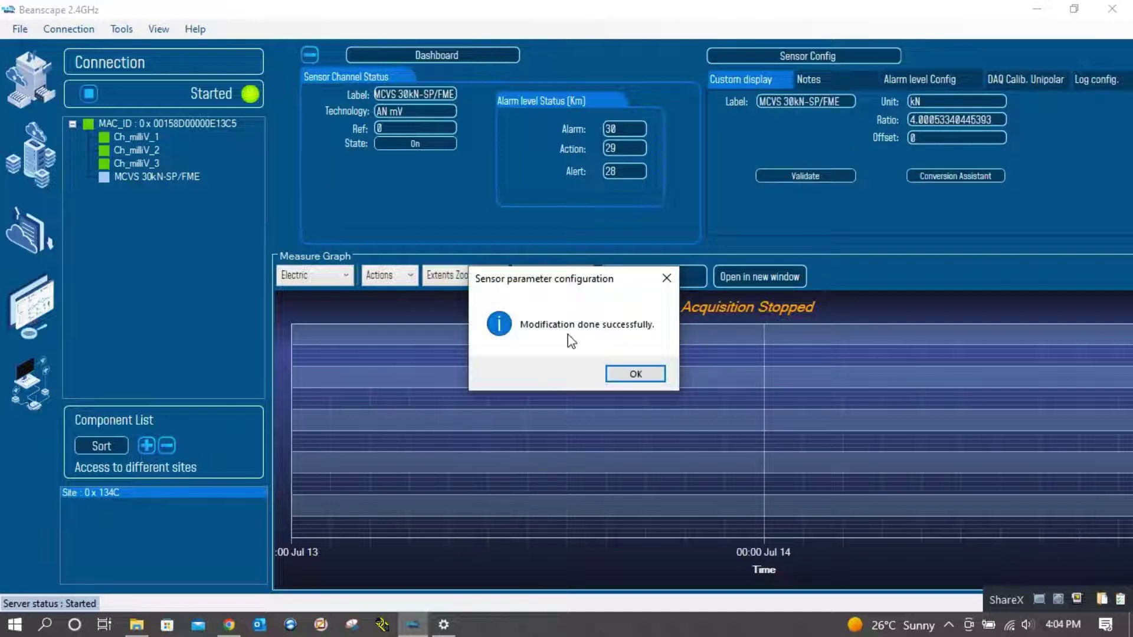
{"action": "left_click", "coordinate": [633, 376]}
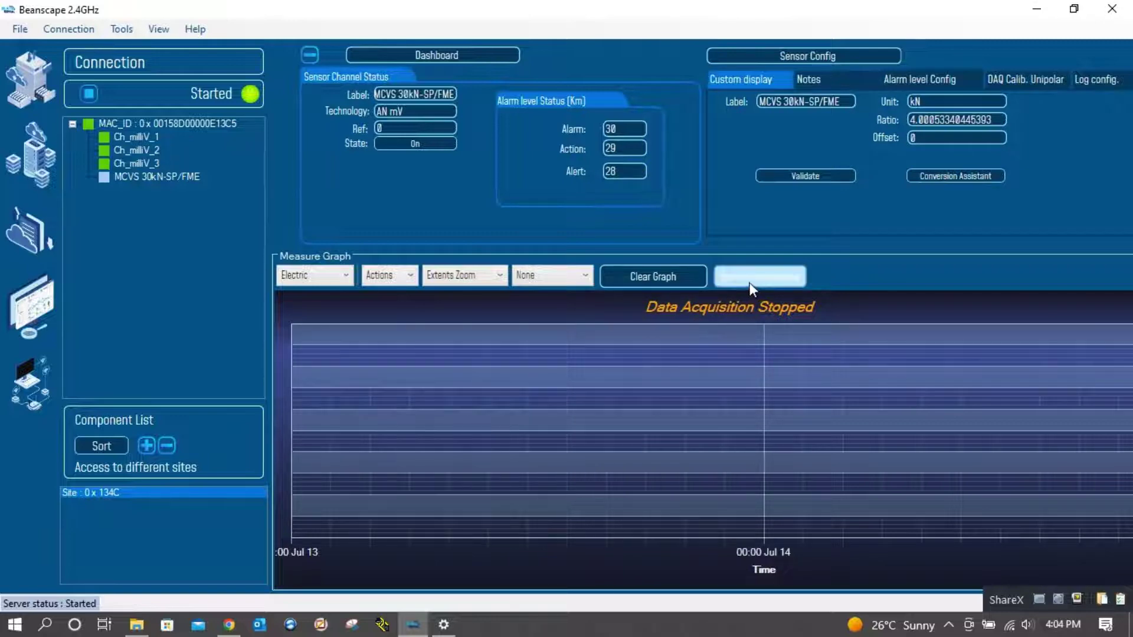
{"action": "left_click", "coordinate": [766, 283]}
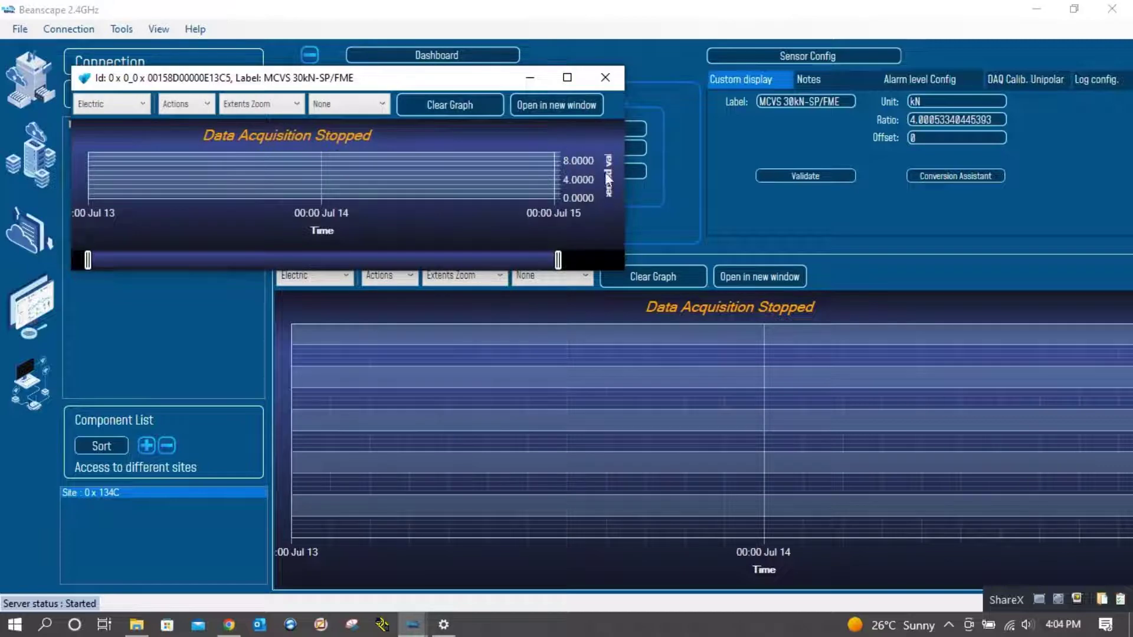
{"action": "left_click", "coordinate": [607, 76]}
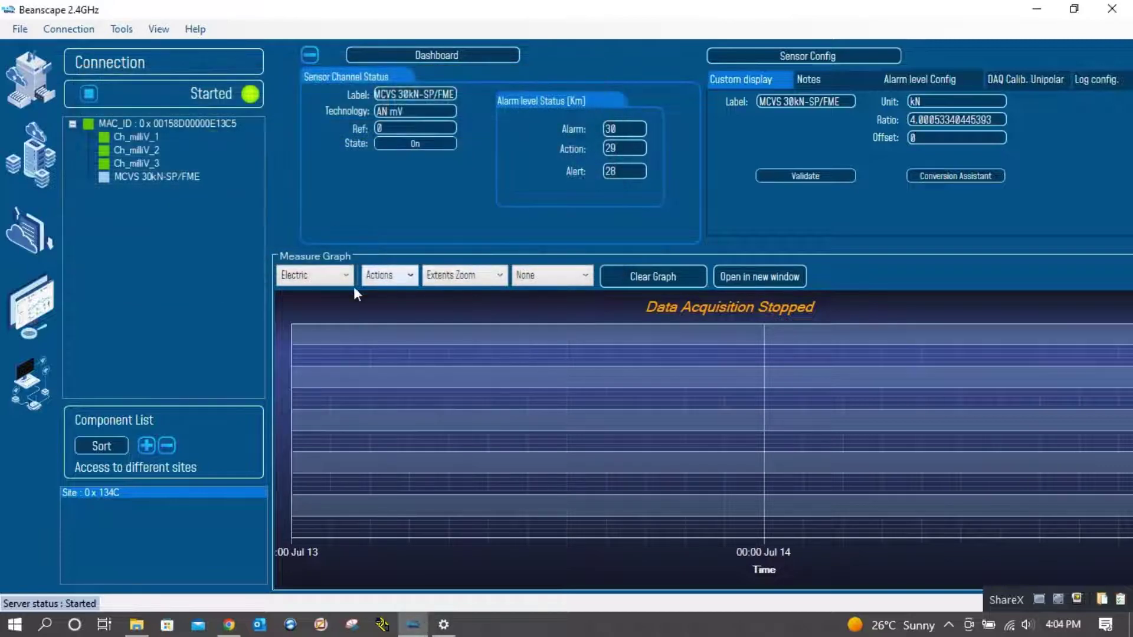
Step: View the BeanDevice's system profile, checking its data acquisition status and datalogger settings
{"action": "left_click", "coordinate": [138, 122]}
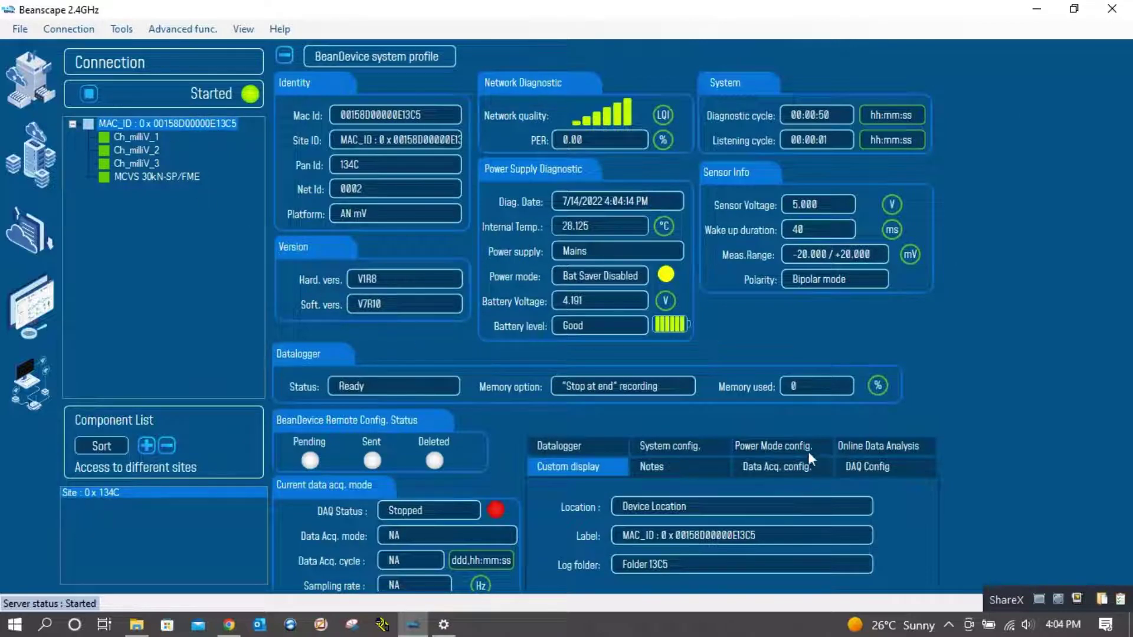
{"action": "left_click", "coordinate": [422, 509]}
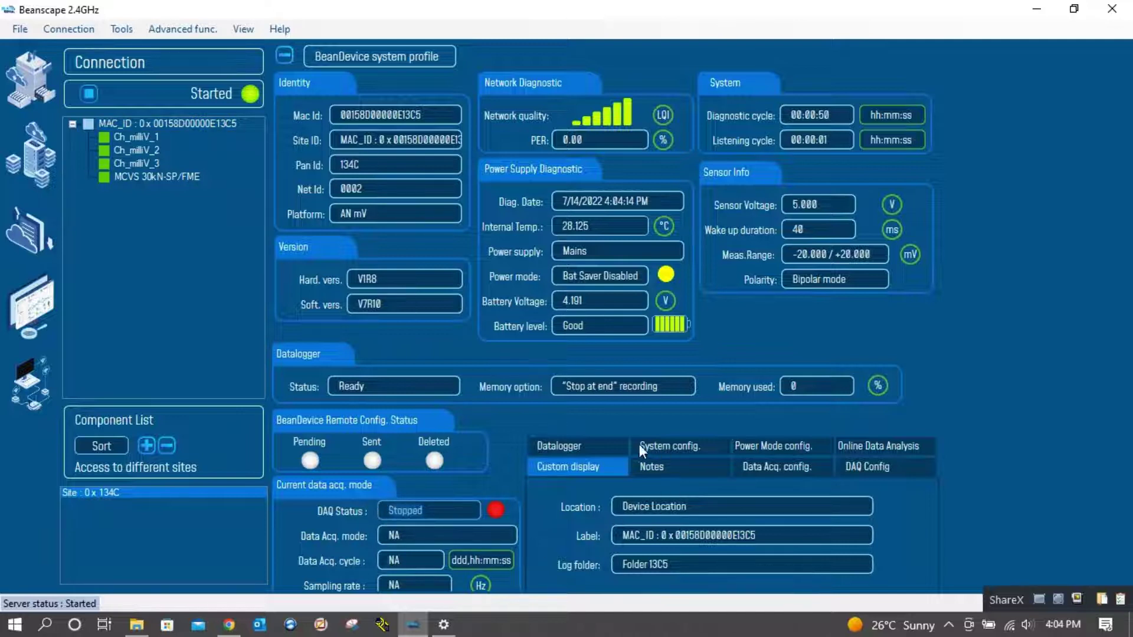
{"action": "left_click", "coordinate": [582, 447]}
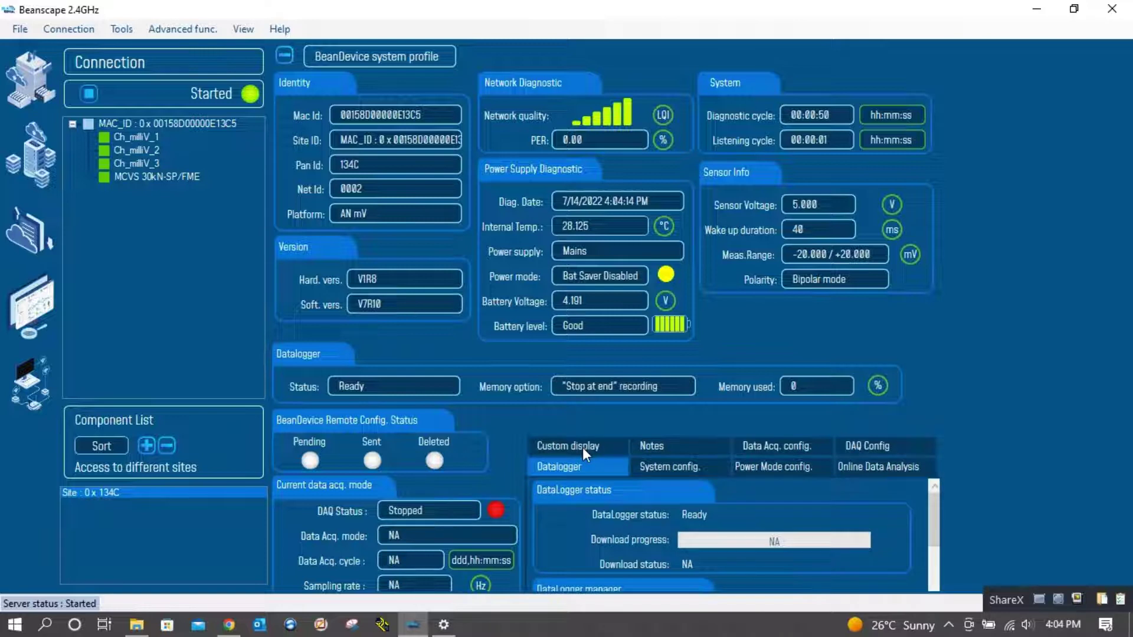
Step: Set the BeanDevice's data acquisition mode option to Tx Only
{"action": "left_click", "coordinate": [781, 449]}
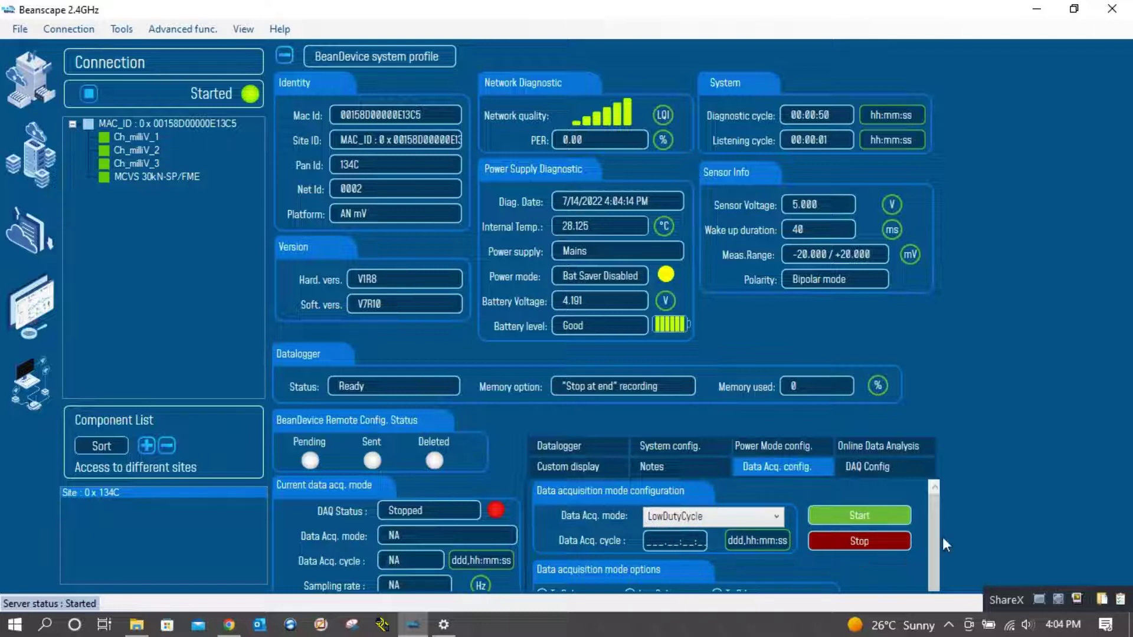
{"action": "left_click_drag", "start_coordinate": [935, 519], "coordinate": [936, 553]}
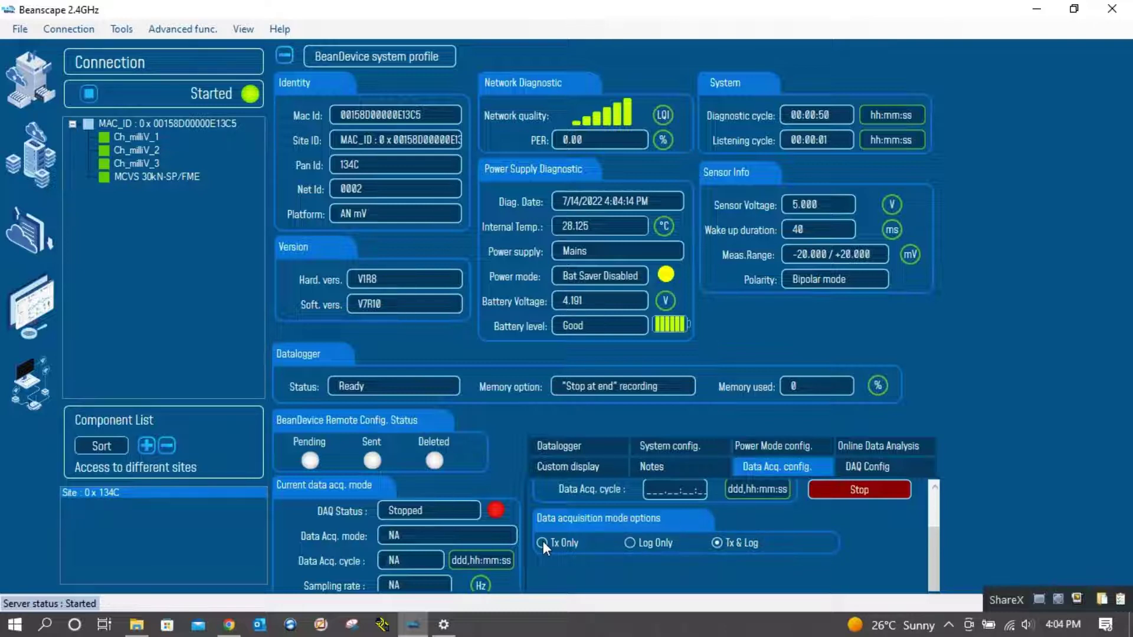
{"action": "left_click", "coordinate": [935, 487]}
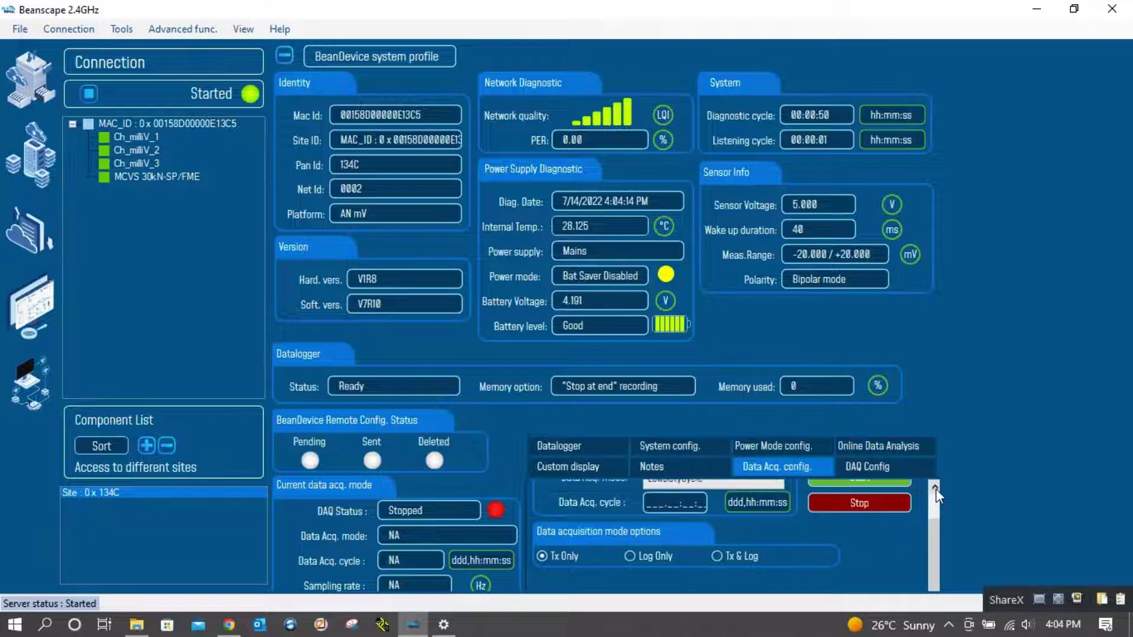
{"action": "left_click", "coordinate": [934, 487]}
{"action": "left_click", "coordinate": [935, 487]}
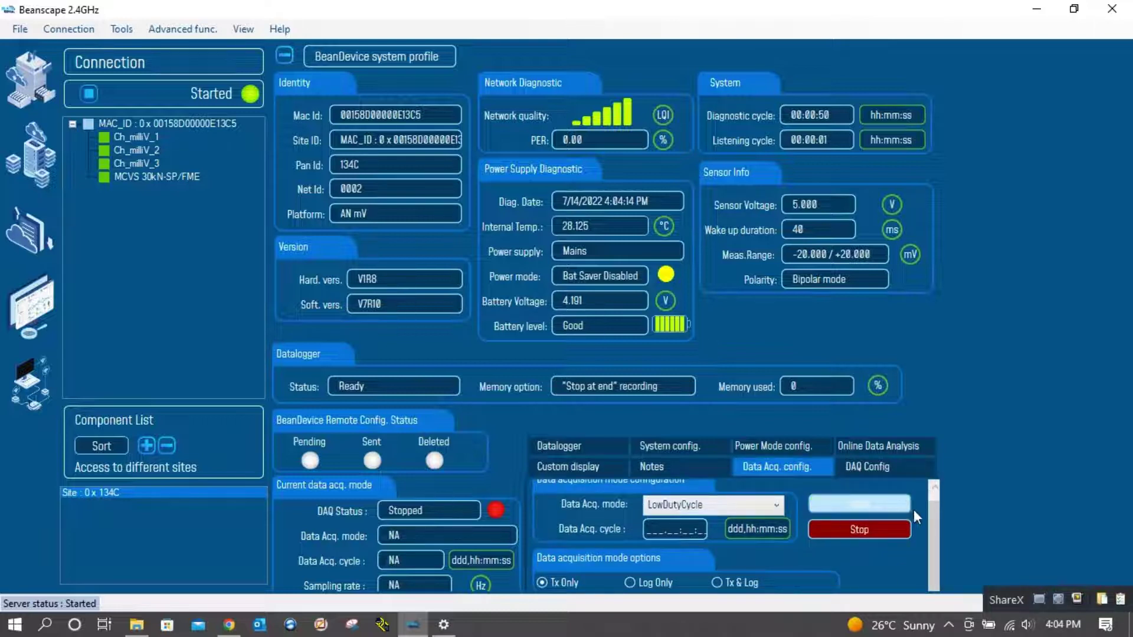
{"action": "left_click", "coordinate": [934, 485]}
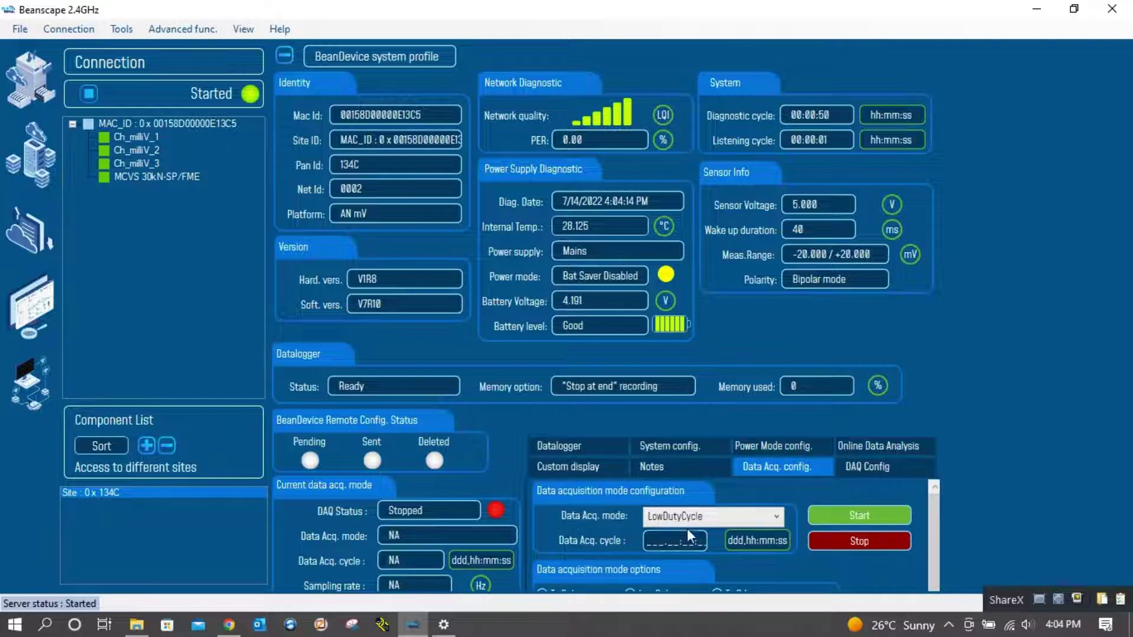
Step: Start data acquisition on the BeanDevice in LowDutyCycle mode with a 5-second acquisition cycle
{"action": "left_click", "coordinate": [774, 519]}
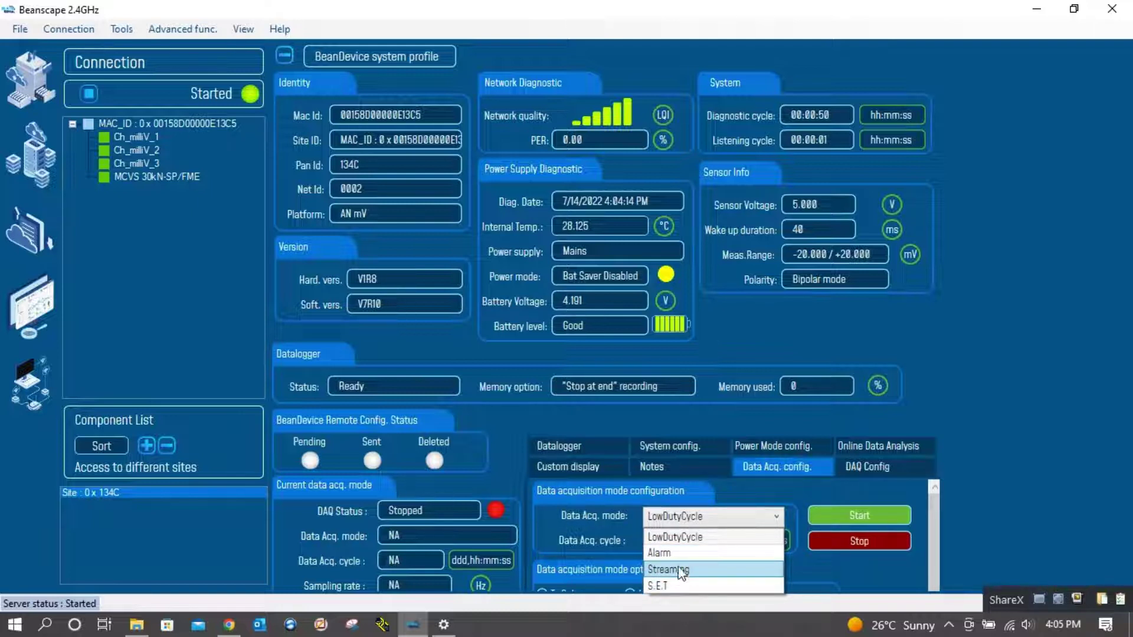
{"action": "left_click", "coordinate": [679, 537]}
{"action": "left_click", "coordinate": [683, 544]}
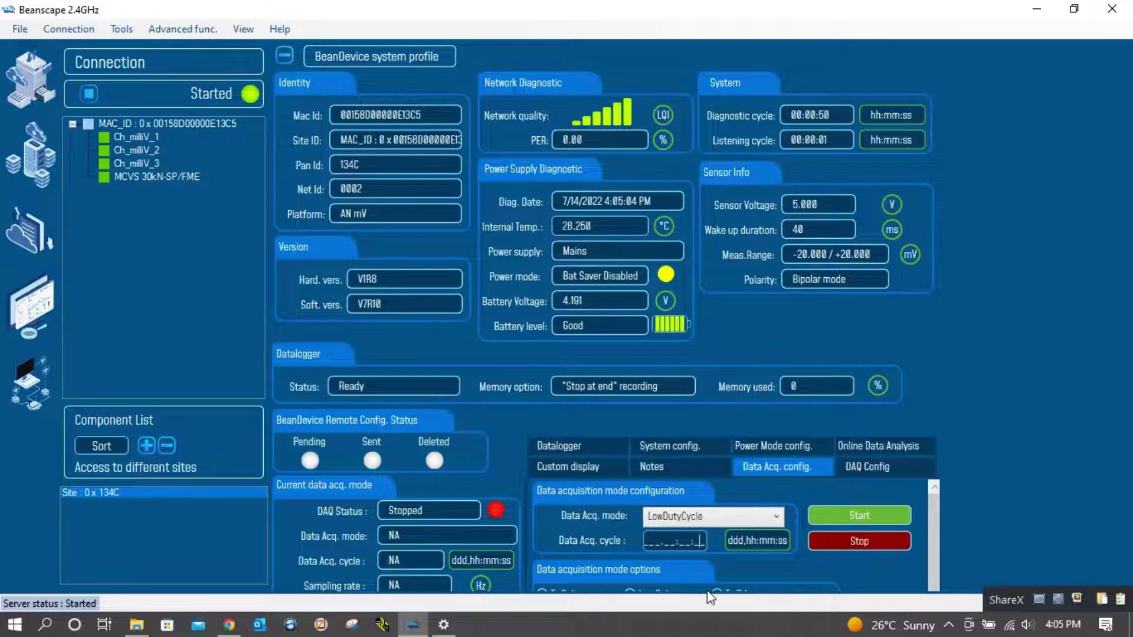
{"action": "key", "text": "Left"}
{"action": "type", "text": "05"}
{"action": "left_click", "coordinate": [873, 517]}
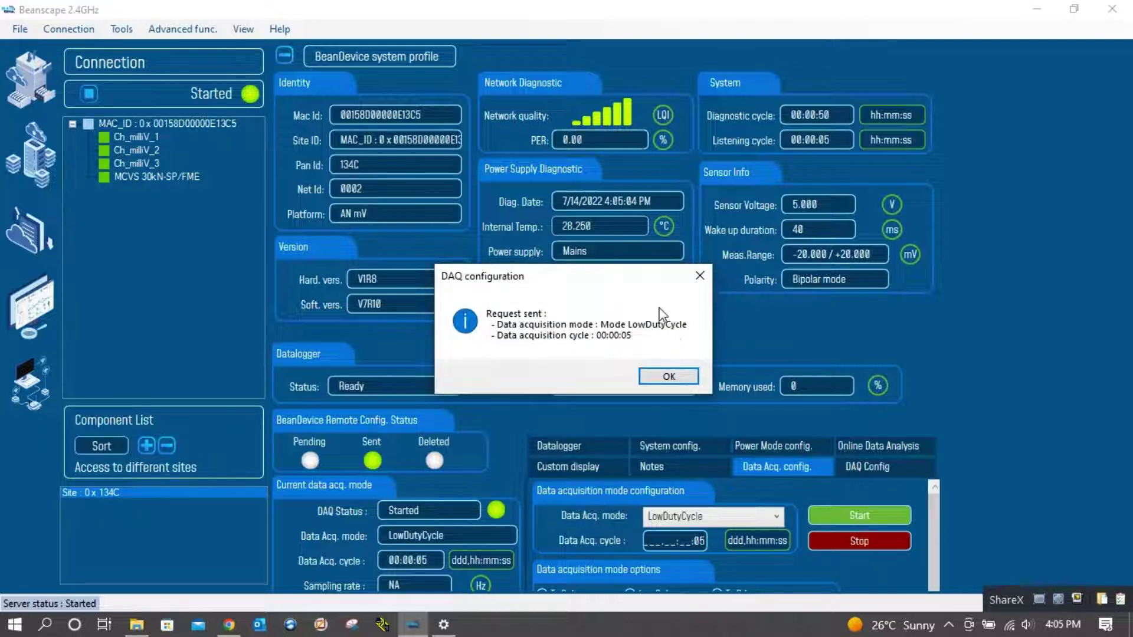
{"action": "left_click", "coordinate": [667, 380]}
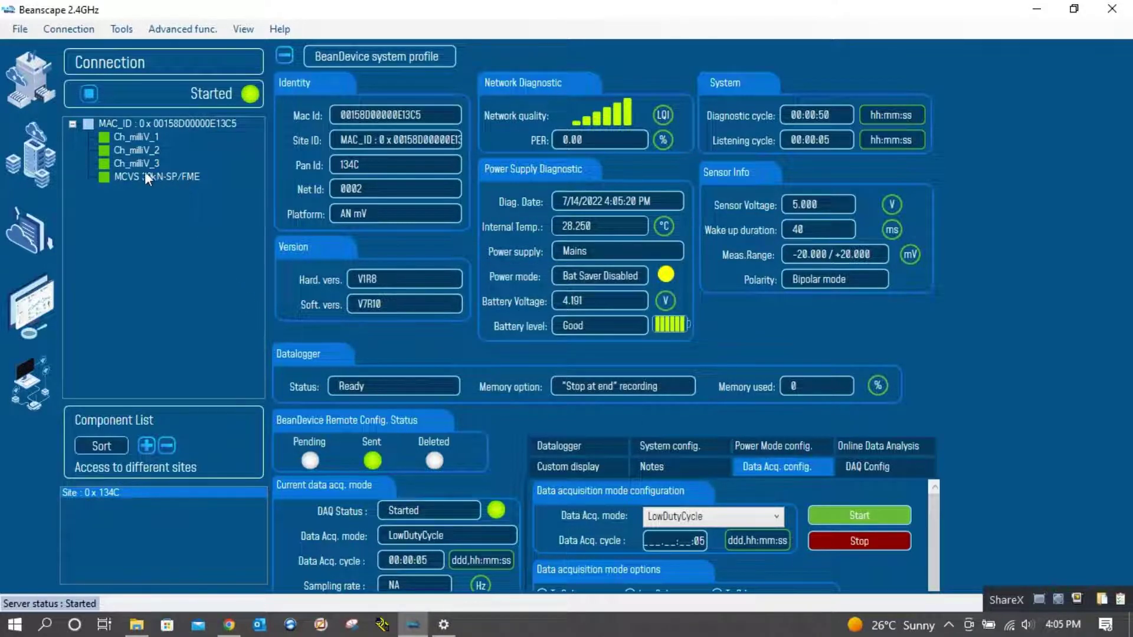
Step: Examine channel Ch_milliV_1's live measurements in an enlarged separate graph window, and close that window
{"action": "left_click", "coordinate": [139, 136]}
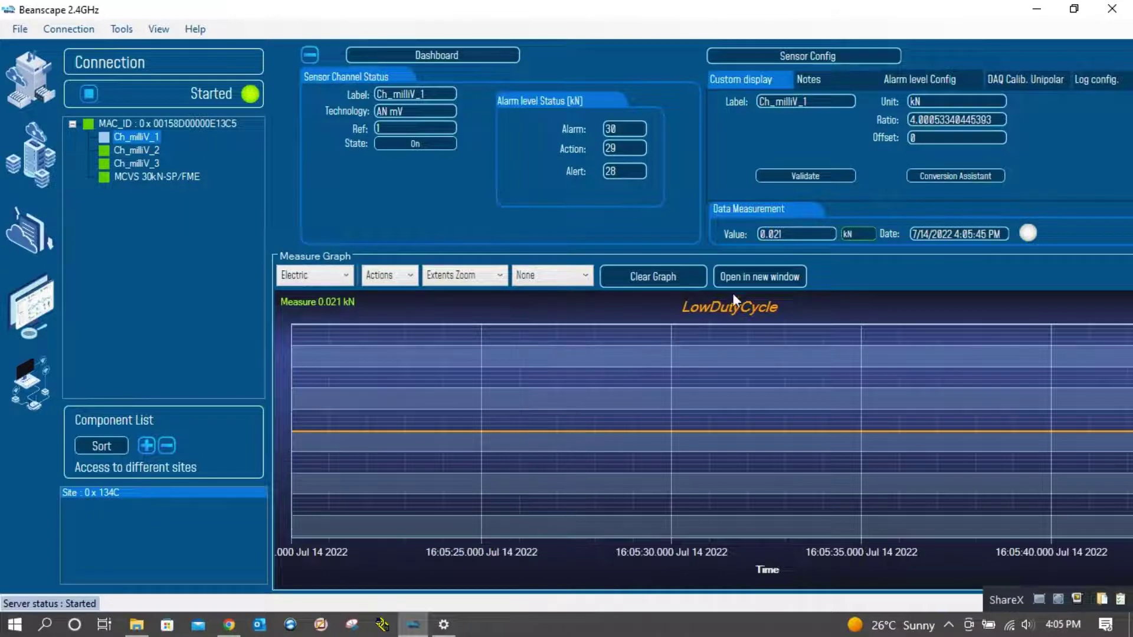
{"action": "left_click", "coordinate": [752, 277]}
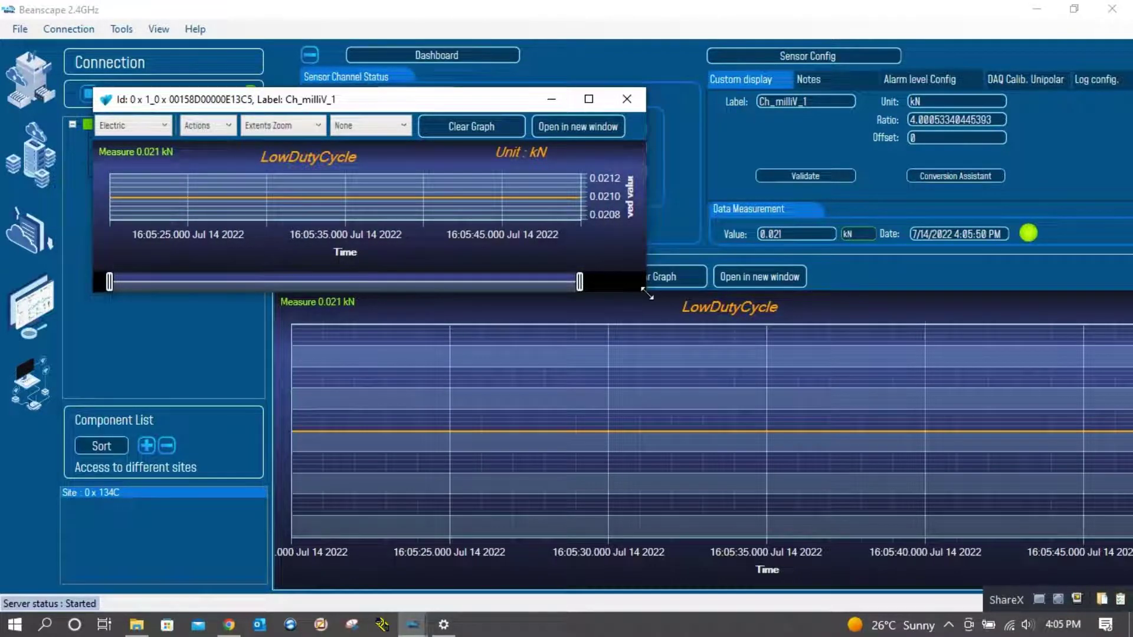
{"action": "left_click_drag", "start_coordinate": [647, 294], "coordinate": [870, 563]}
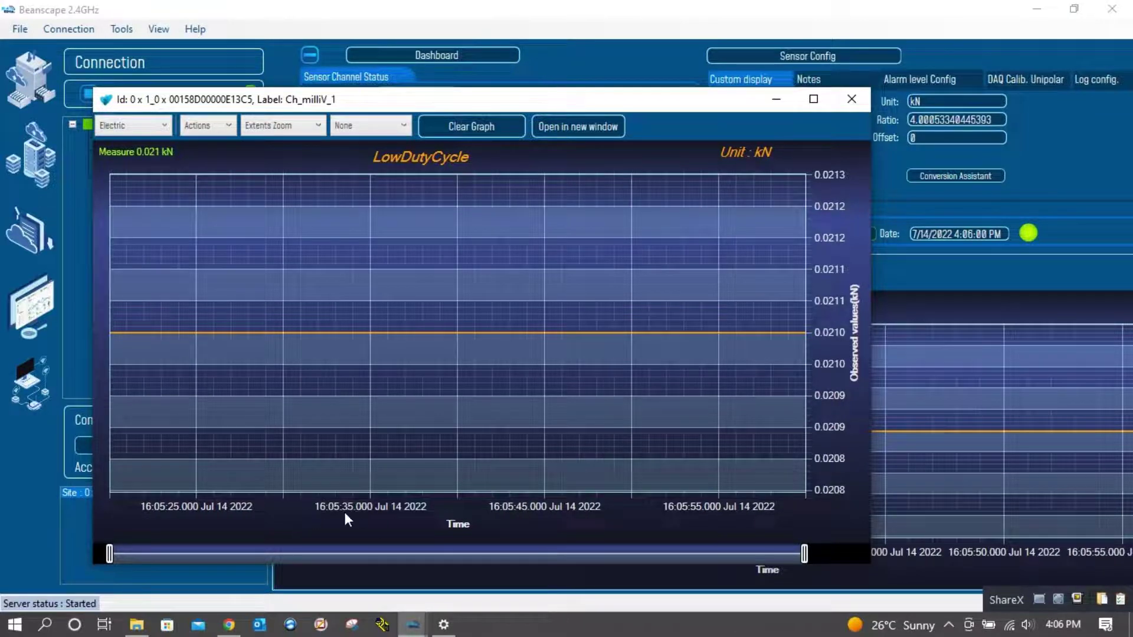
{"action": "left_click", "coordinate": [851, 99]}
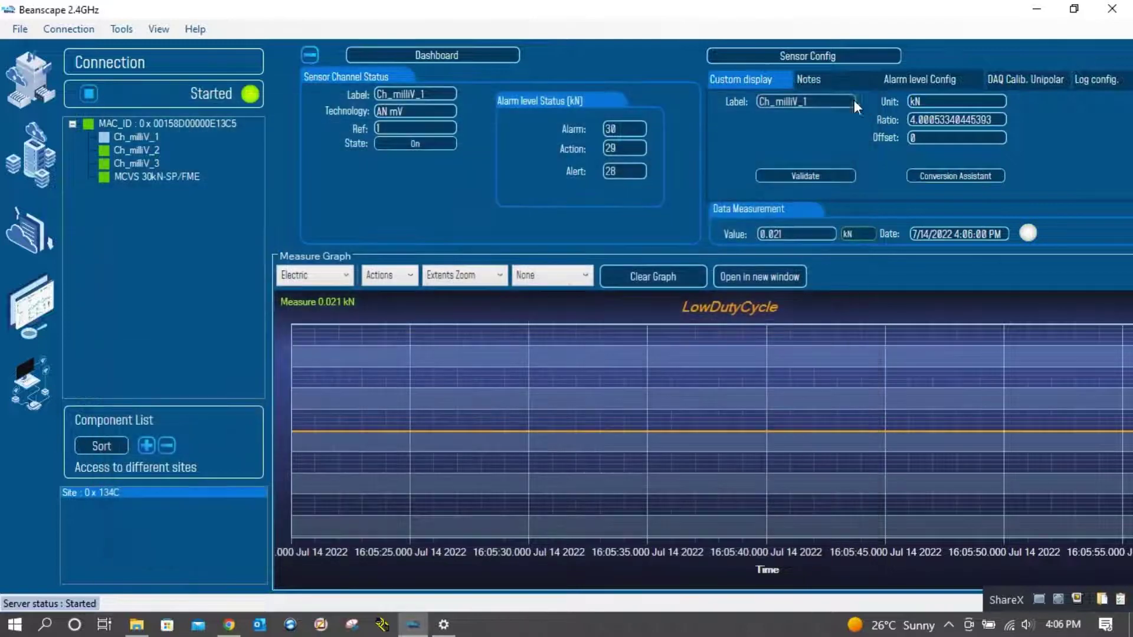
Step: Return to the BeanDevice's profile and stop its running LowDutyCycle data acquisition
{"action": "left_click", "coordinate": [184, 123]}
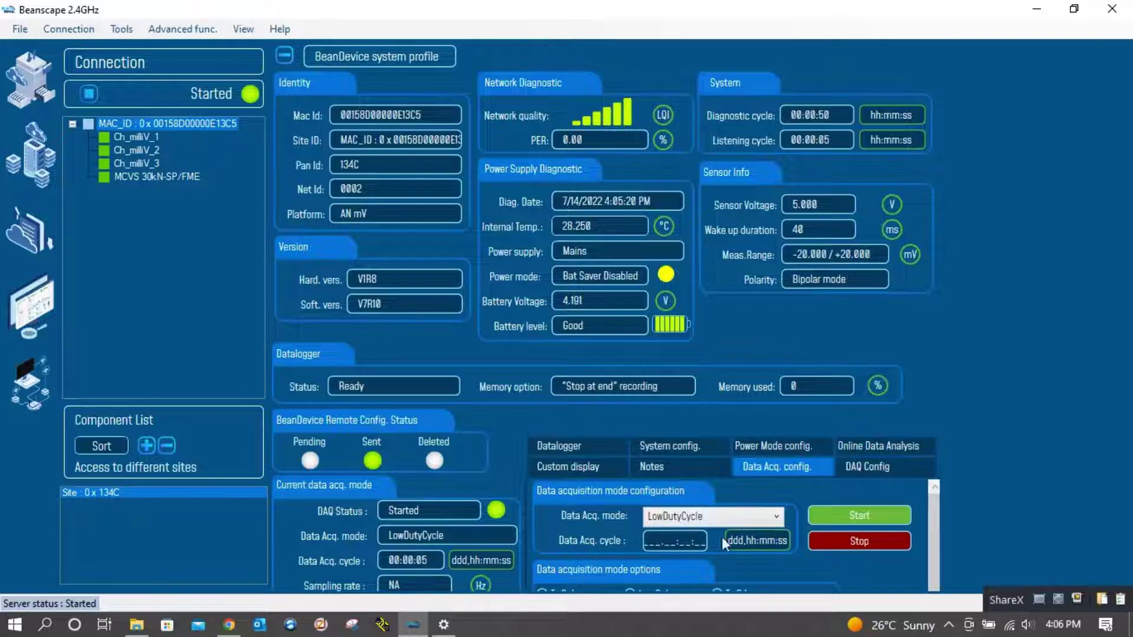
{"action": "left_click", "coordinate": [837, 542]}
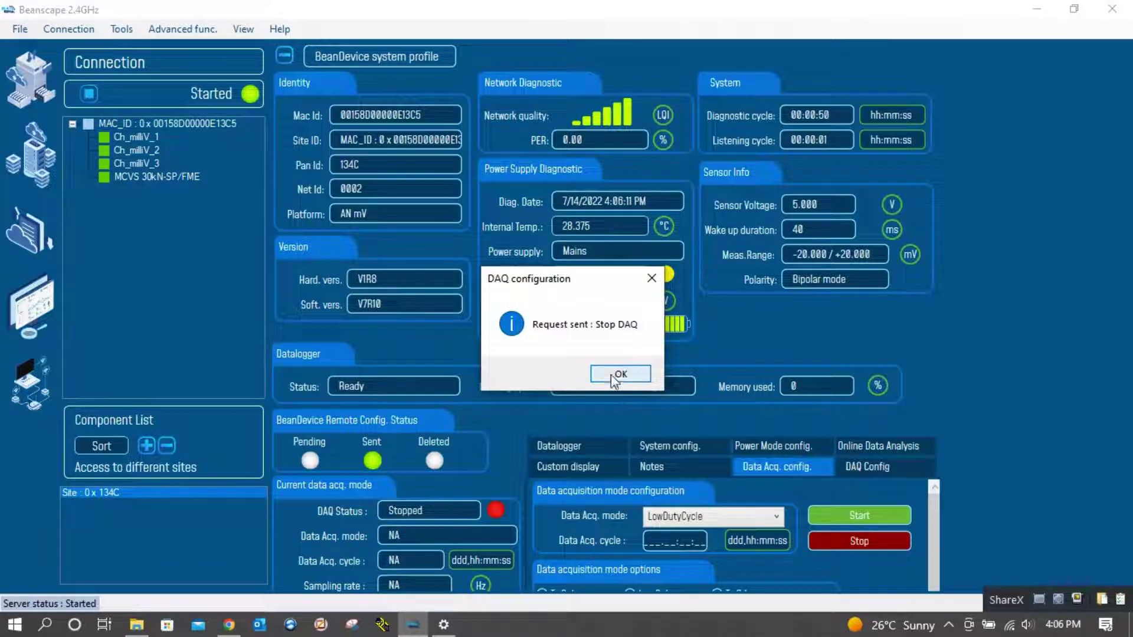
Step: Try to start LowDutyCycle data acquisition on the BeanDevice with a 1-second acquisition cycle
{"action": "left_click", "coordinate": [622, 373]}
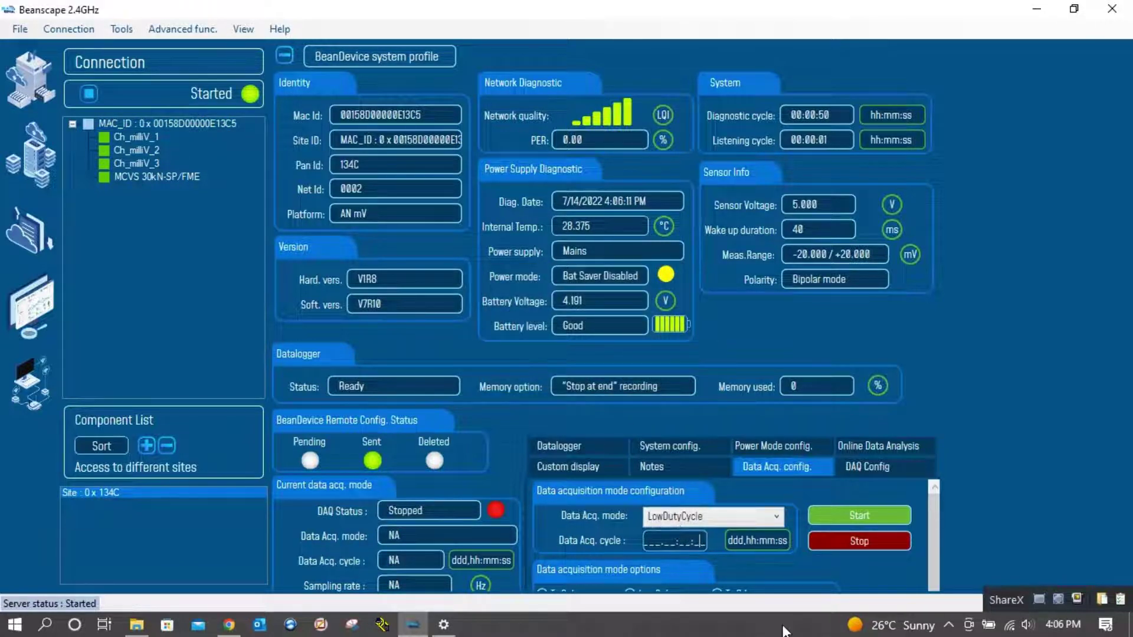
{"action": "type", "text": "1"}
{"action": "type", "text": "0"}
{"action": "left_click", "coordinate": [871, 517]}
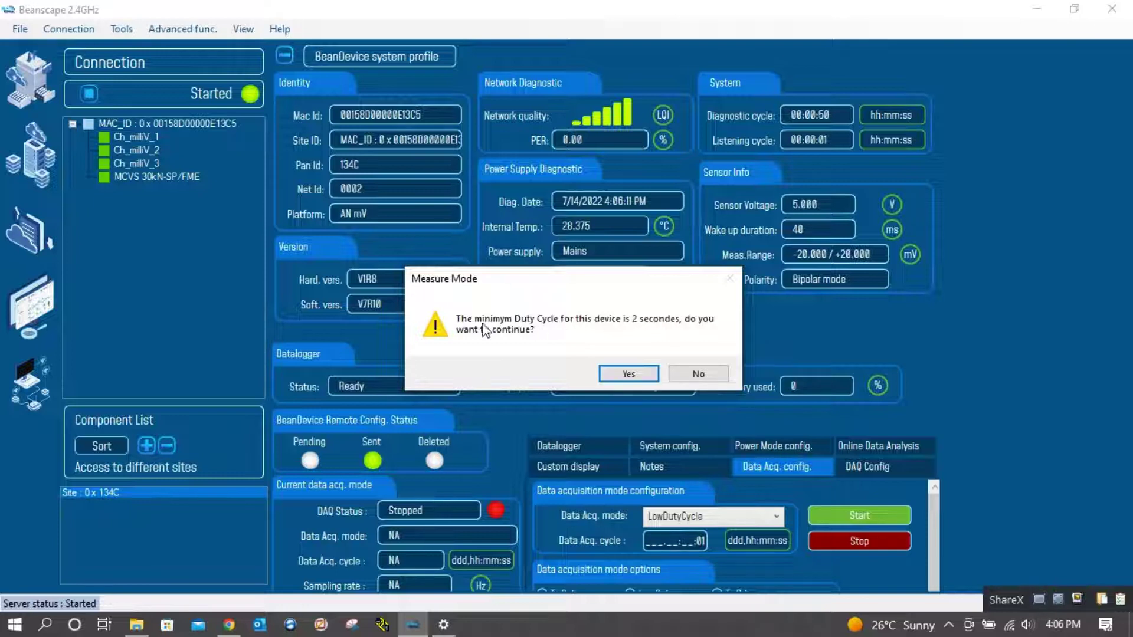
{"action": "left_click", "coordinate": [685, 376]}
Step: Set the data acquisition cycle to 2 seconds and start LowDutyCycle acquisition on the BeanDevice
{"action": "left_click", "coordinate": [699, 550]}
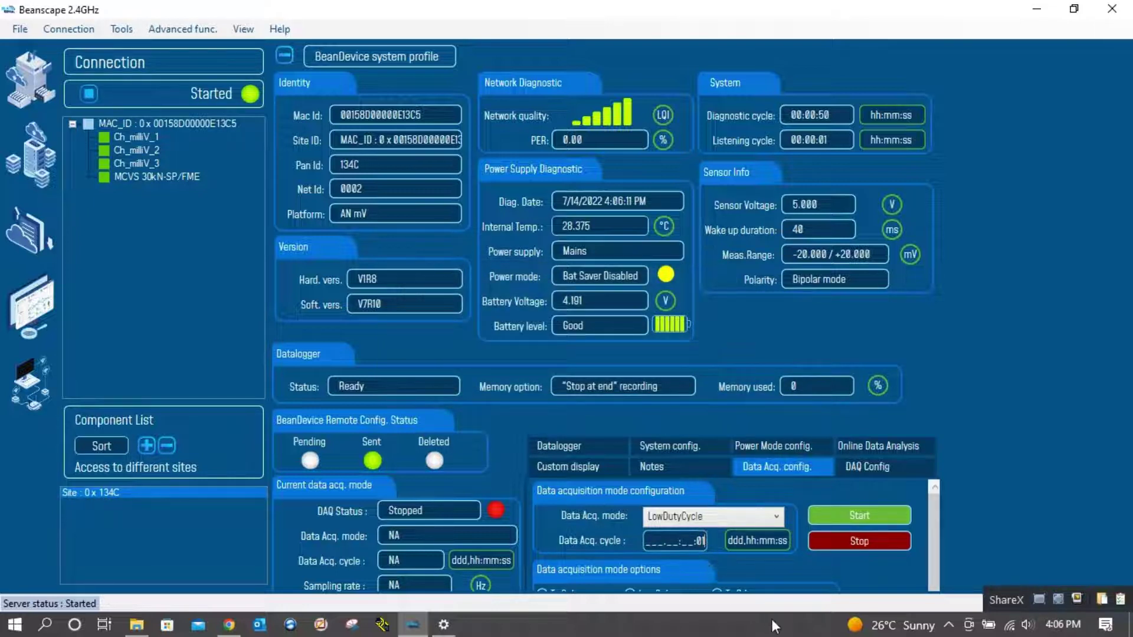
{"action": "key", "text": "BackSpace"}
{"action": "type", "text": "2"}
{"action": "left_click", "coordinate": [857, 518]}
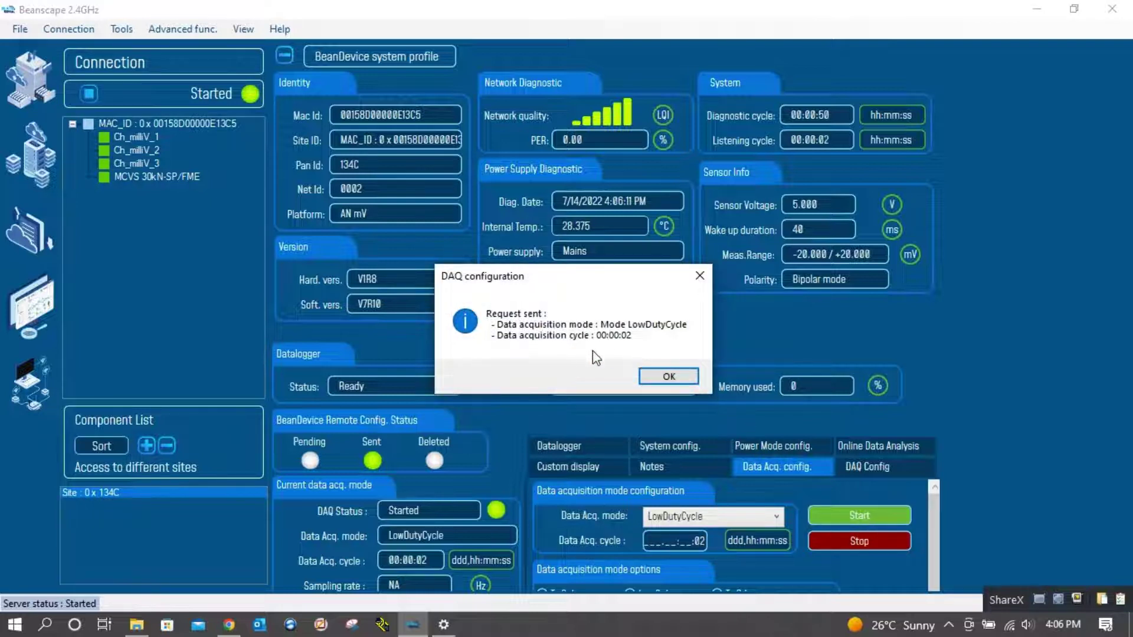
{"action": "left_click", "coordinate": [658, 379]}
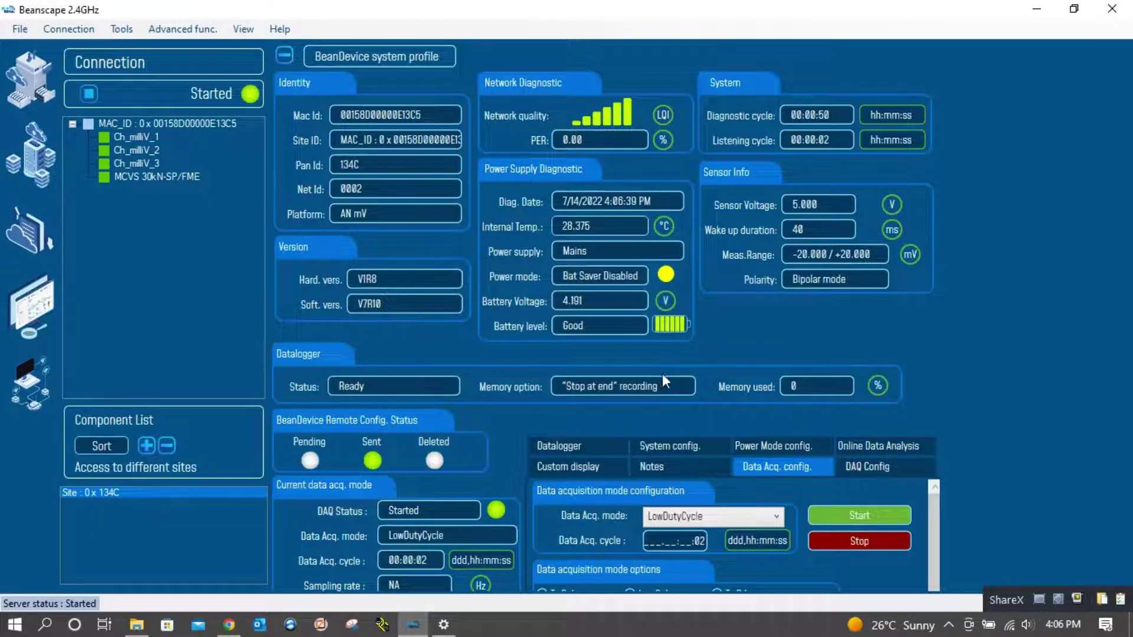
Step: Examine channel Ch_milliV_1's LowDutyCycle measurements in an enlarged separate graph window, and close that window
{"action": "left_click", "coordinate": [140, 135]}
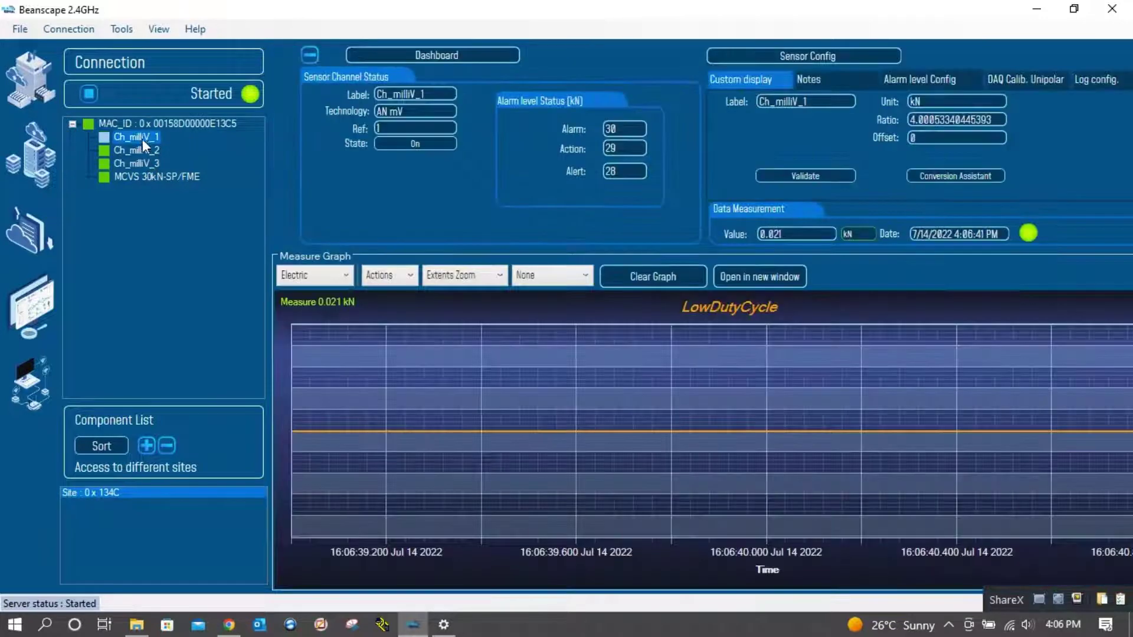
{"action": "left_click", "coordinate": [758, 273]}
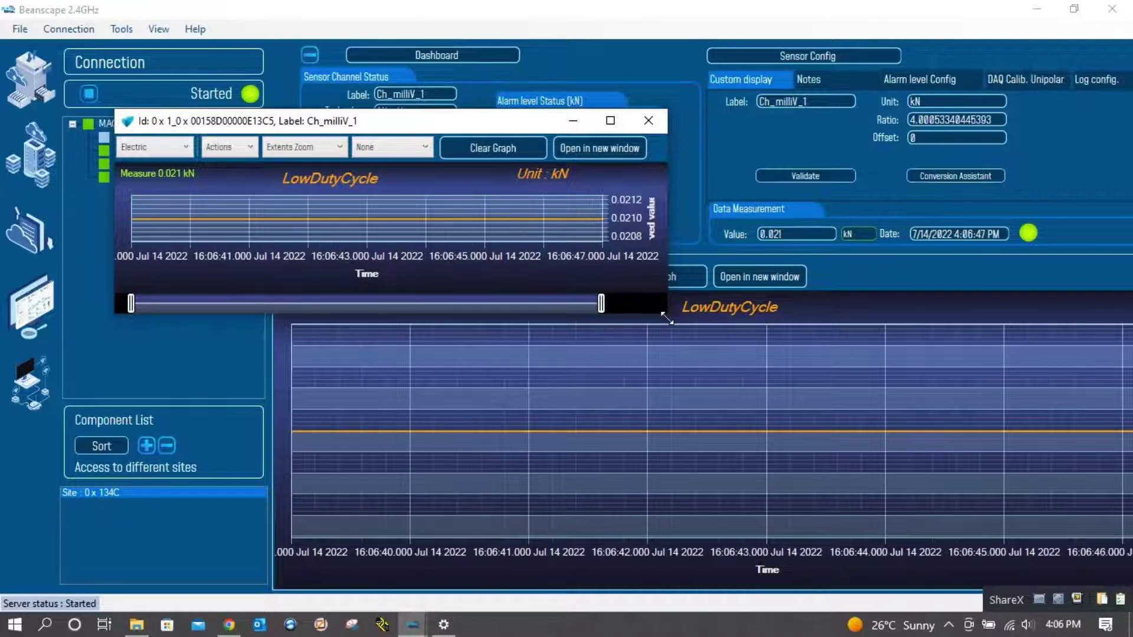
{"action": "left_click_drag", "start_coordinate": [666, 319], "coordinate": [916, 577]}
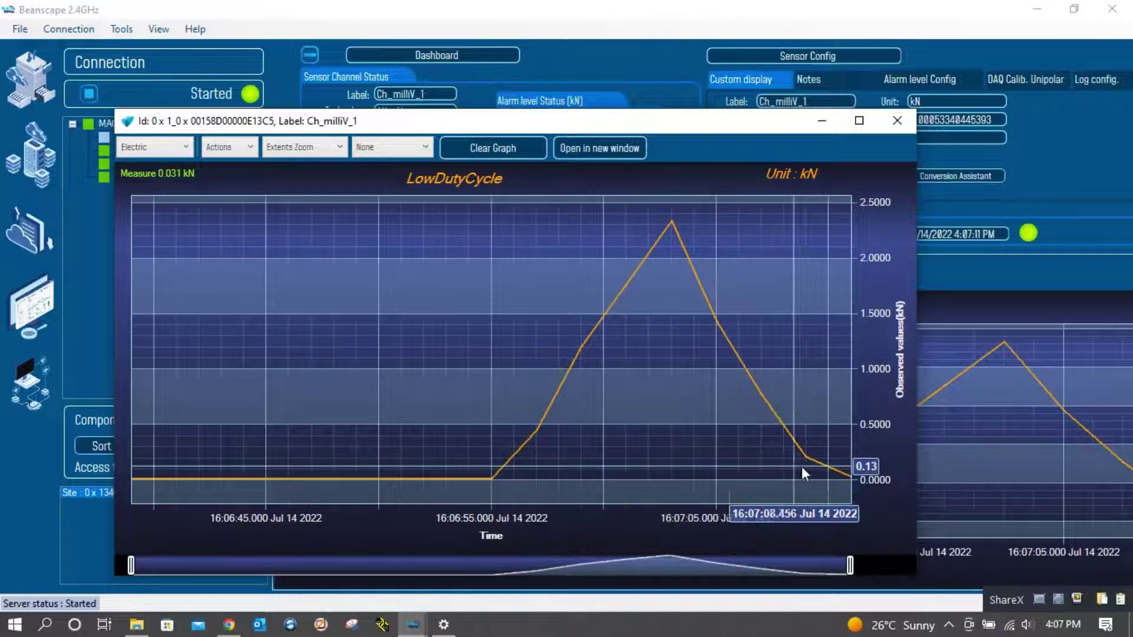
{"action": "left_click", "coordinate": [897, 122]}
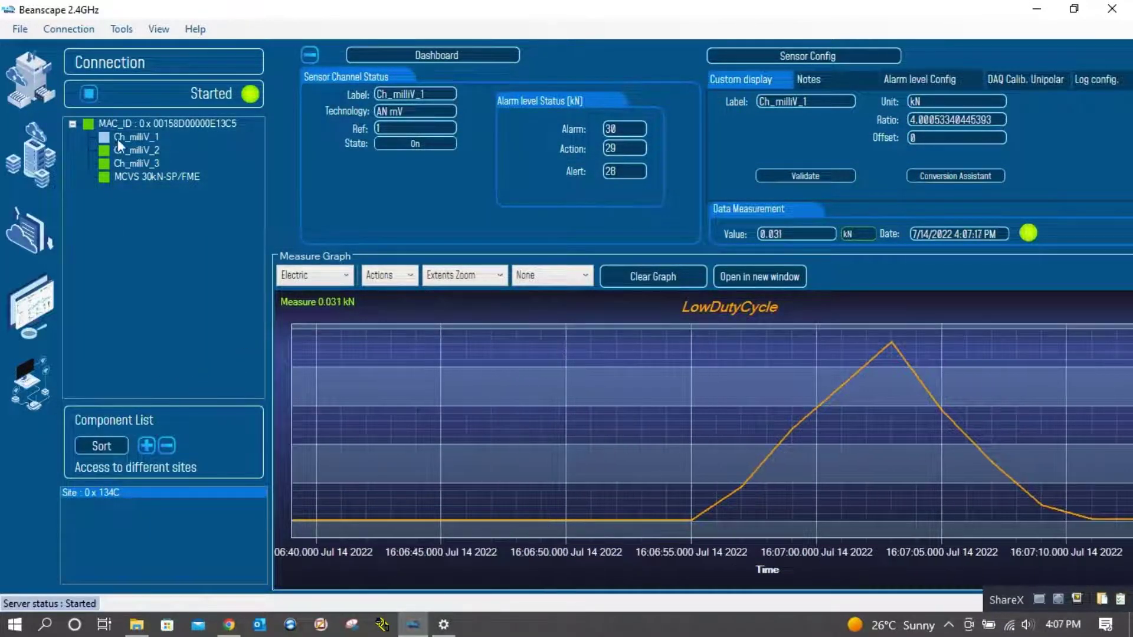
Step: Return to the BeanDevice's profile, stop the running LowDutyCycle acquisition and acknowledge the stop request
{"action": "left_click", "coordinate": [150, 120]}
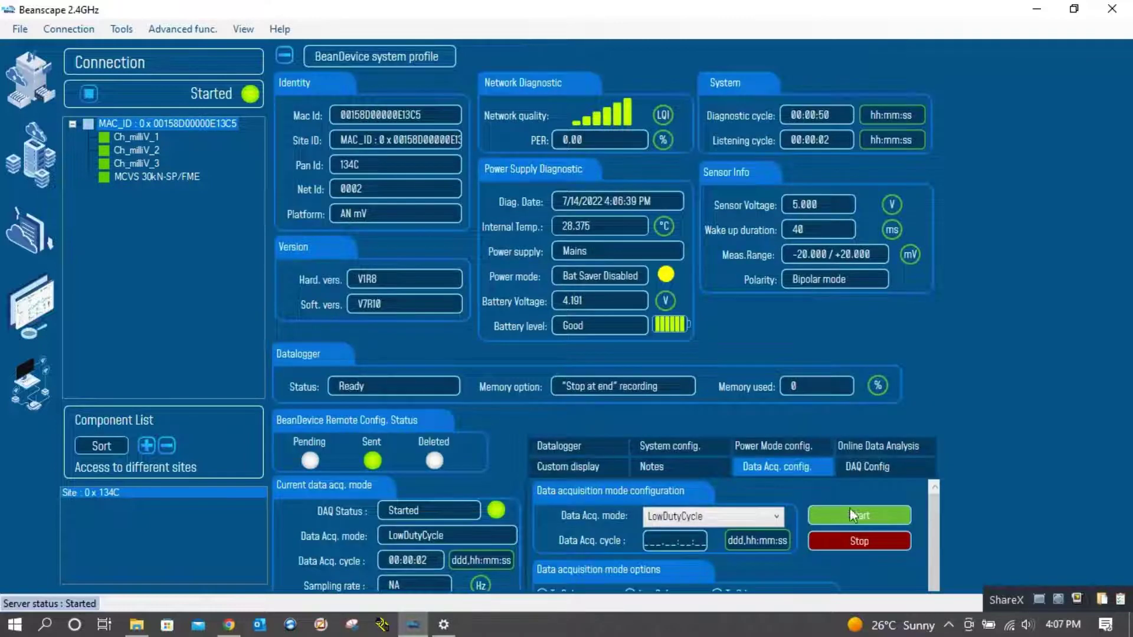
{"action": "left_click", "coordinate": [879, 547]}
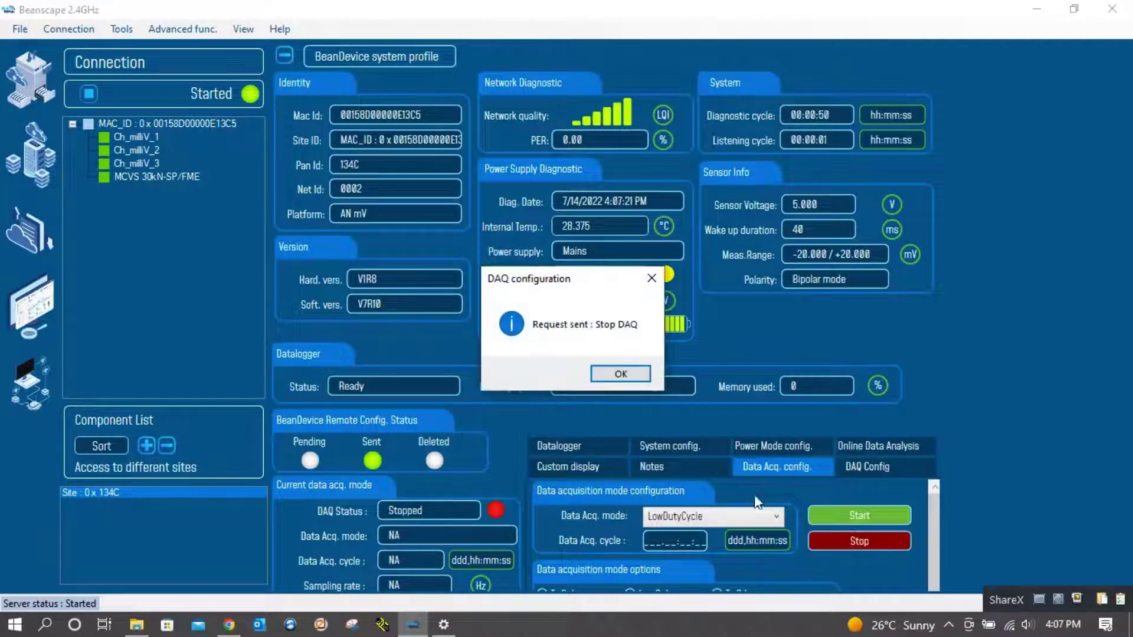
{"action": "left_click", "coordinate": [623, 373]}
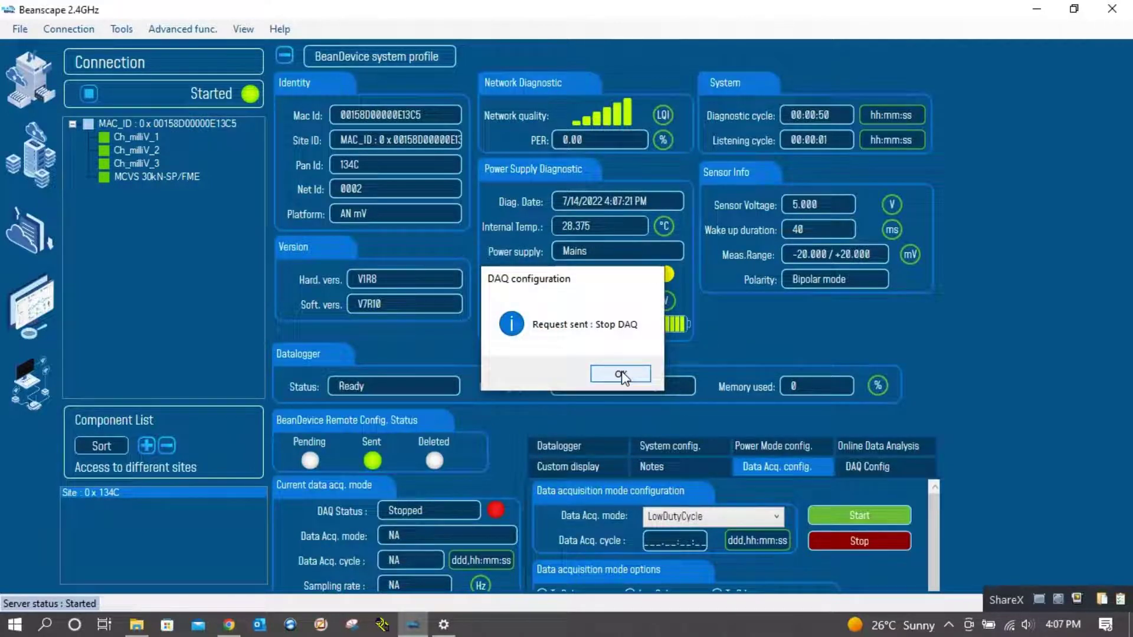
Step: Start data acquisition on the BeanDevice in Streaming mode with a sampling rate of 10 Hz
{"action": "left_click", "coordinate": [765, 520]}
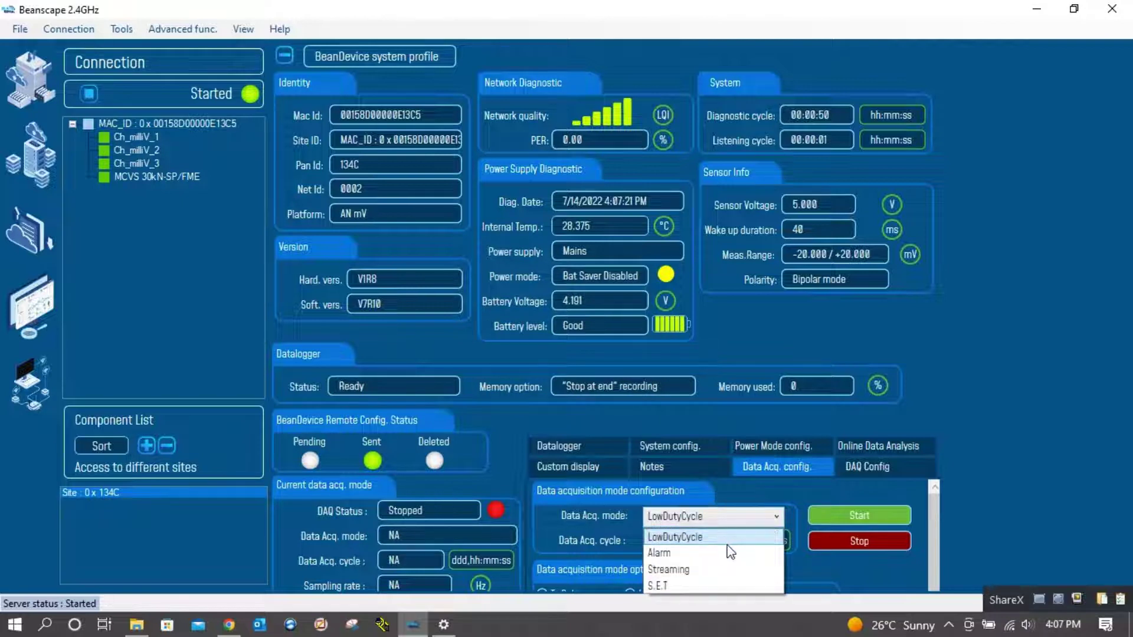
{"action": "left_click", "coordinate": [696, 572]}
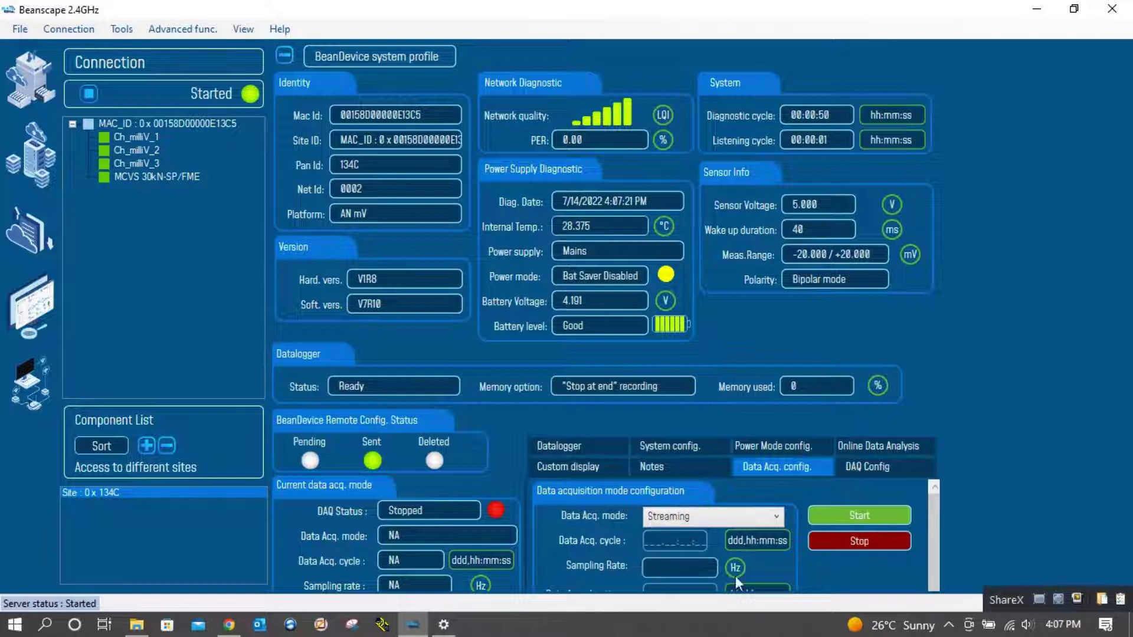
{"action": "left_click_drag", "start_coordinate": [933, 522], "coordinate": [933, 554]}
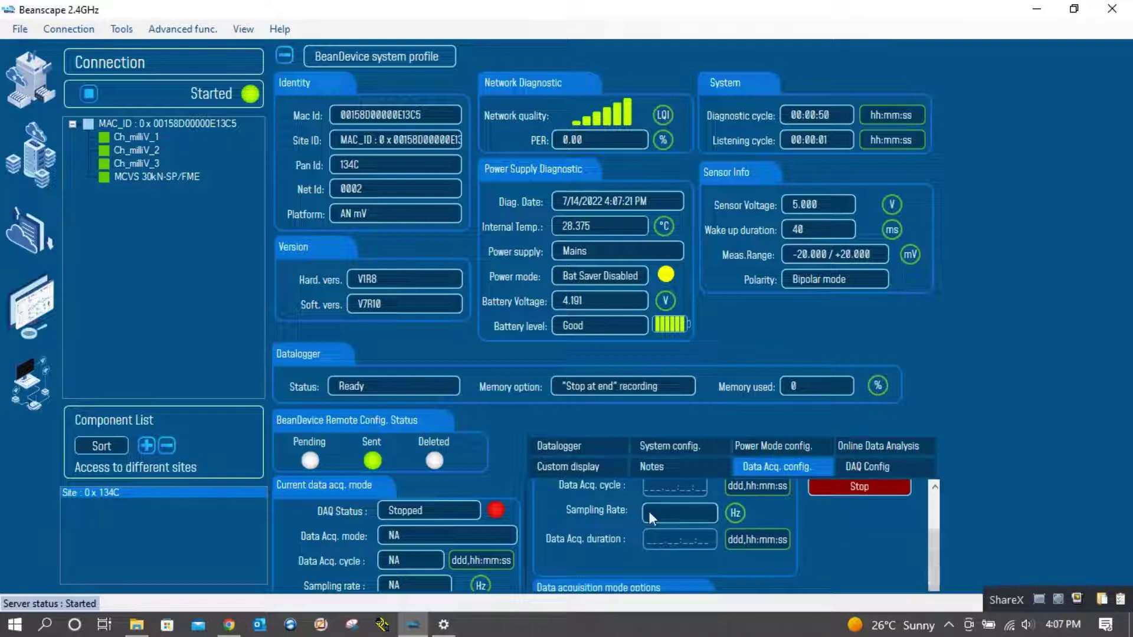
{"action": "left_click", "coordinate": [685, 519]}
{"action": "type", "text": "5"}
{"action": "left_click_drag", "start_coordinate": [934, 548], "coordinate": [933, 528]}
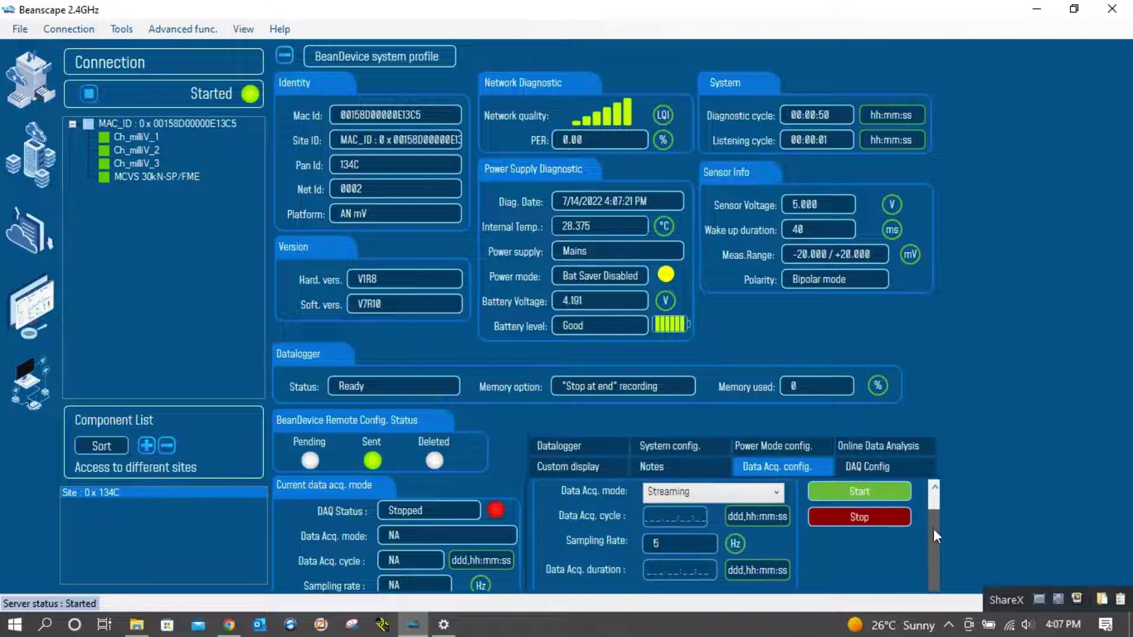
{"action": "left_click", "coordinate": [669, 547]}
{"action": "key", "text": "BackSpace"}
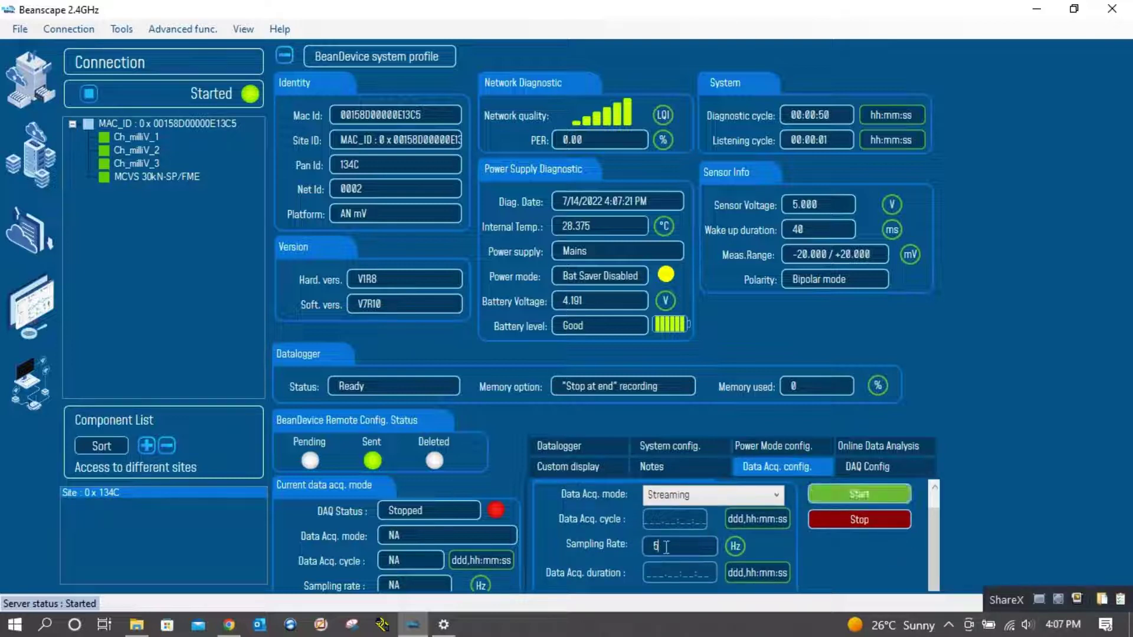
{"action": "type", "text": "10"}
{"action": "left_click", "coordinate": [866, 493]}
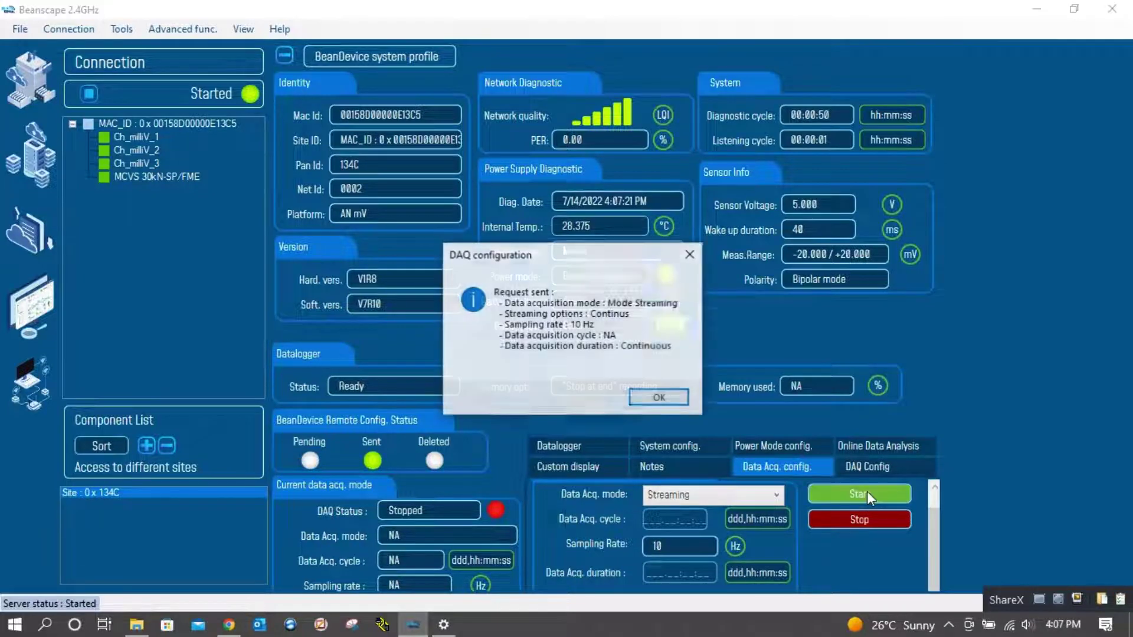
{"action": "left_click", "coordinate": [659, 399]}
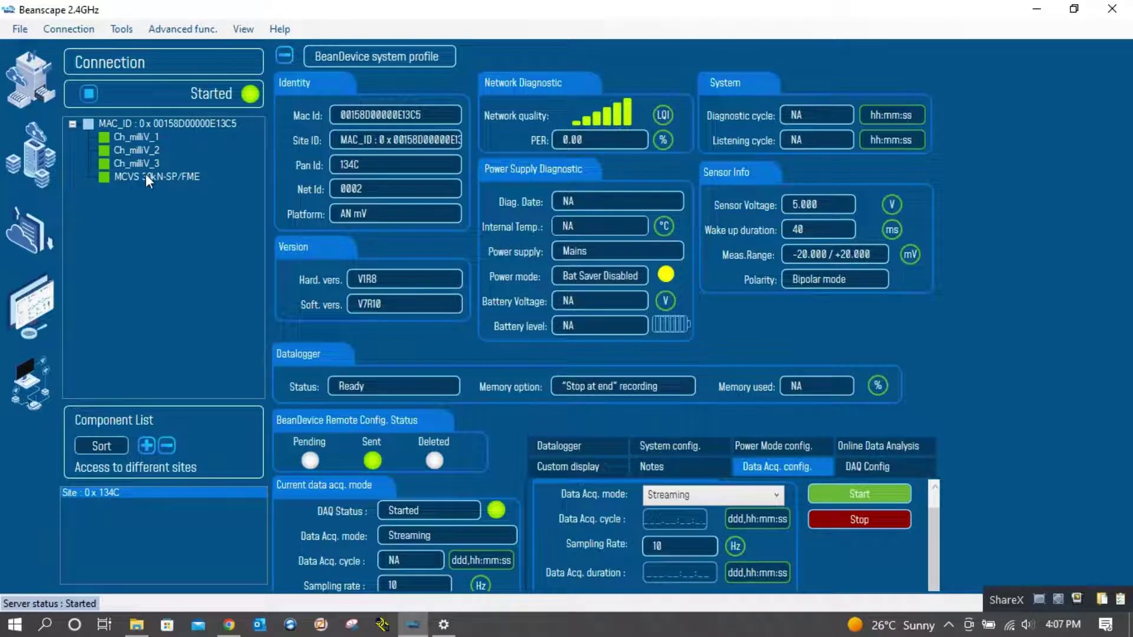
Step: Examine channel Ch_milliV_1's streaming measurements in a separate graph window, enlarged and then maximized
{"action": "double_click", "coordinate": [143, 131]}
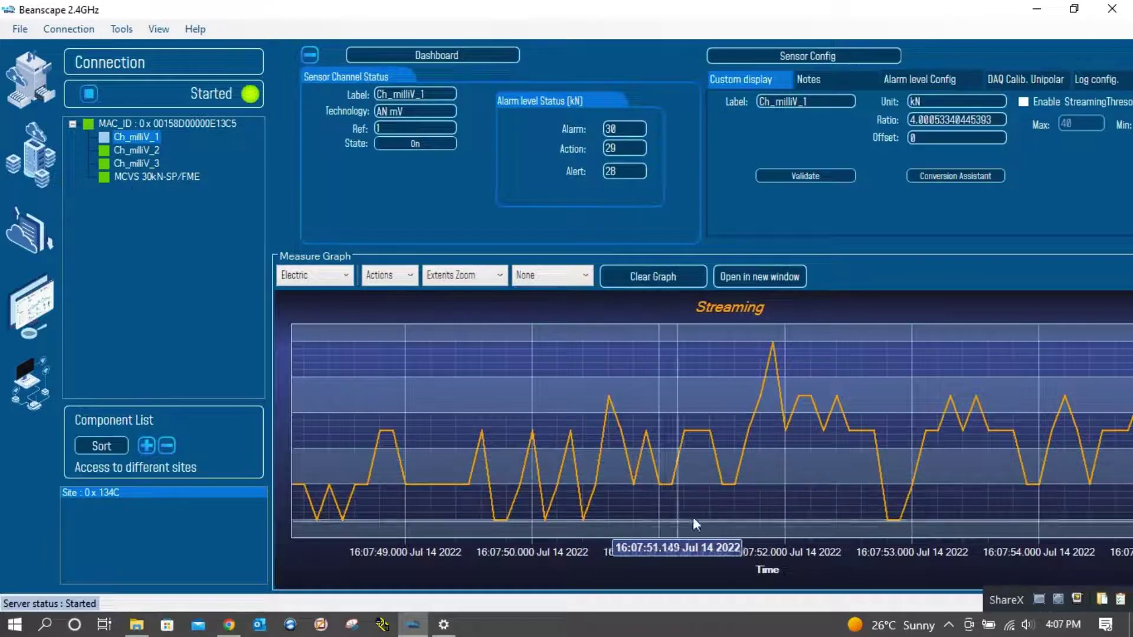
{"action": "left_click", "coordinate": [752, 275]}
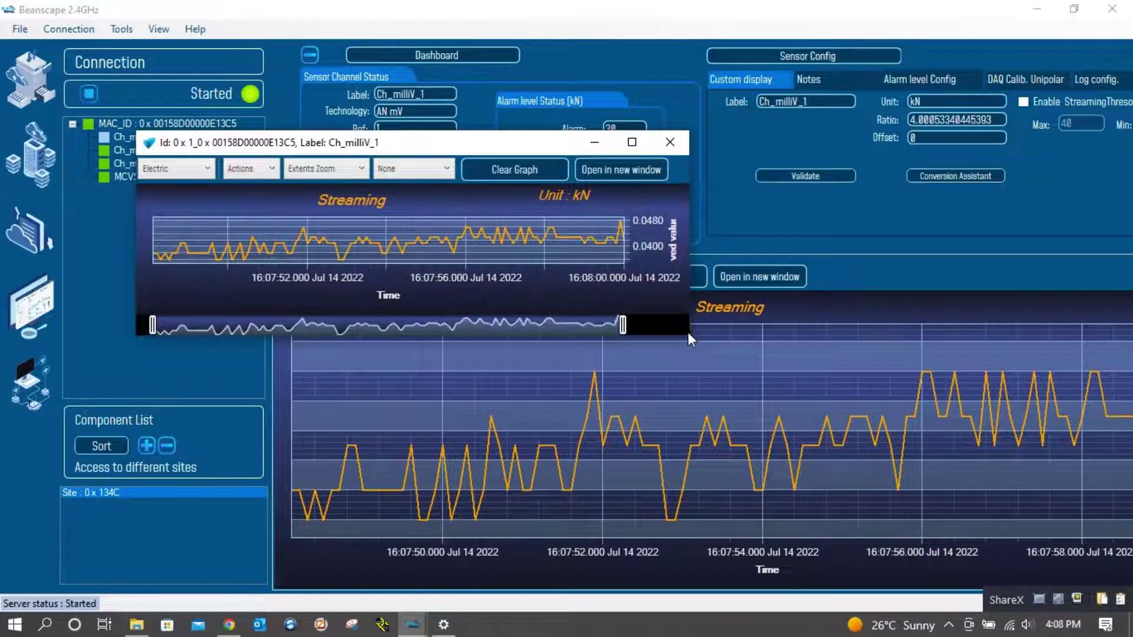
{"action": "left_click_drag", "start_coordinate": [688, 331], "coordinate": [909, 613]}
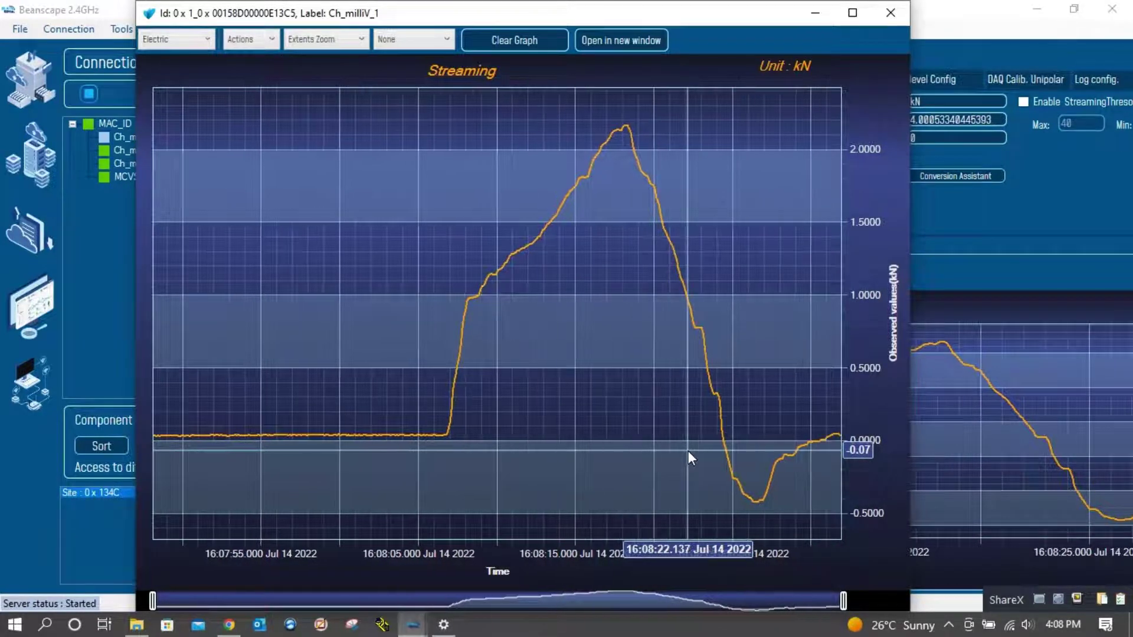
{"action": "left_click", "coordinate": [851, 14]}
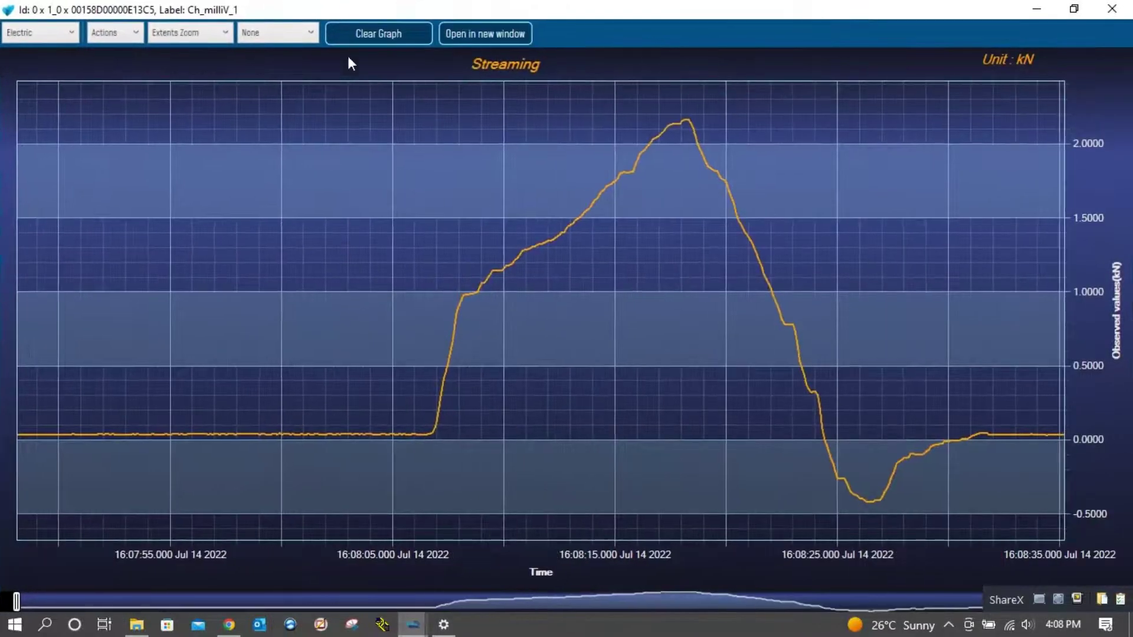
Step: Preview the BlackSteel, Chrome and Oscilloscope themes on the separate streaming graph, and close its window
{"action": "left_click", "coordinate": [61, 29]}
{"action": "left_click", "coordinate": [44, 53]}
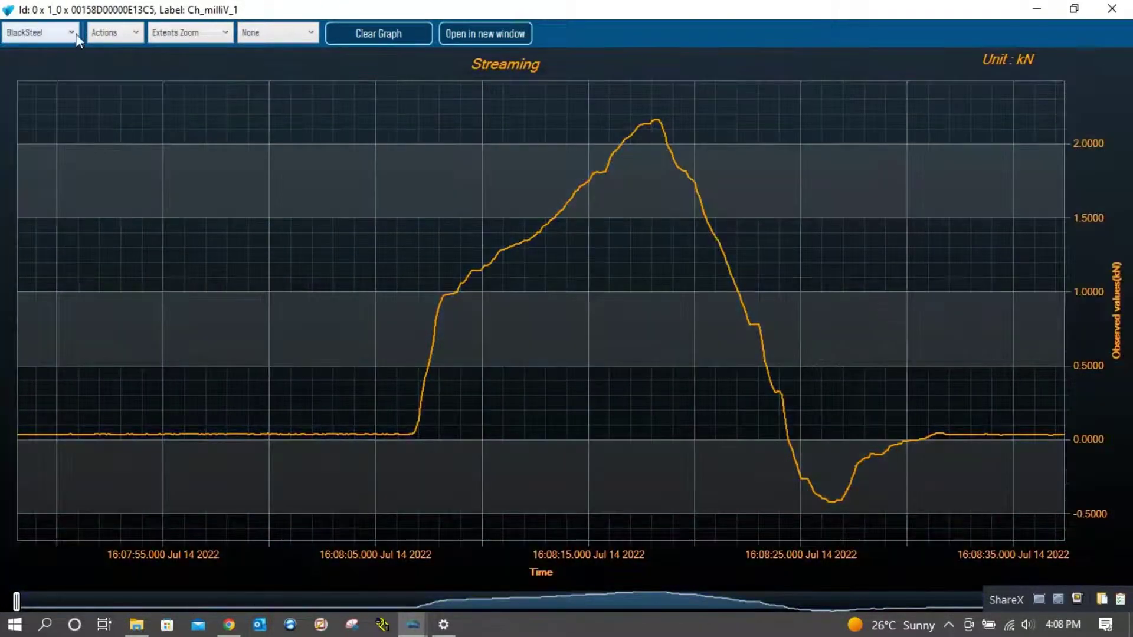
{"action": "left_click", "coordinate": [59, 38]}
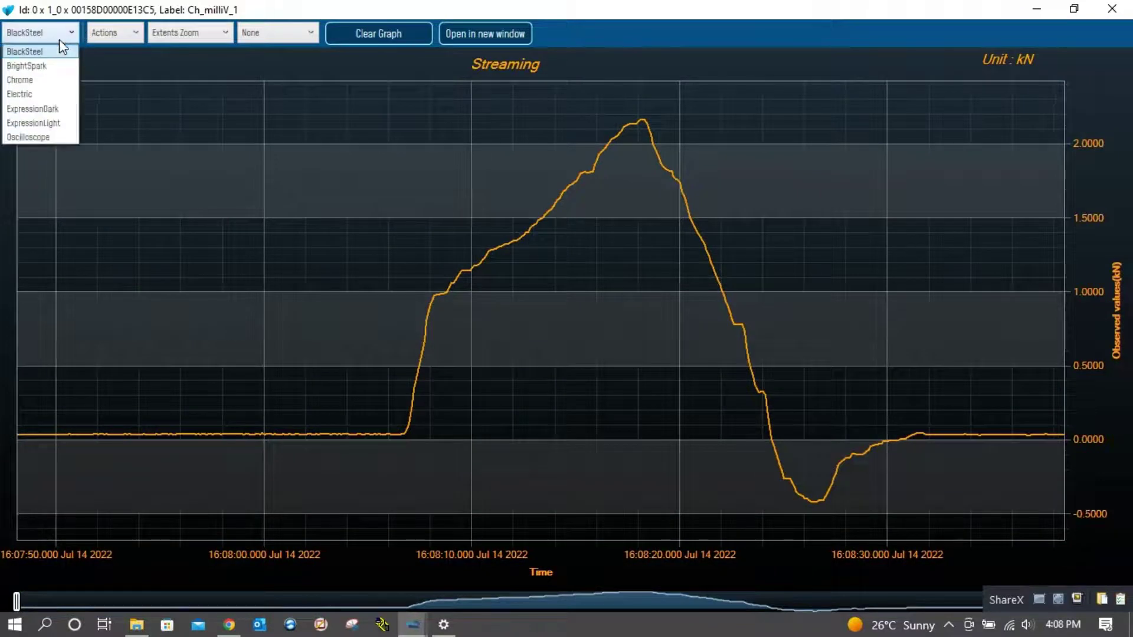
{"action": "left_click", "coordinate": [48, 79]}
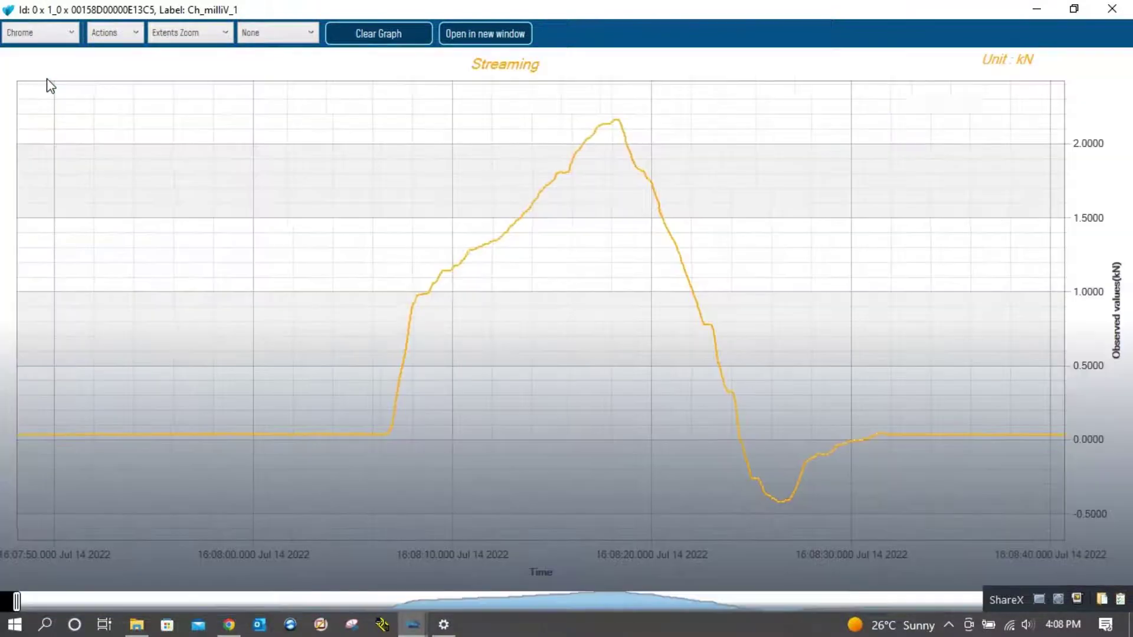
{"action": "left_click", "coordinate": [72, 37]}
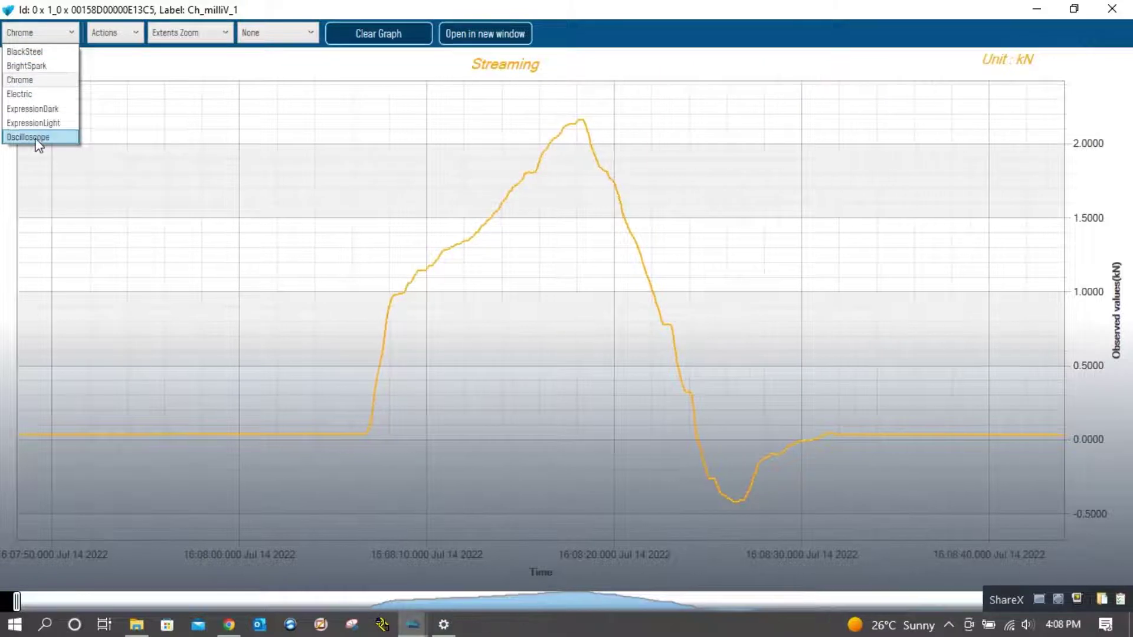
{"action": "left_click", "coordinate": [41, 136]}
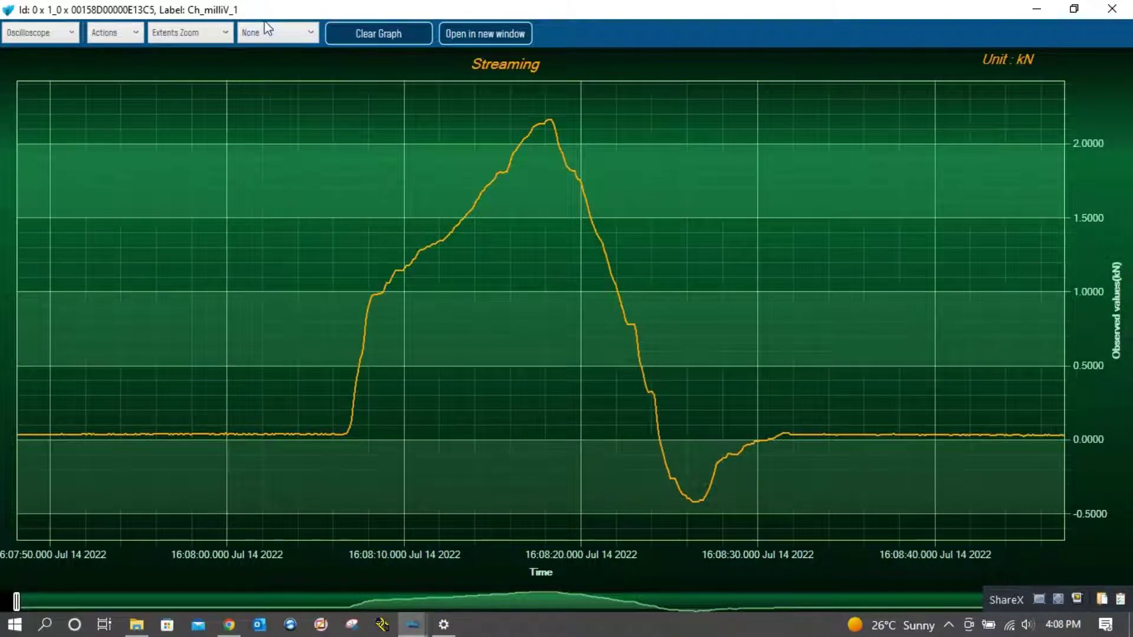
{"action": "left_click", "coordinate": [1111, 9]}
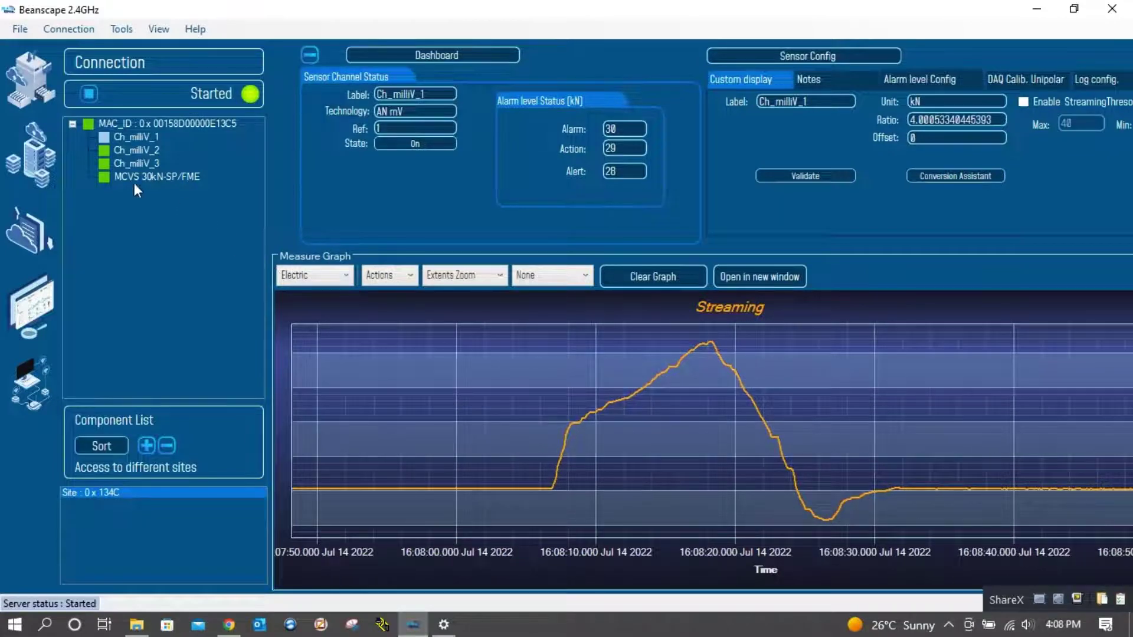
Step: Open the Multiple Sensor visualization window, maximize it and add the BeanDevice's channel Ch_milliV_1
{"action": "left_click", "coordinate": [27, 401]}
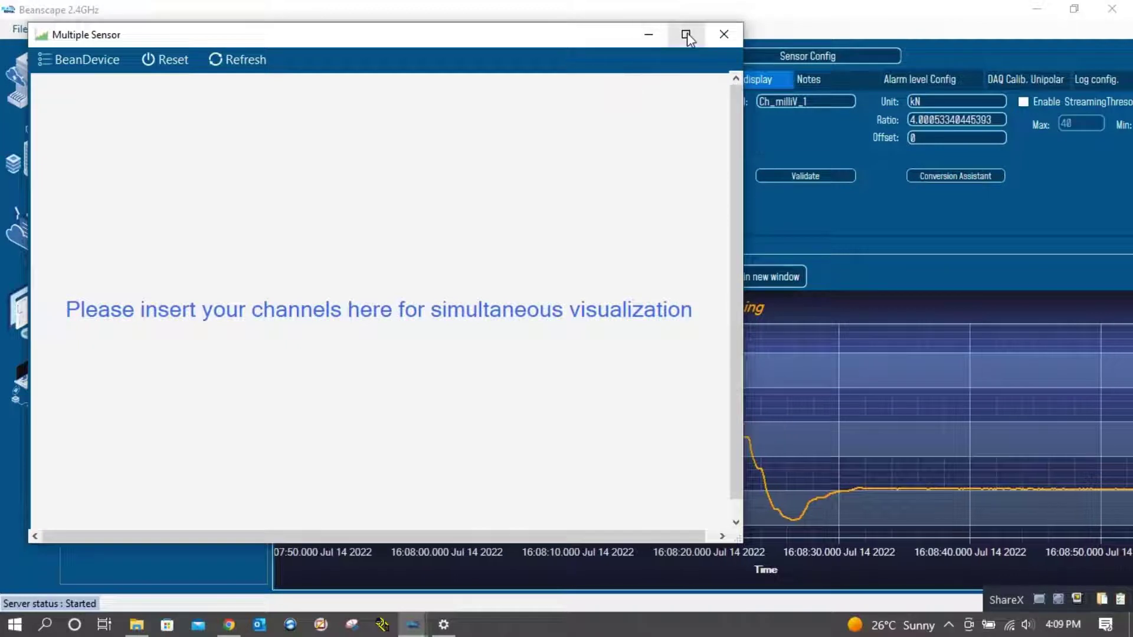
{"action": "left_click", "coordinate": [683, 33]}
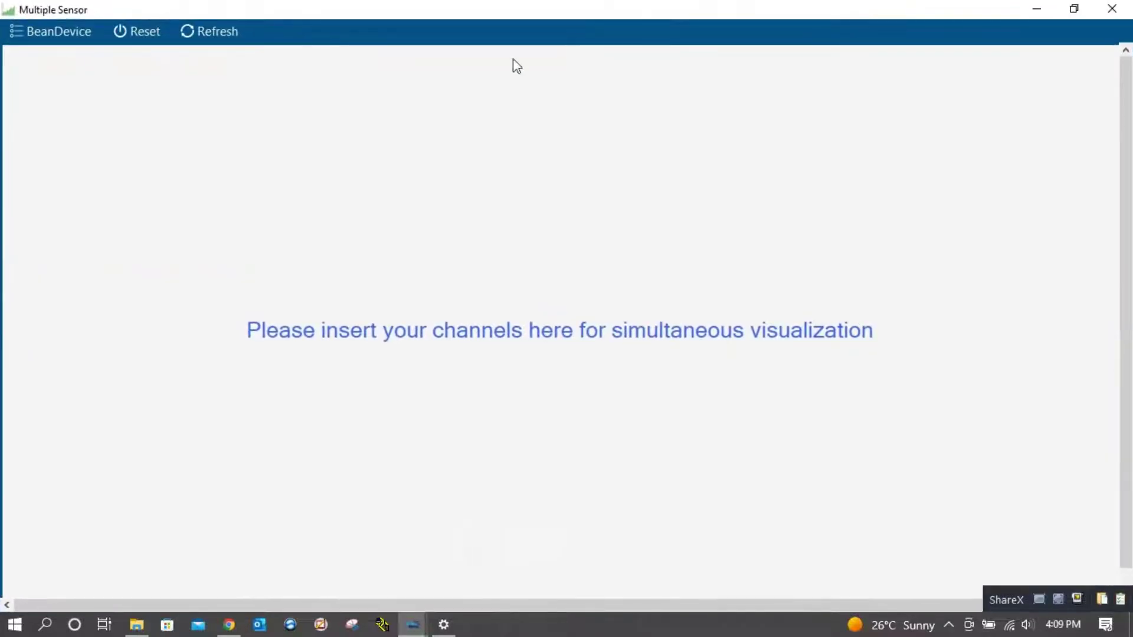
{"action": "left_click", "coordinate": [27, 40]}
{"action": "mouse_move", "coordinate": [159, 56]}
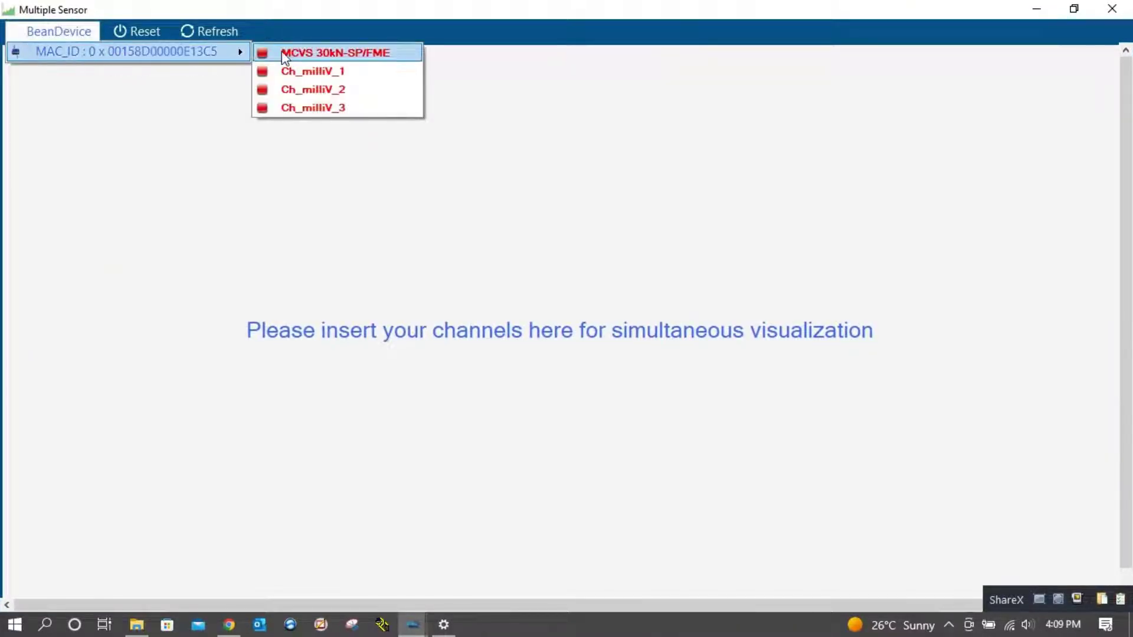
{"action": "left_click", "coordinate": [334, 77]}
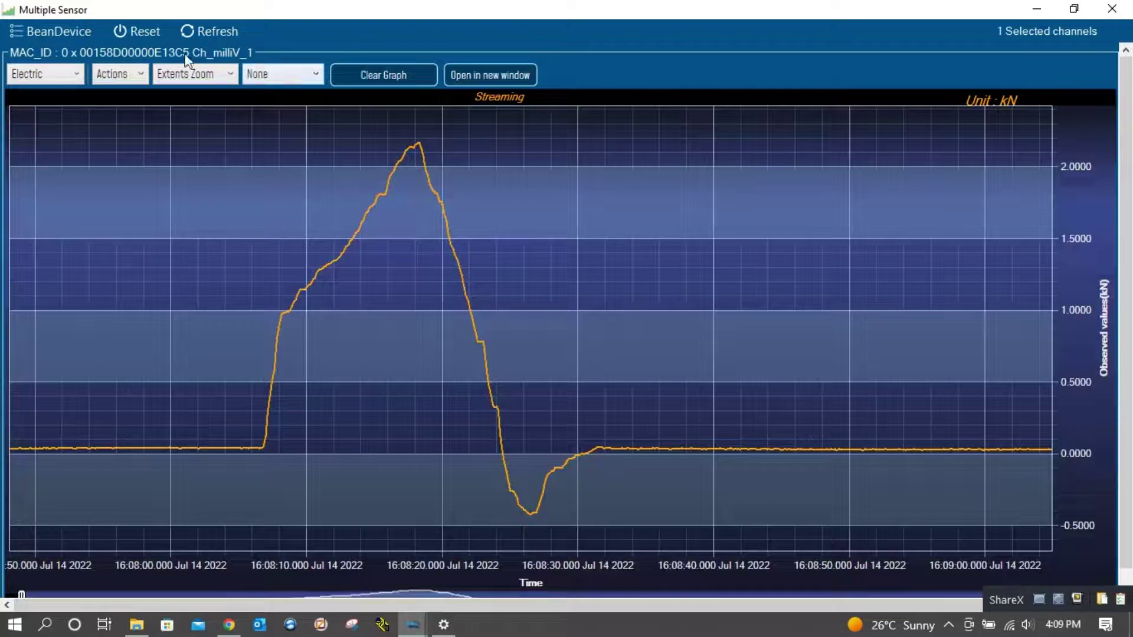
Step: Add the BeanDevice's channels MCVS 30kN-SP/FME, Ch_milliV_2 and Ch_milliV_3 to the Multiple Sensor view
{"action": "left_click", "coordinate": [33, 30]}
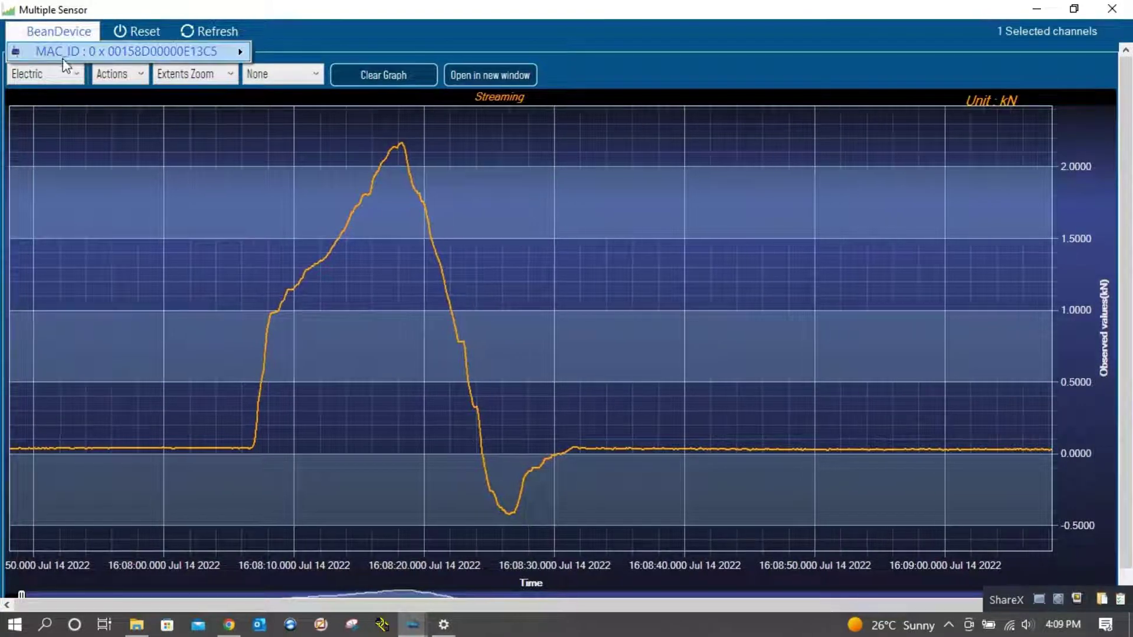
{"action": "mouse_move", "coordinate": [189, 59]}
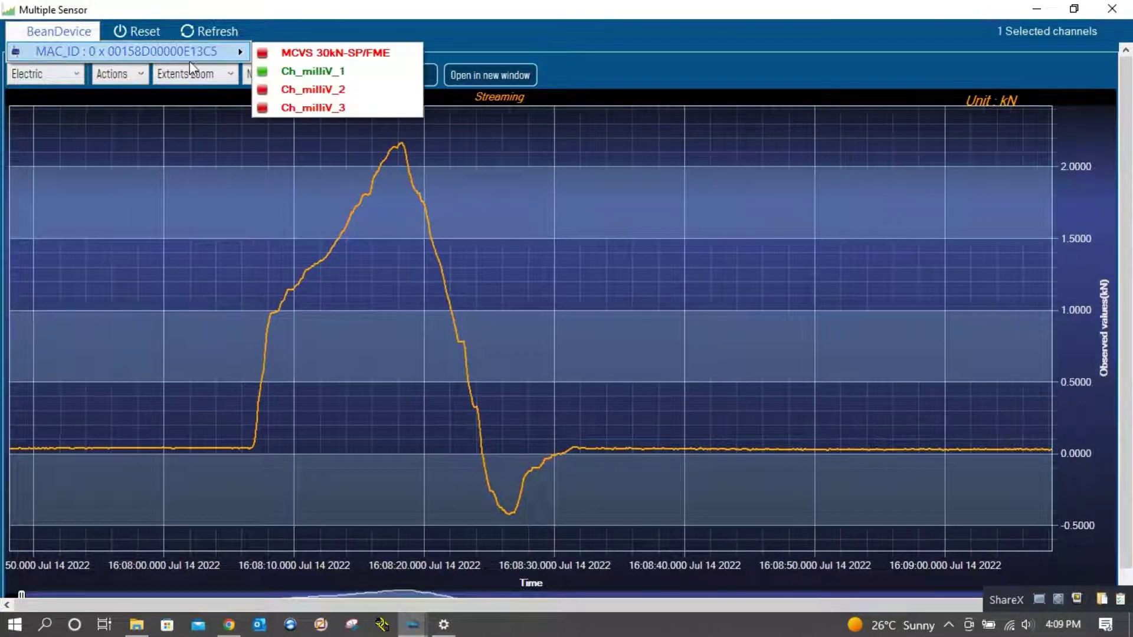
{"action": "left_click", "coordinate": [344, 57]}
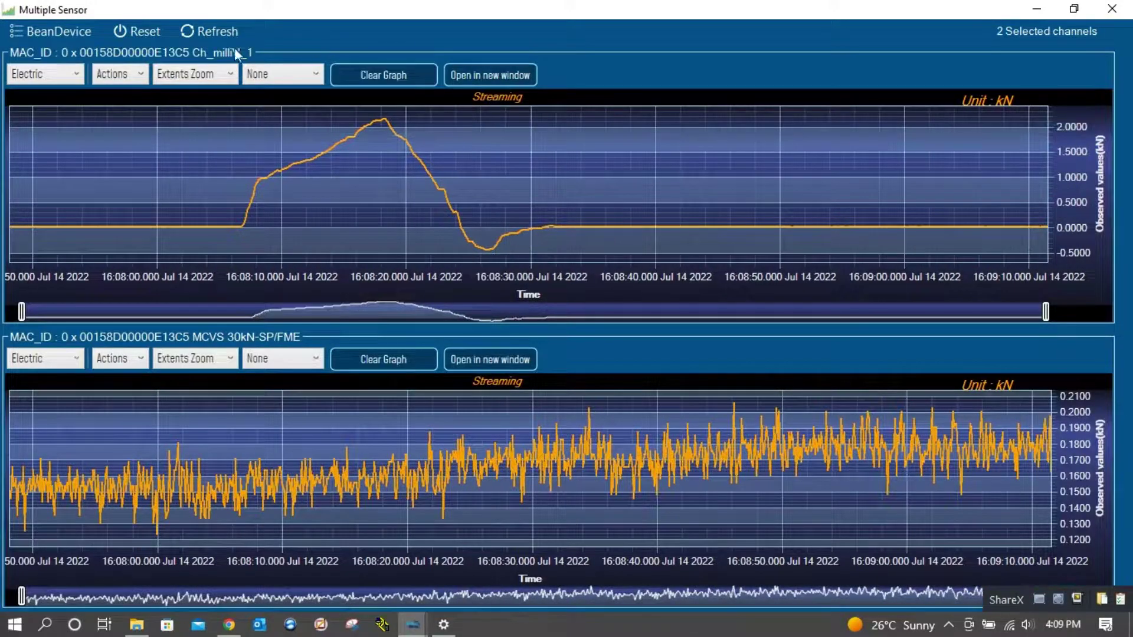
{"action": "left_click", "coordinate": [59, 31]}
{"action": "mouse_move", "coordinate": [173, 53]}
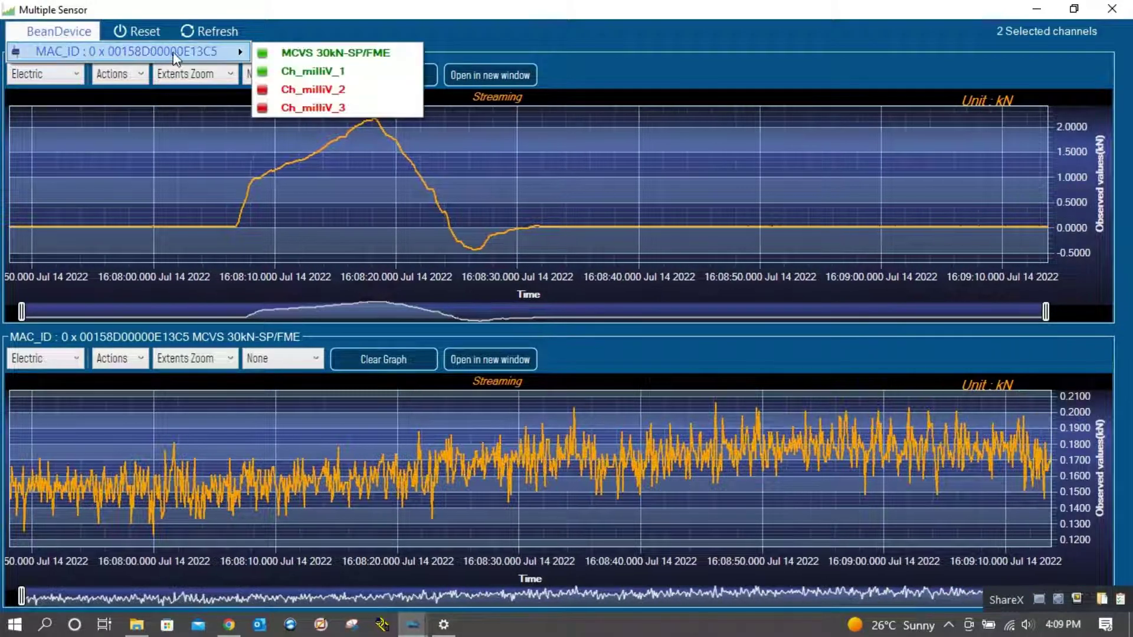
{"action": "left_click", "coordinate": [314, 89]}
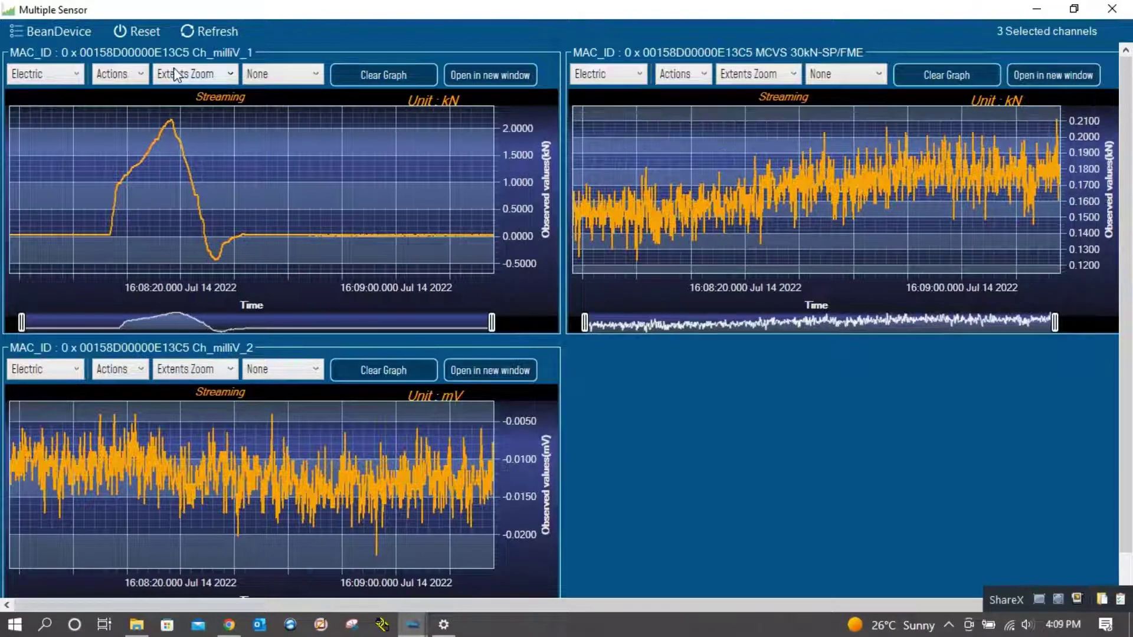
{"action": "left_click", "coordinate": [59, 30]}
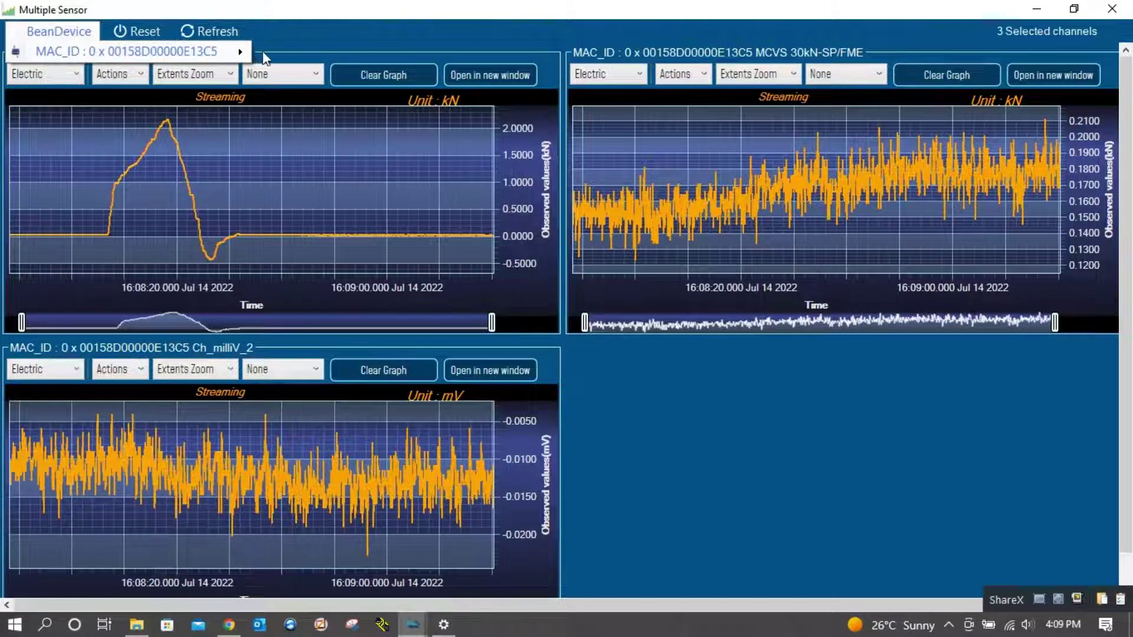
{"action": "mouse_move", "coordinate": [233, 51]}
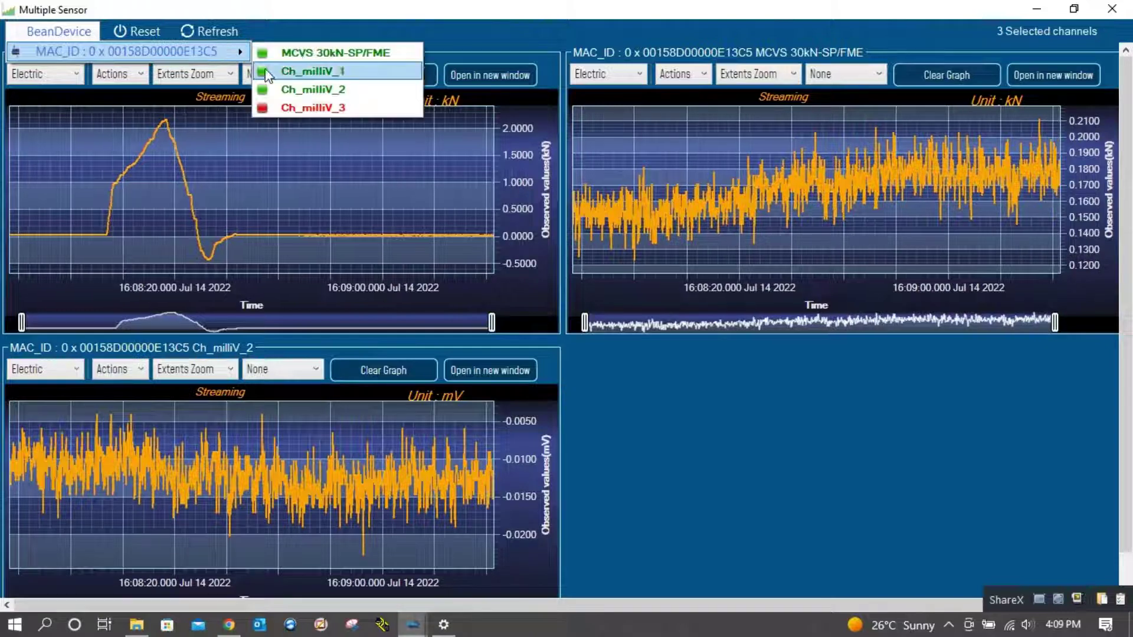
{"action": "left_click", "coordinate": [310, 108]}
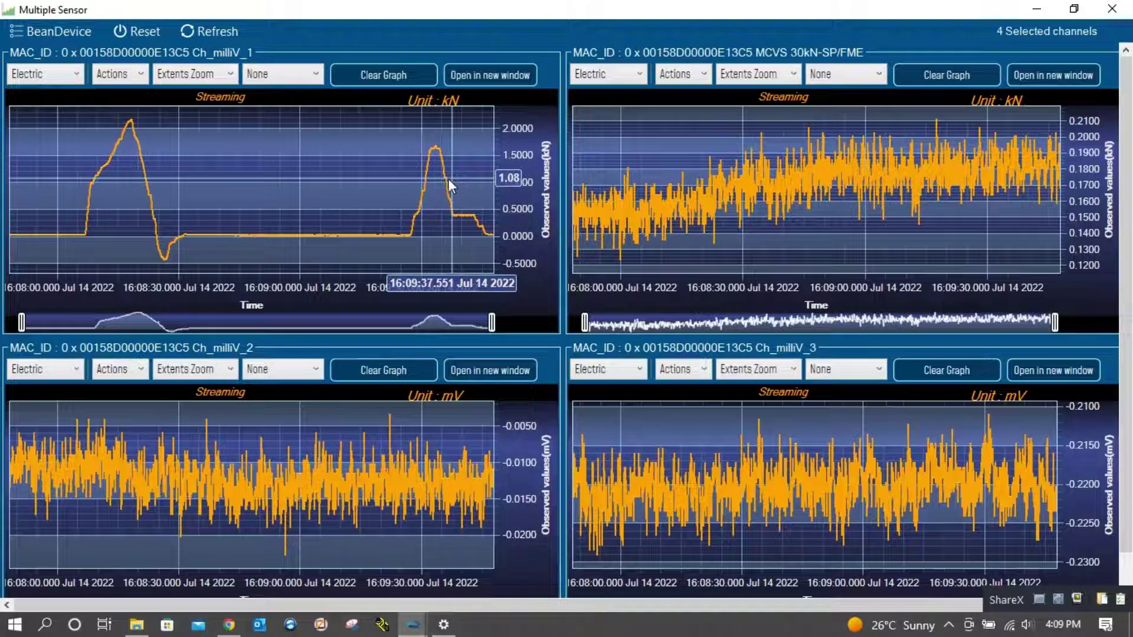
Step: Set the Ch_milliV_1 graph's theme to Oscilloscope, view the graph enlarged in a separate window, and close the multi-sensor visualization
{"action": "left_click", "coordinate": [35, 73]}
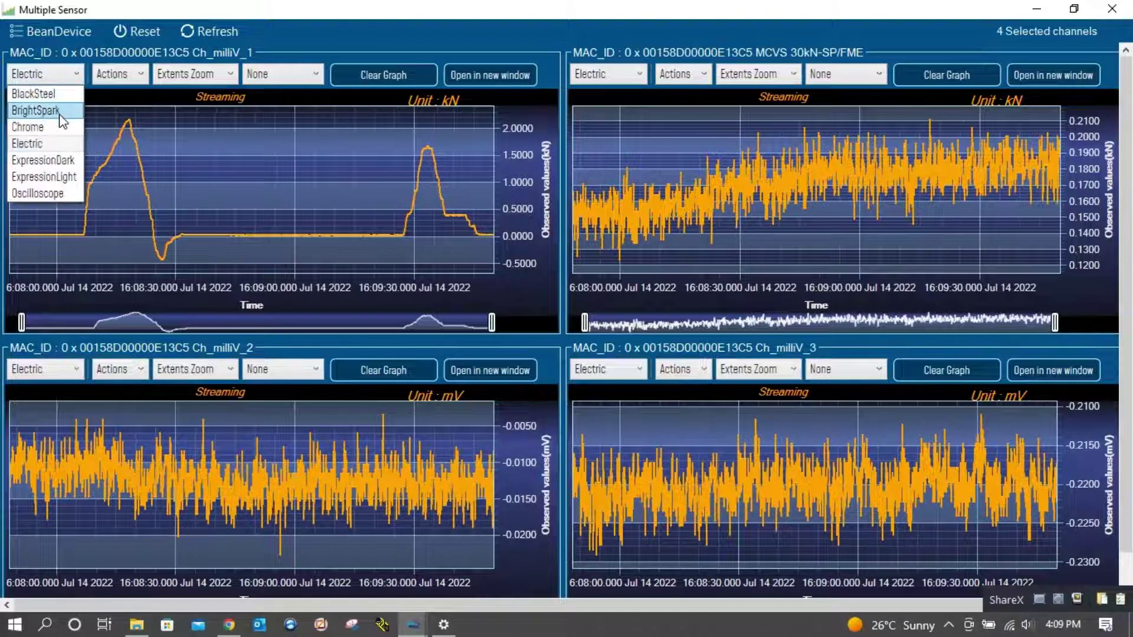
{"action": "left_click", "coordinate": [52, 194]}
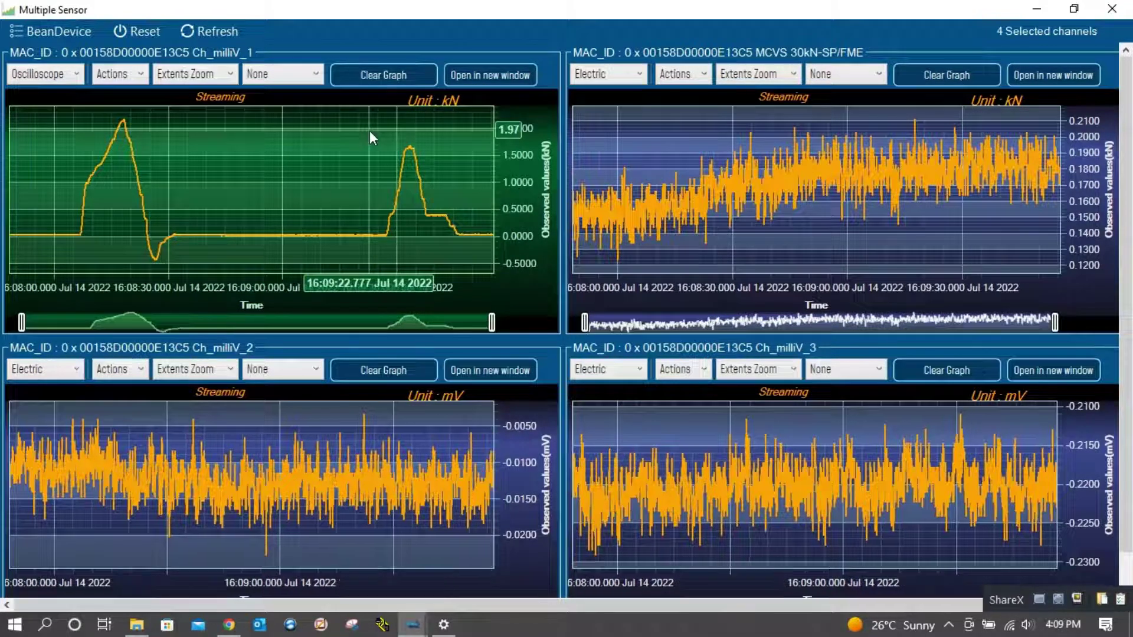
{"action": "left_click", "coordinate": [491, 75]}
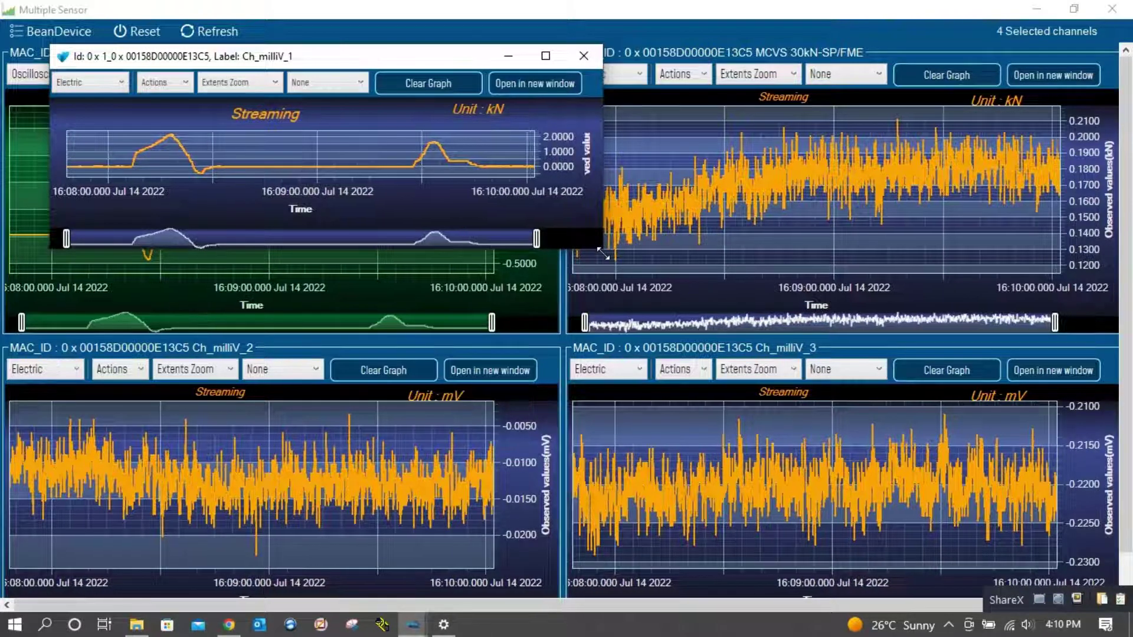
{"action": "left_click_drag", "start_coordinate": [602, 253], "coordinate": [872, 563]}
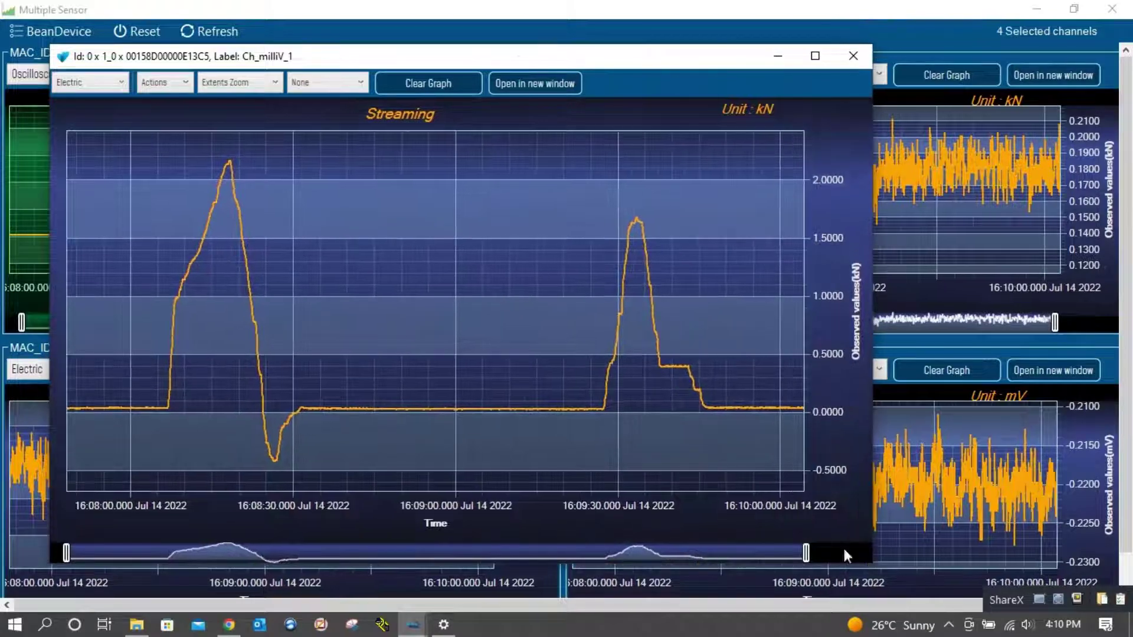
{"action": "left_click", "coordinate": [853, 56]}
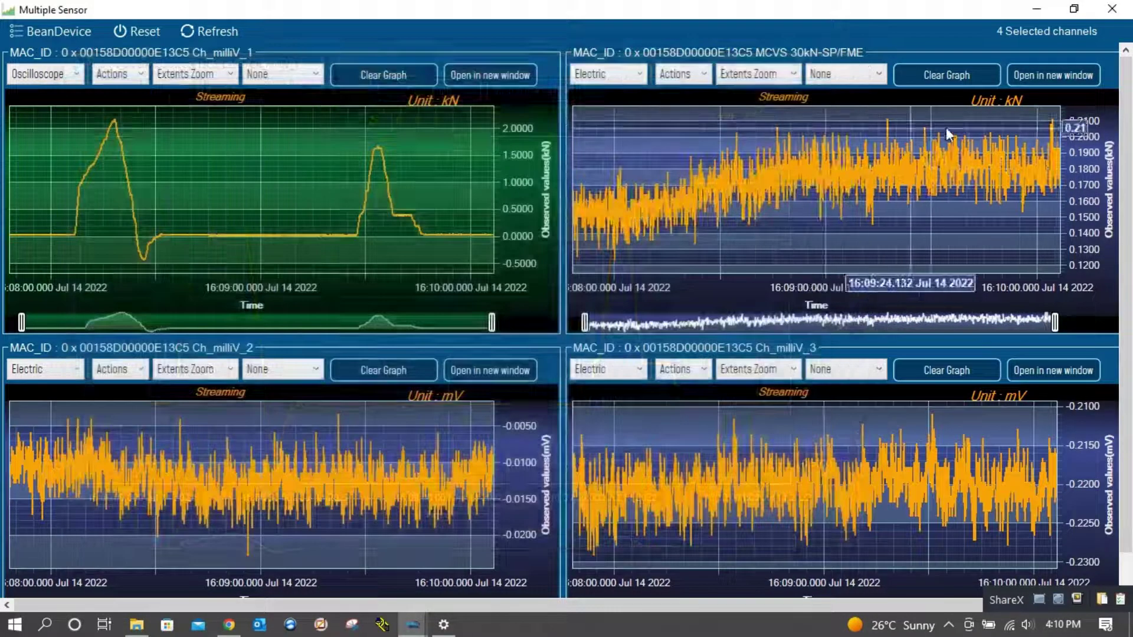
{"action": "left_click", "coordinate": [1110, 10]}
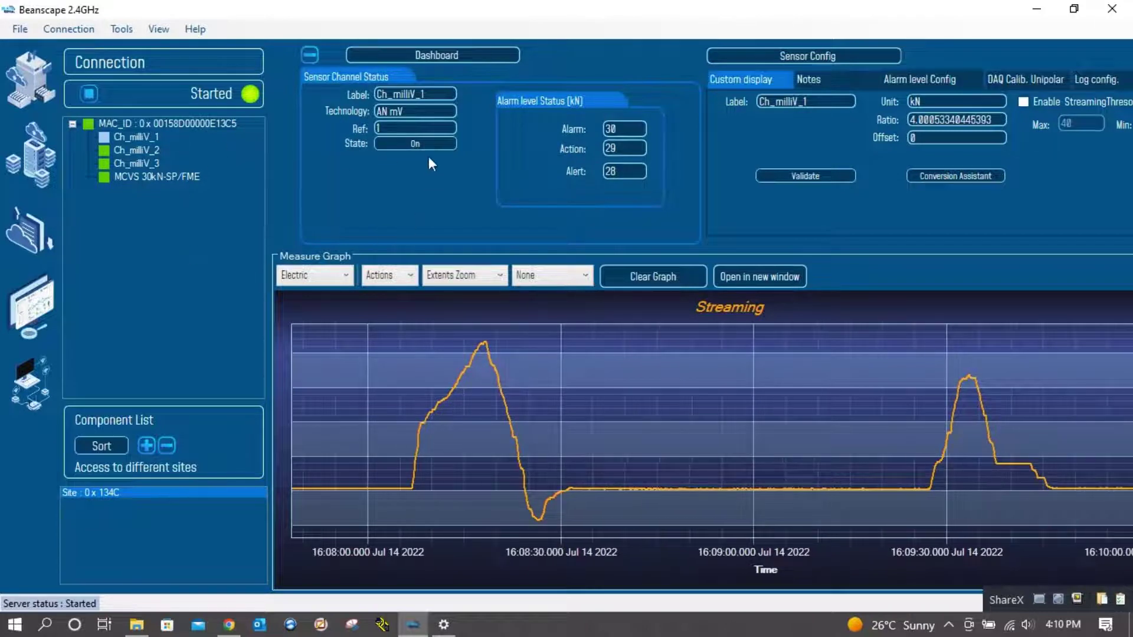
Step: Try to switch channel Ch_milliV_1 off while the streaming acquisition is running
{"action": "left_click", "coordinate": [377, 144]}
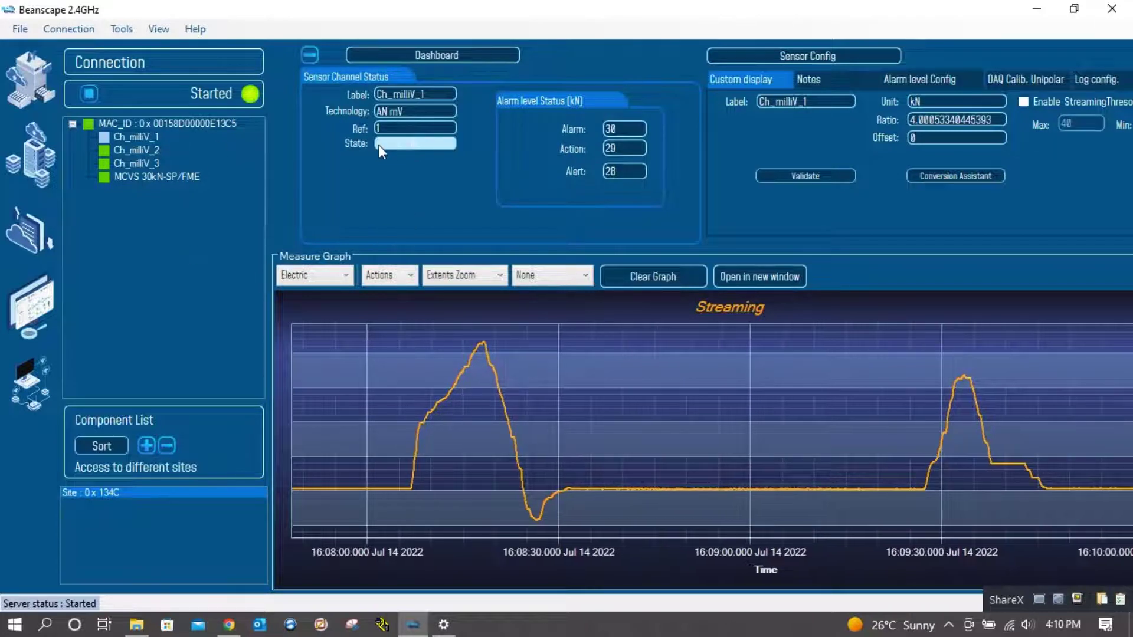
{"action": "left_click", "coordinate": [416, 144]}
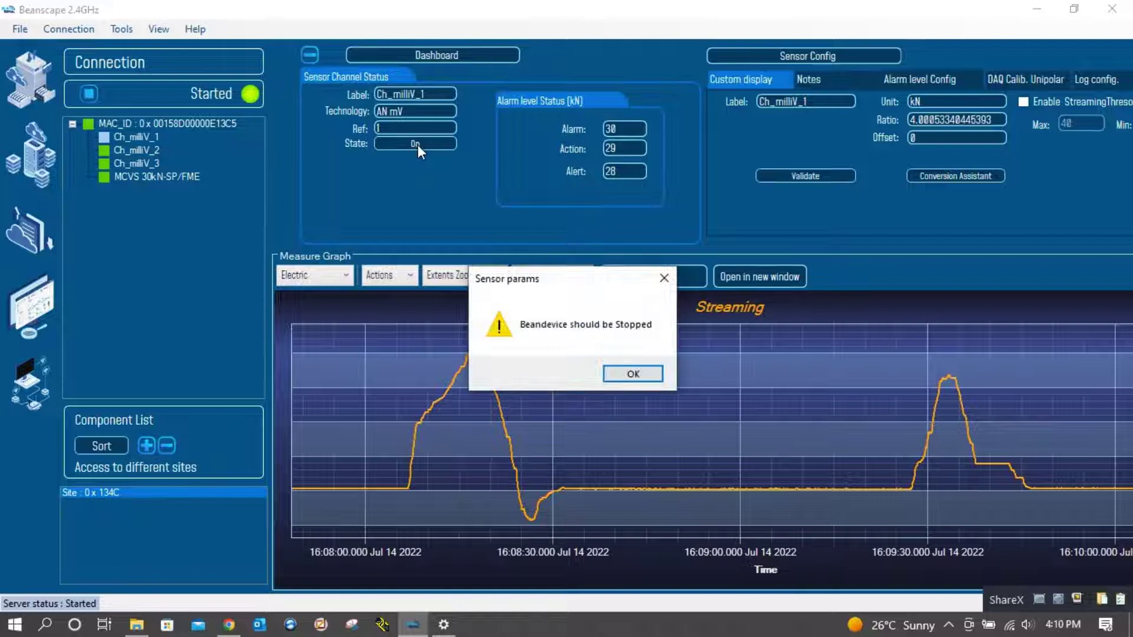
{"action": "left_click", "coordinate": [625, 377]}
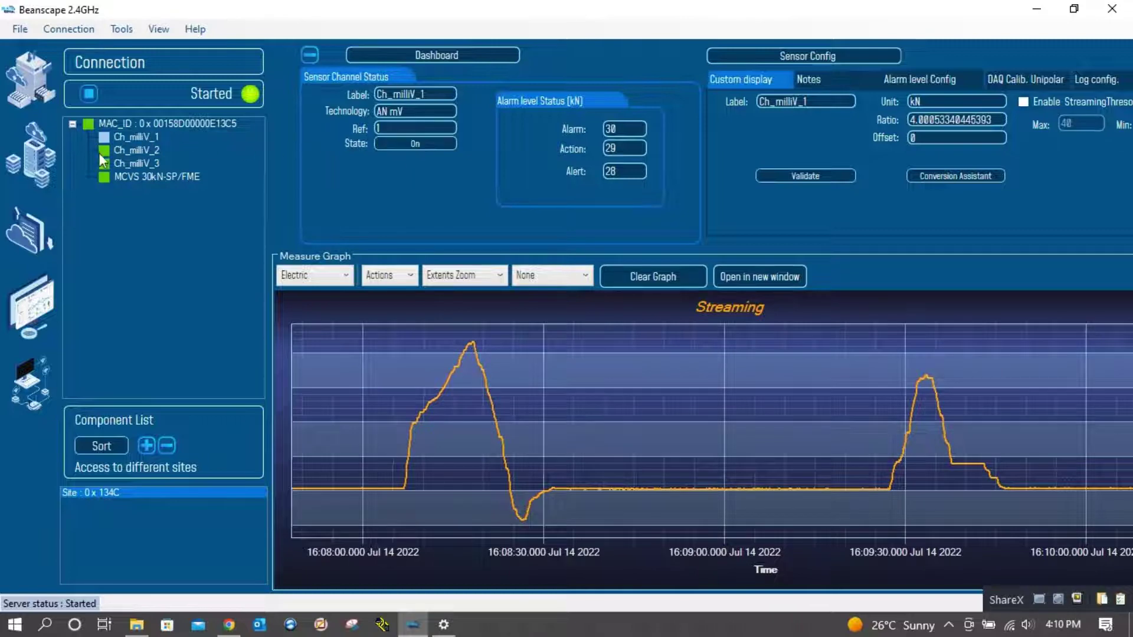
Step: Stop the data acquisition on the BeanDevice
{"action": "left_click", "coordinate": [147, 126]}
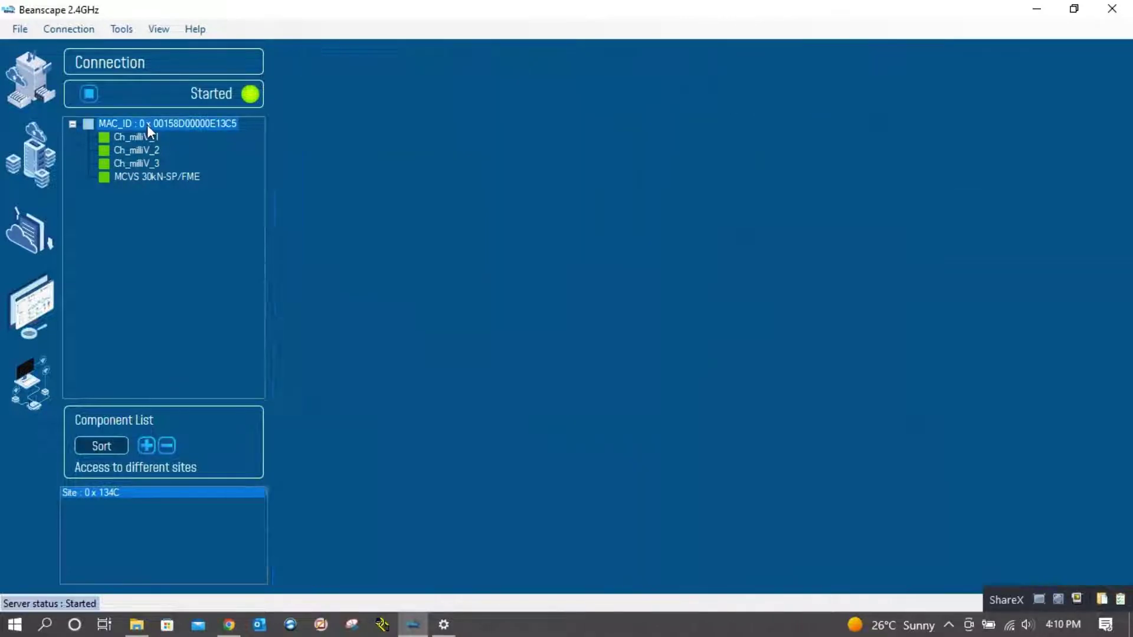
{"action": "left_click", "coordinate": [840, 521]}
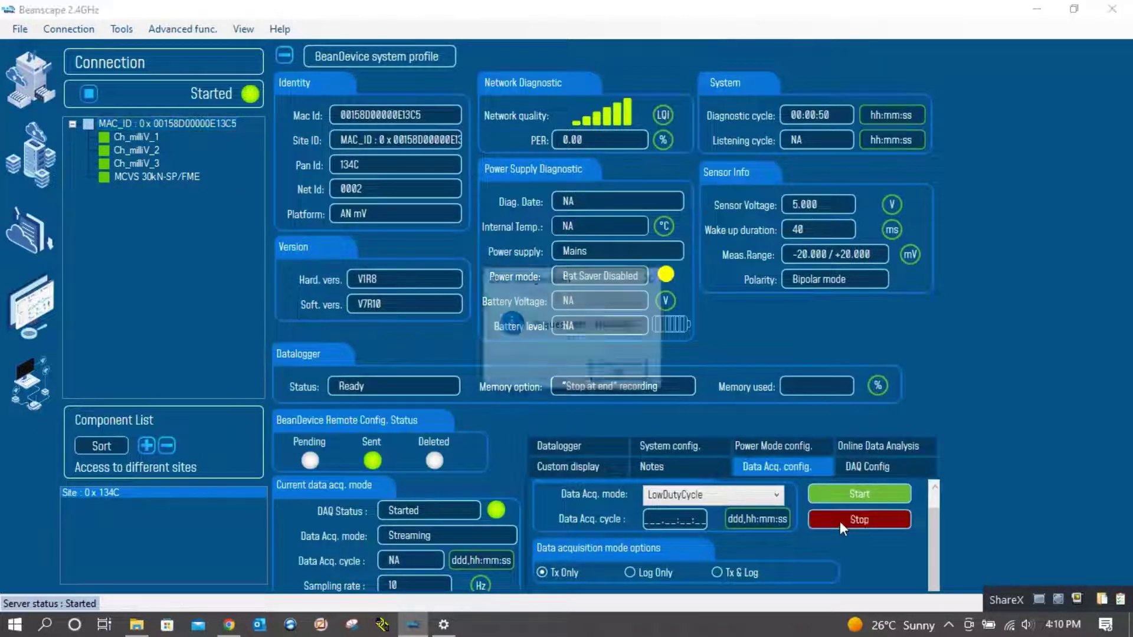
{"action": "left_click", "coordinate": [616, 373]}
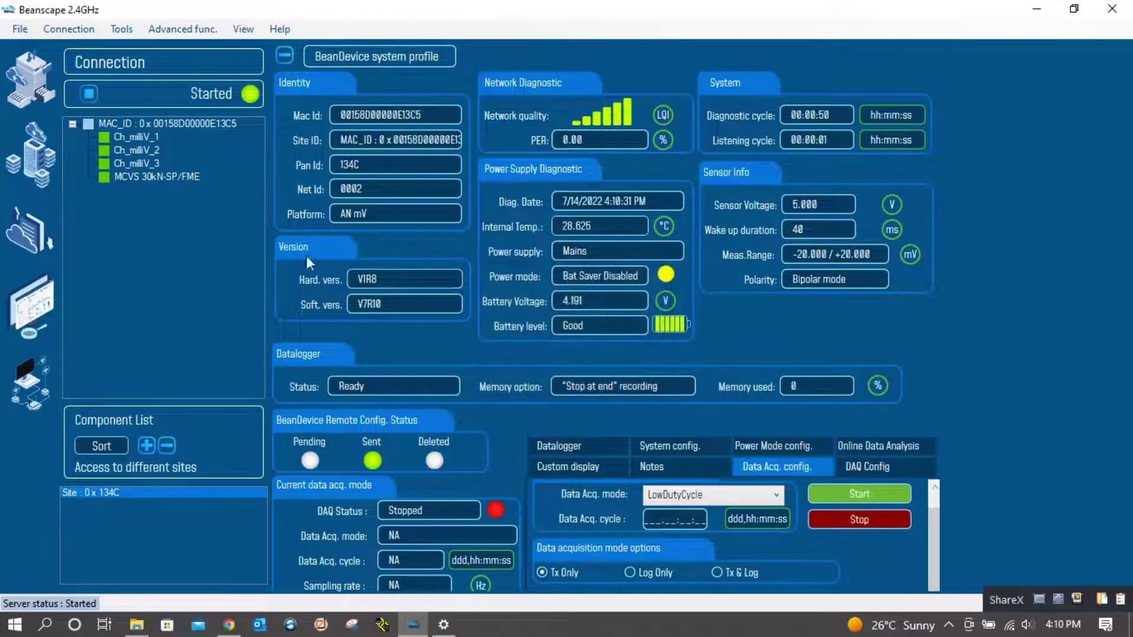
Step: Switch the state of channel Ch_milliV_1 to Off
{"action": "left_click", "coordinate": [140, 135]}
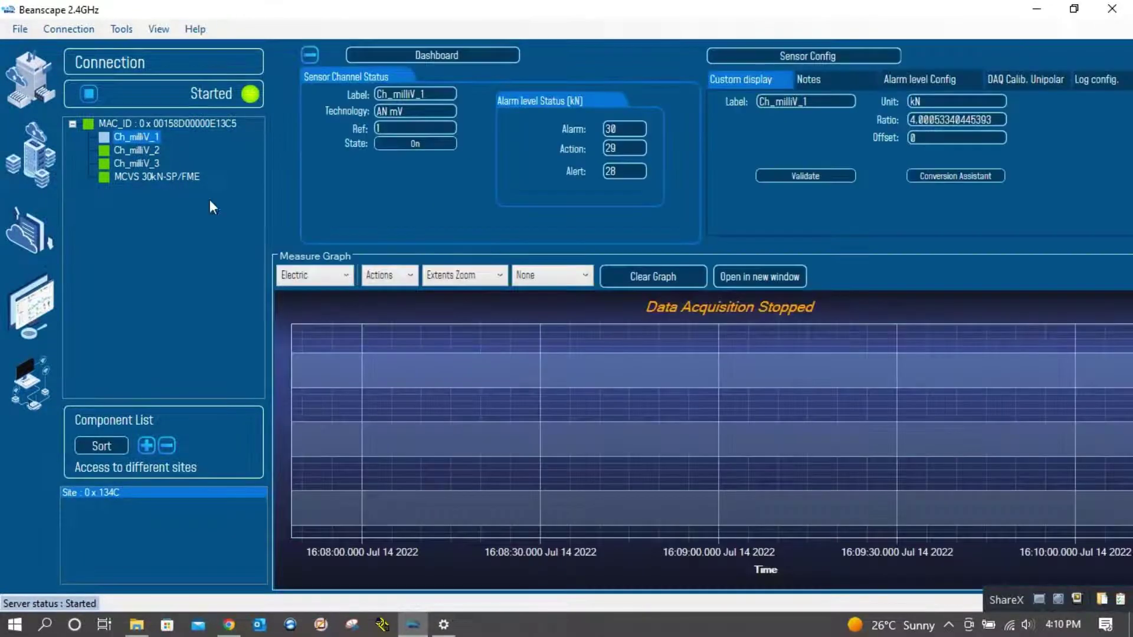
{"action": "left_click", "coordinate": [416, 146]}
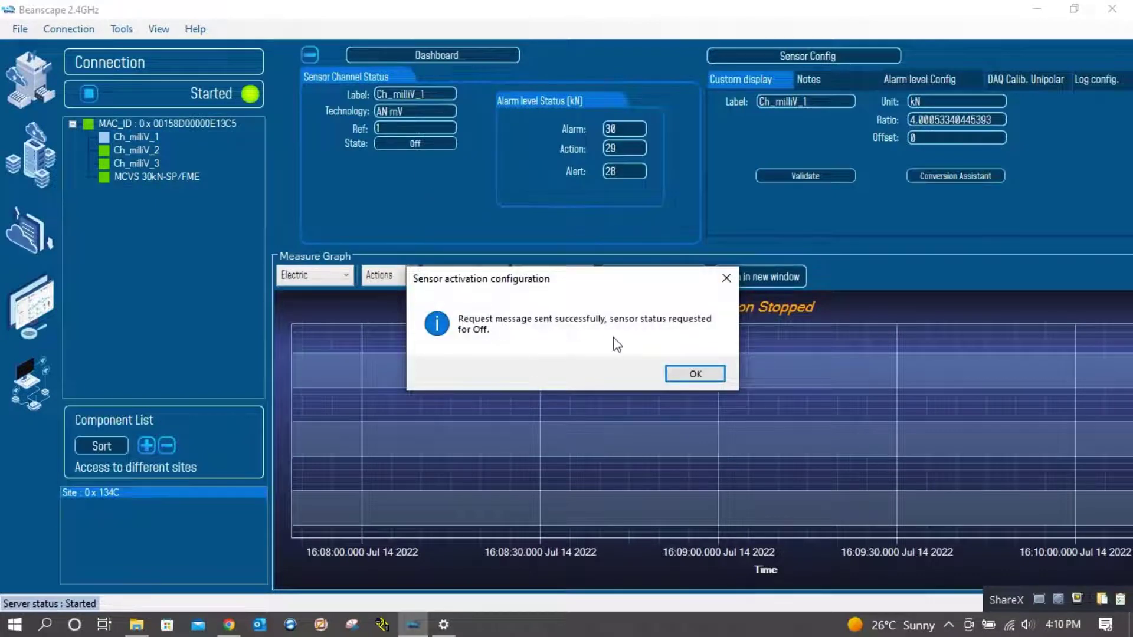
{"action": "left_click", "coordinate": [698, 373]}
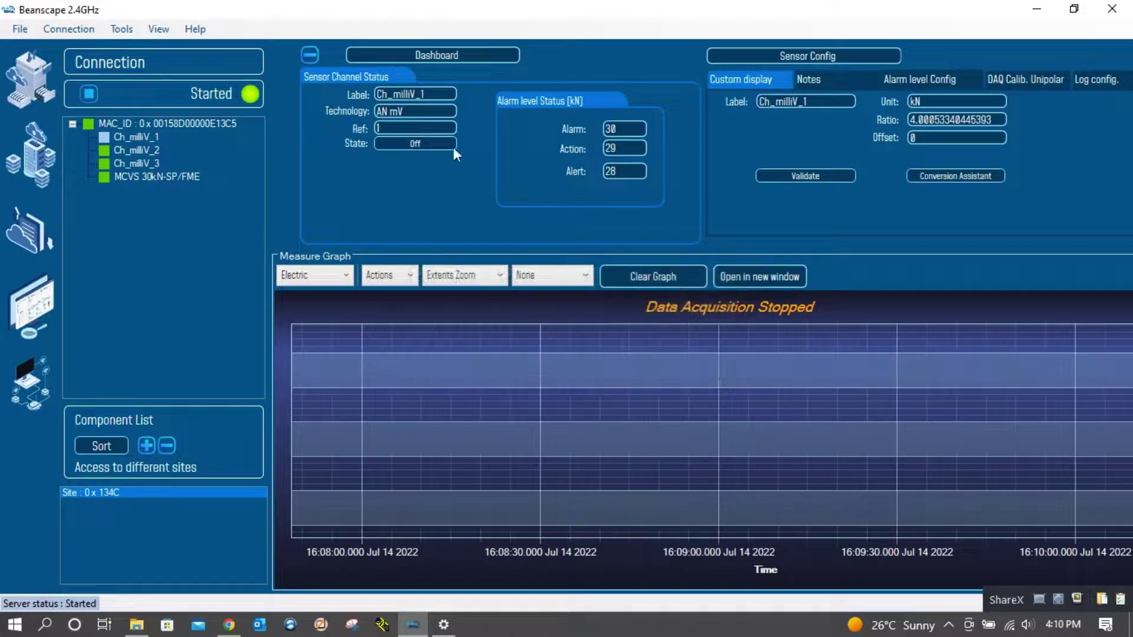
Step: Switch the state of channel Ch_milliV_2 to Off and back to On
{"action": "left_click", "coordinate": [149, 152]}
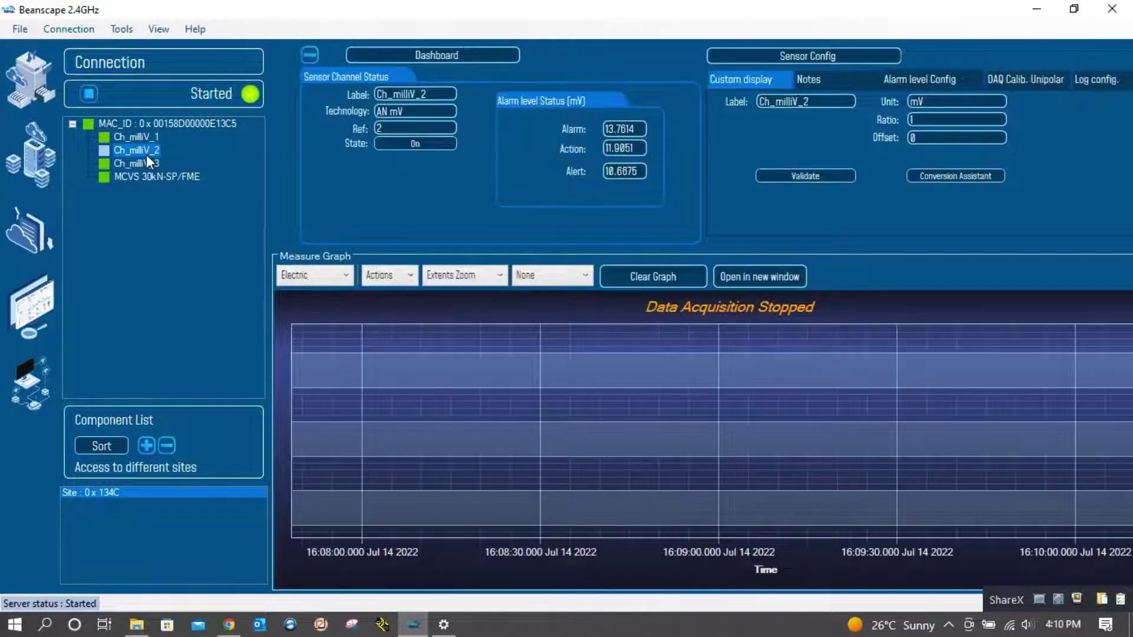
{"action": "left_click", "coordinate": [402, 144]}
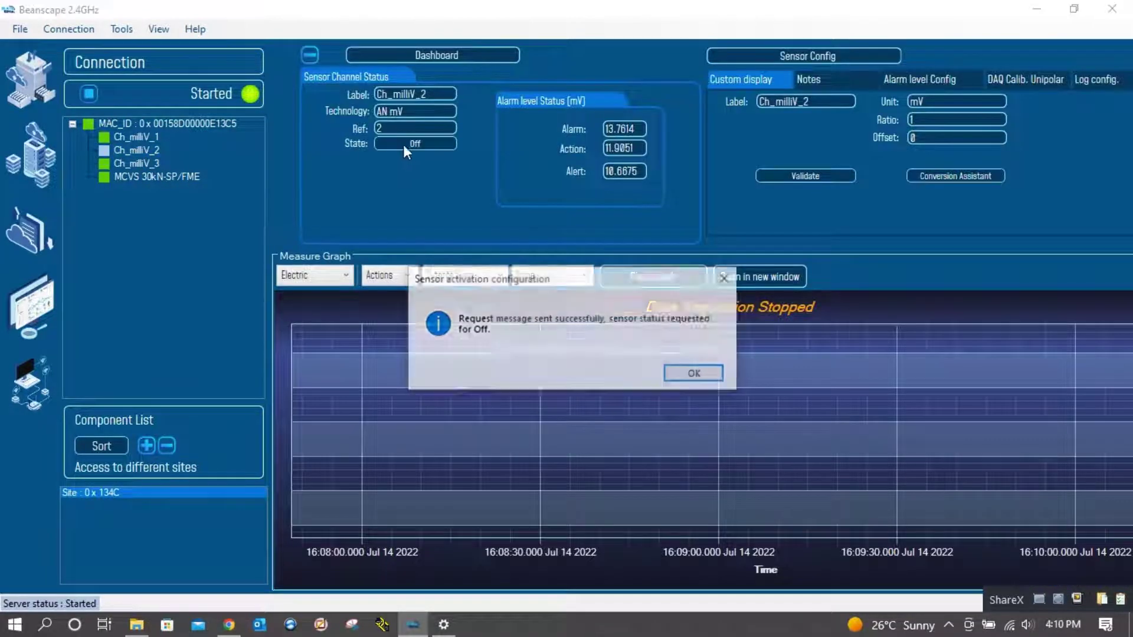
{"action": "left_click", "coordinate": [693, 373]}
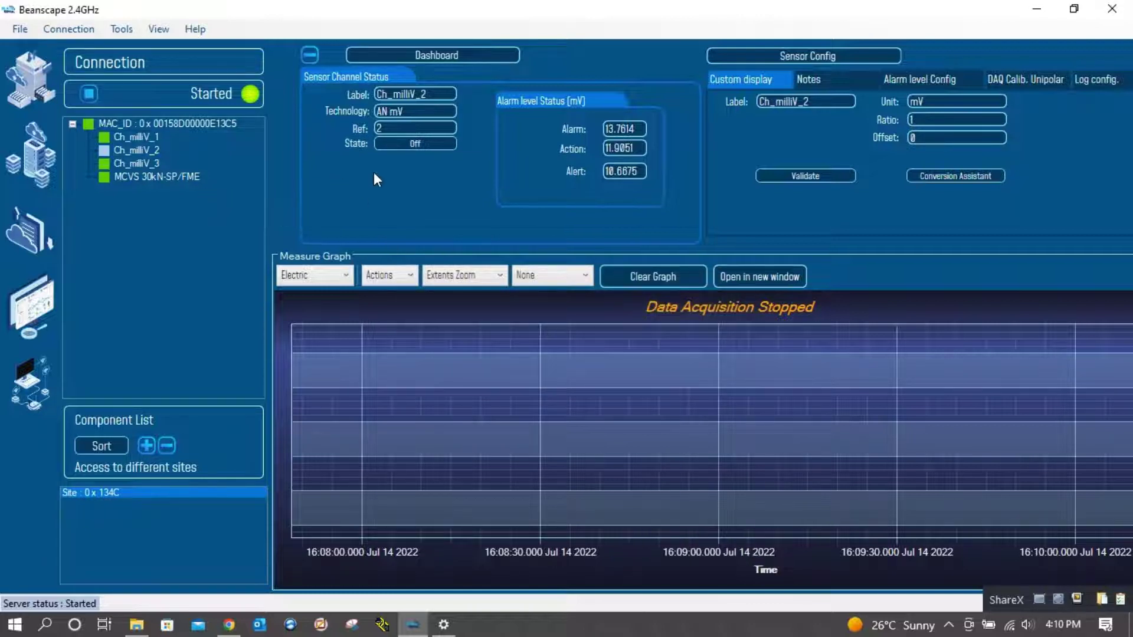
{"action": "left_click", "coordinate": [401, 143]}
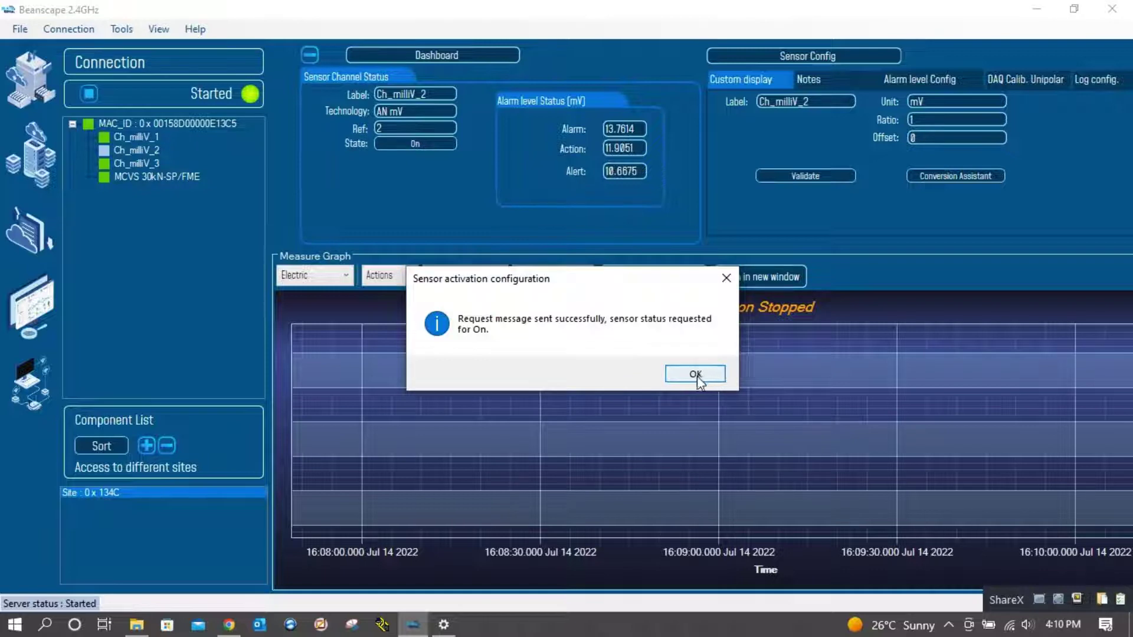
{"action": "left_click", "coordinate": [696, 374]}
Step: Switch the state of channel MCVS 30kN-SP/FME to On
{"action": "left_click", "coordinate": [169, 175]}
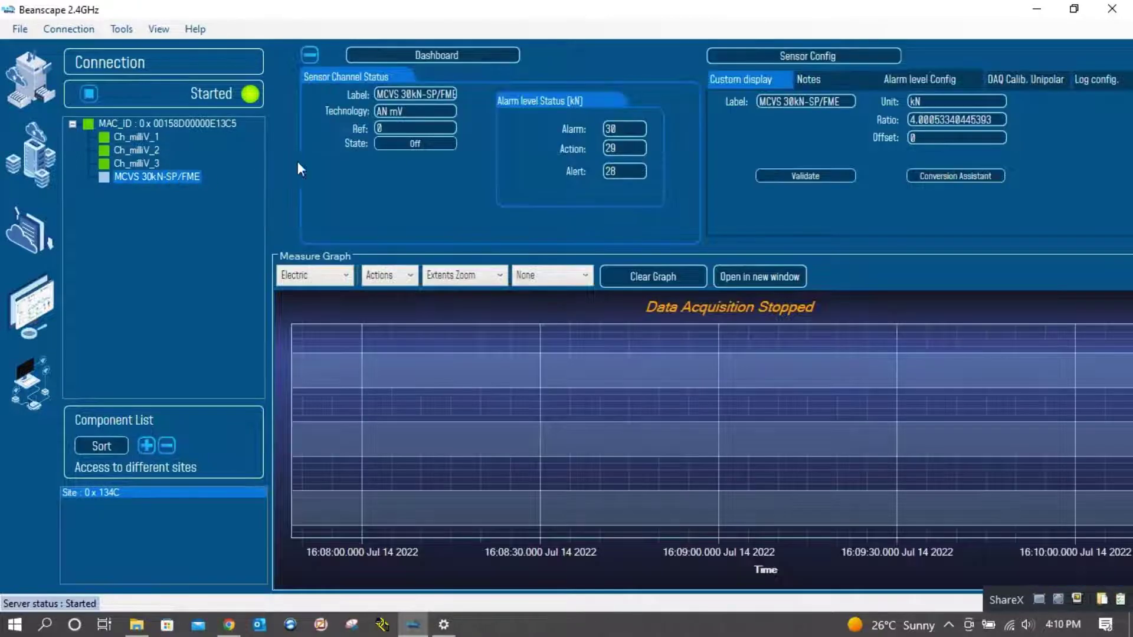
{"action": "left_click", "coordinate": [411, 144]}
{"action": "left_click", "coordinate": [700, 373]}
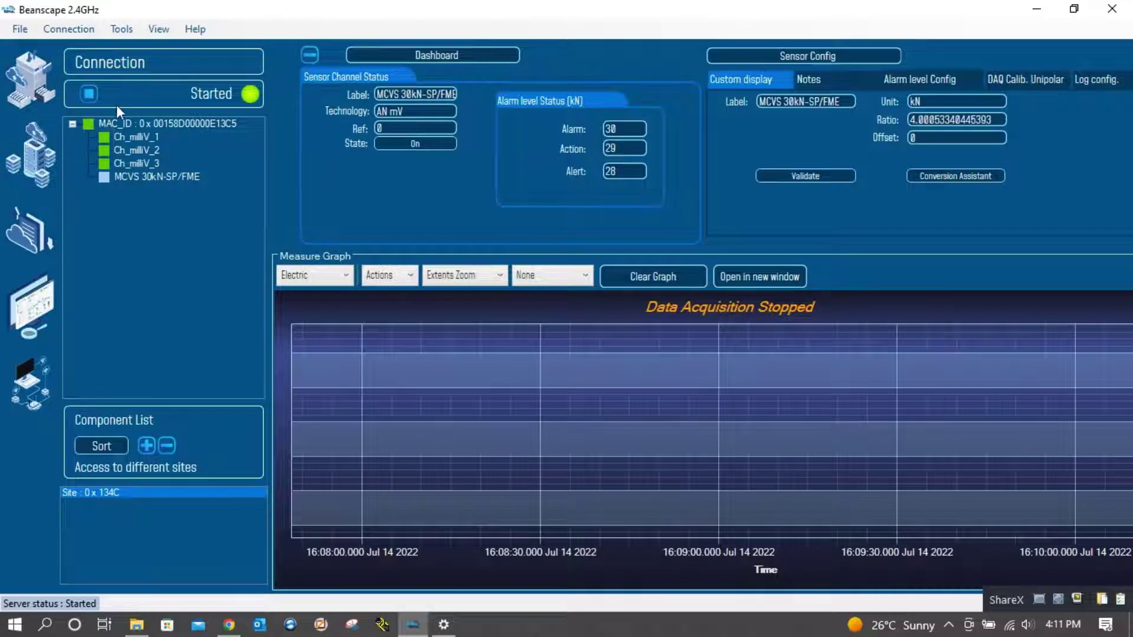
Step: Examine the BeanDevice's DAQ, system, custom display and datalogger configuration settings
{"action": "left_click", "coordinate": [128, 125]}
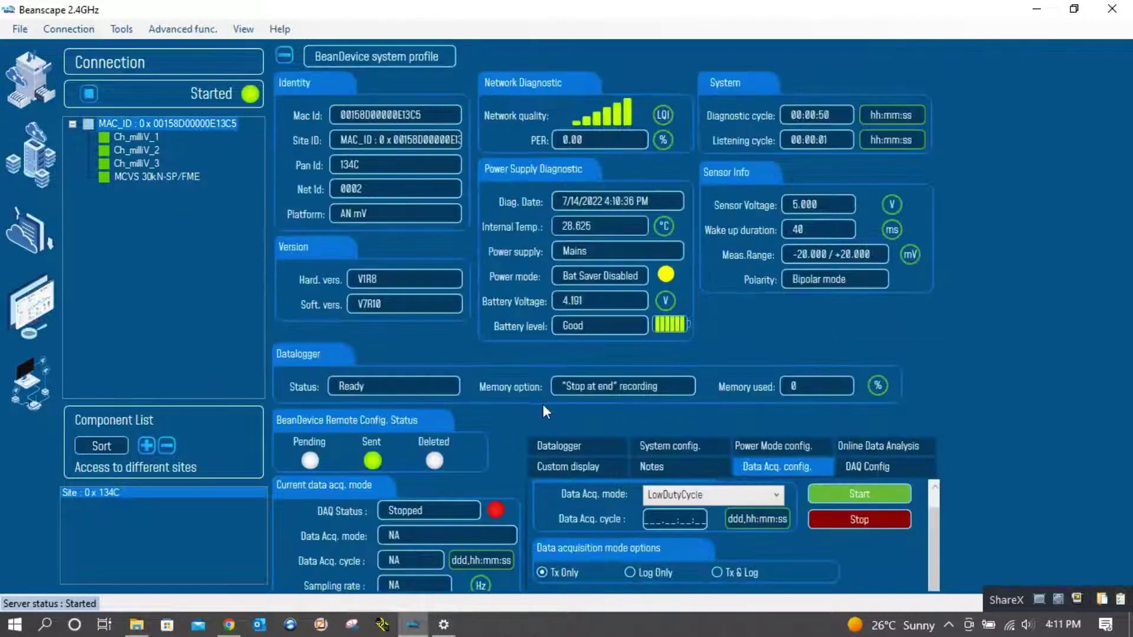
{"action": "mouse_move", "coordinate": [930, 521]}
{"action": "left_mouse_down"}
{"action": "mouse_move", "coordinate": [931, 542]}
{"action": "mouse_move", "coordinate": [930, 525]}
{"action": "left_mouse_up"}
{"action": "left_click", "coordinate": [865, 467]}
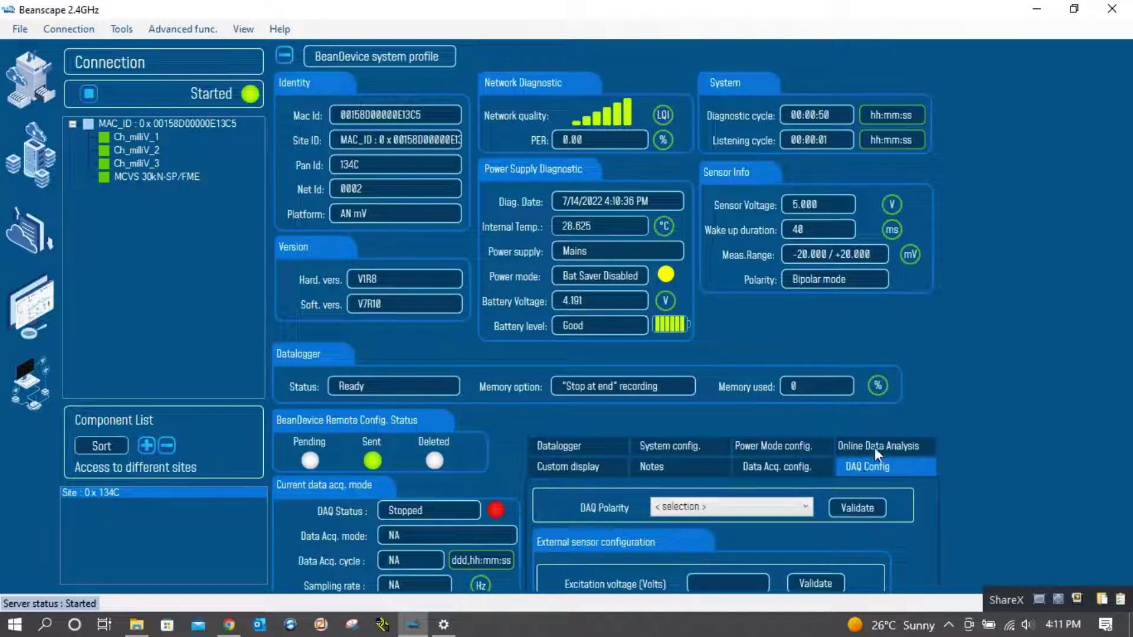
{"action": "left_click", "coordinate": [653, 446]}
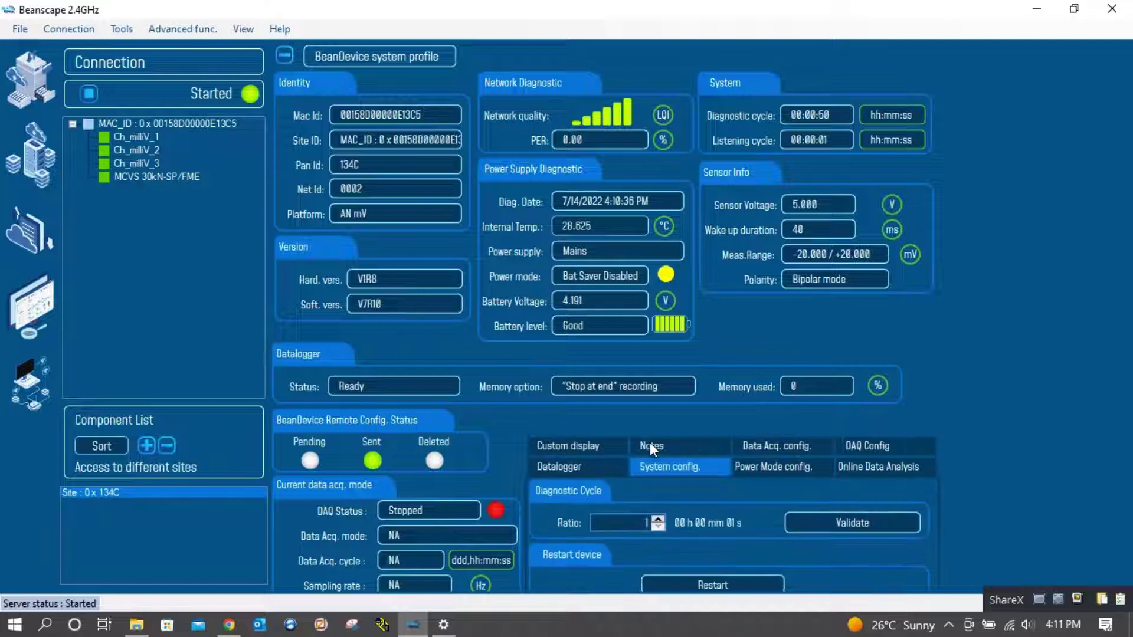
{"action": "left_click", "coordinate": [583, 446]}
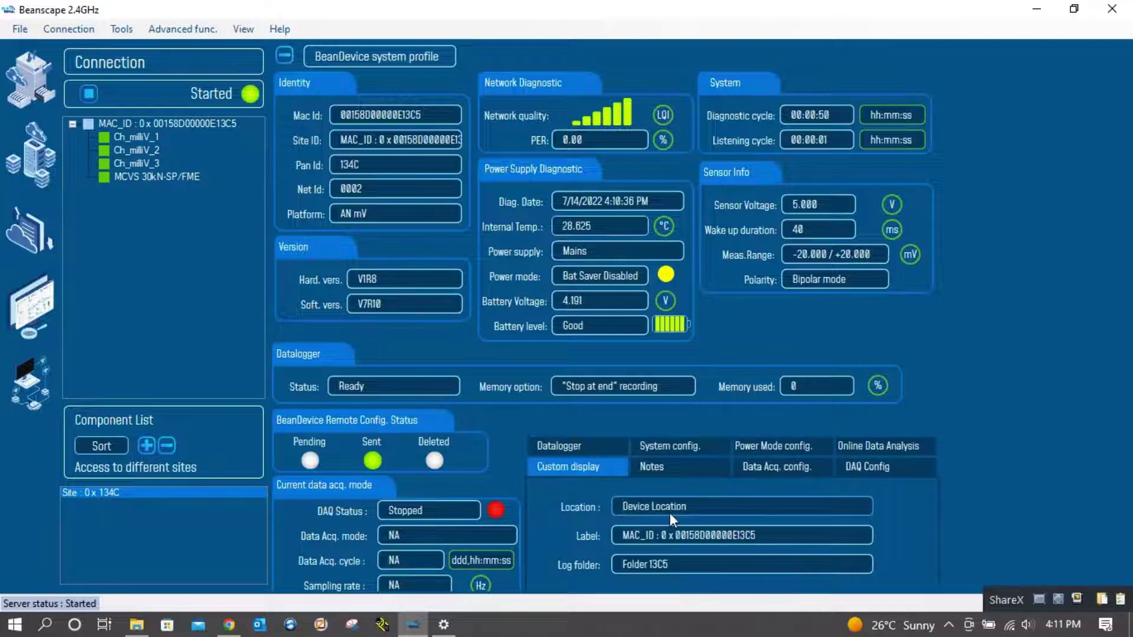
{"action": "left_click", "coordinate": [572, 447]}
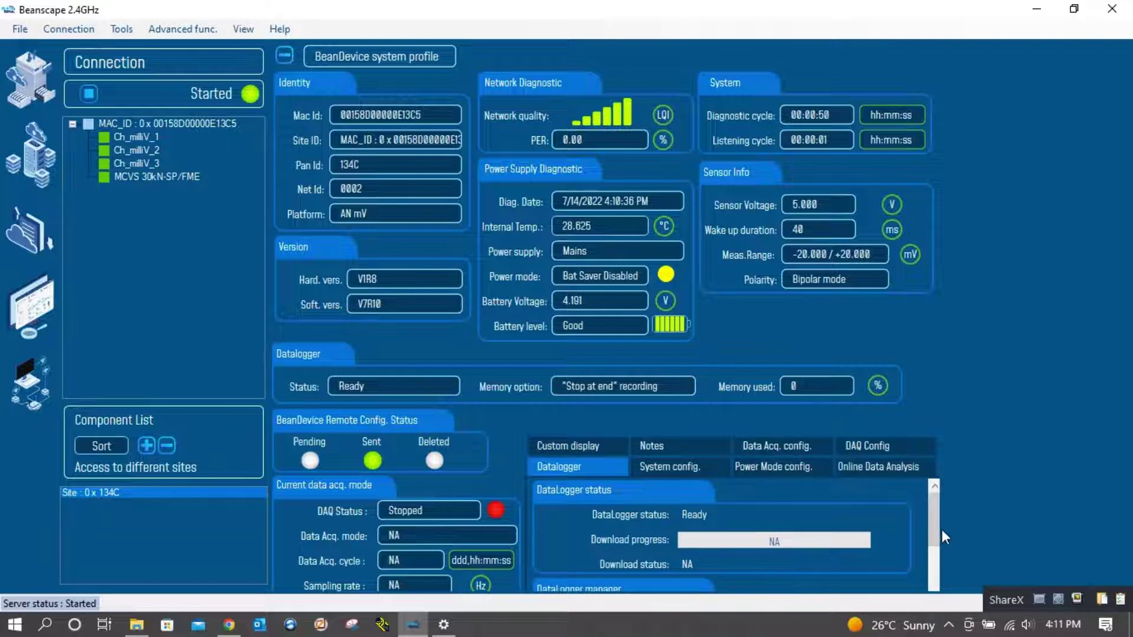
{"action": "mouse_move", "coordinate": [933, 518]}
{"action": "left_mouse_down"}
{"action": "mouse_move", "coordinate": [919, 582]}
{"action": "mouse_move", "coordinate": [932, 519]}
{"action": "left_mouse_up"}
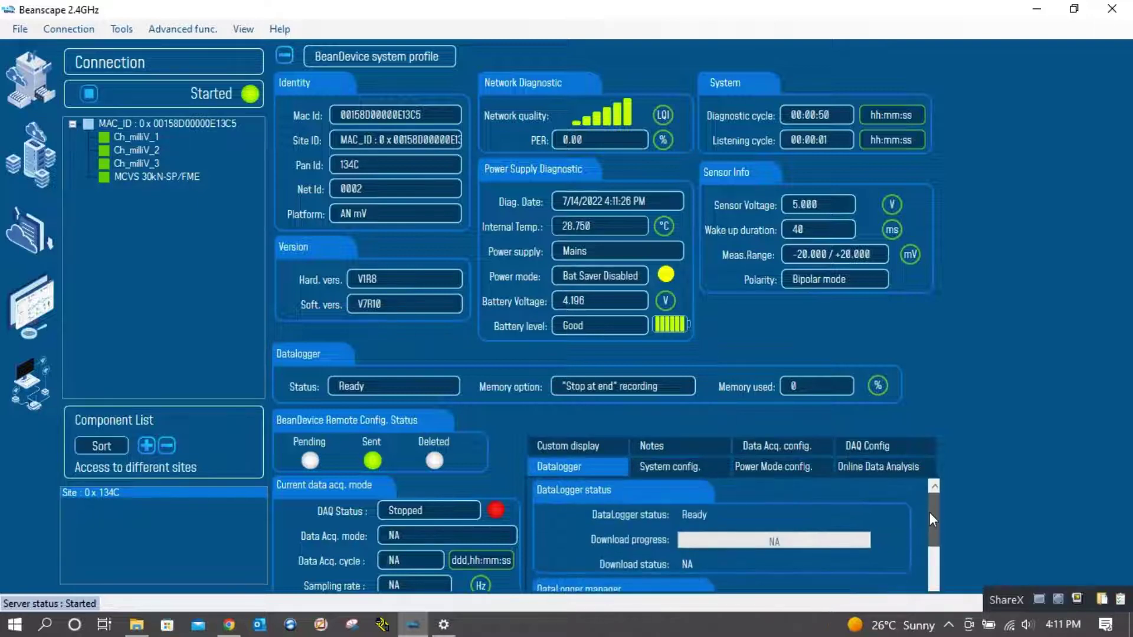